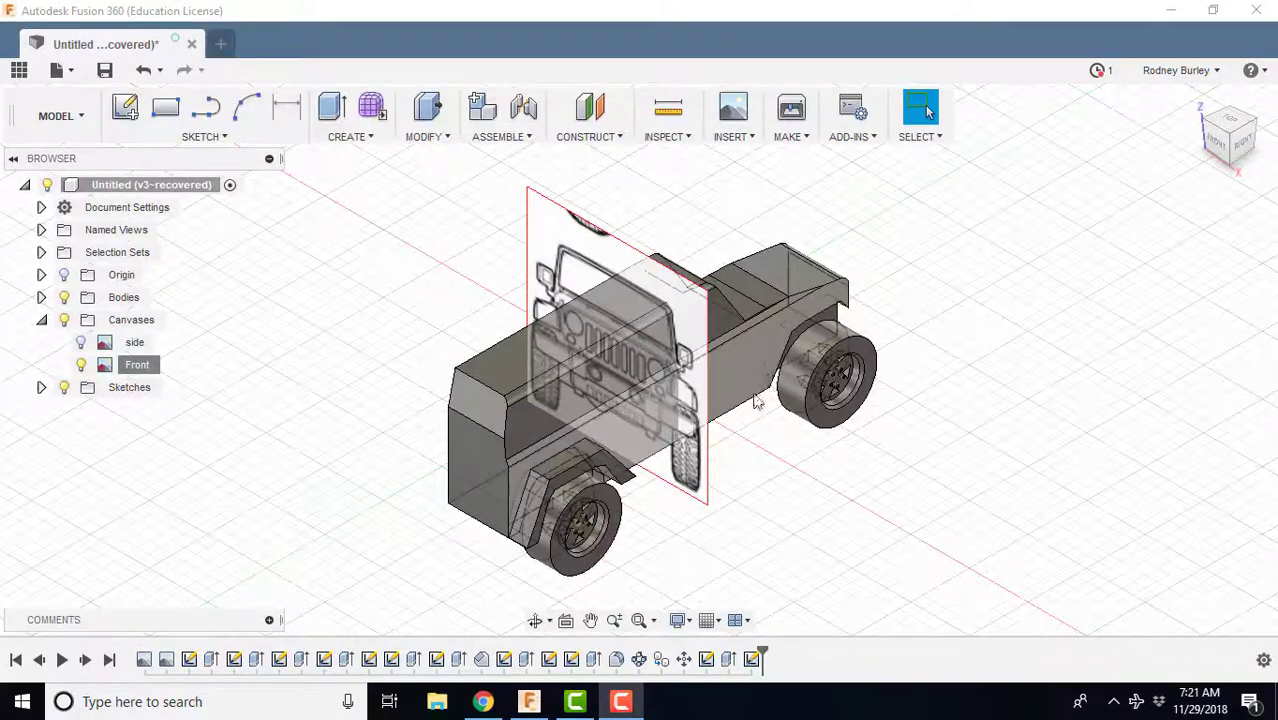
- Create a sketch on the Jeep's flat grille face and draw a horizontal line outward from the centre edge along the traced grille top
middle_click_drag(820, 405, 585, 428, "shift")
left_click(1198, 99)
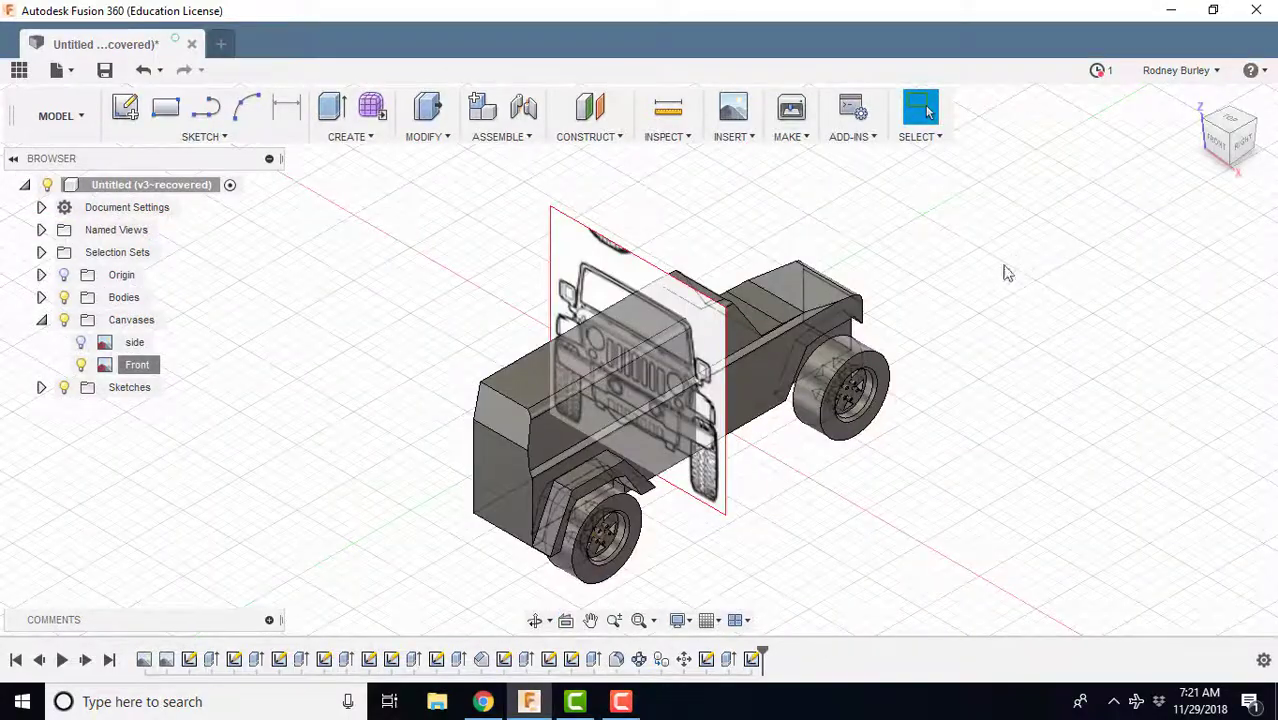
middle_click_drag(998, 268, 728, 298, "shift")
left_click(1245, 148)
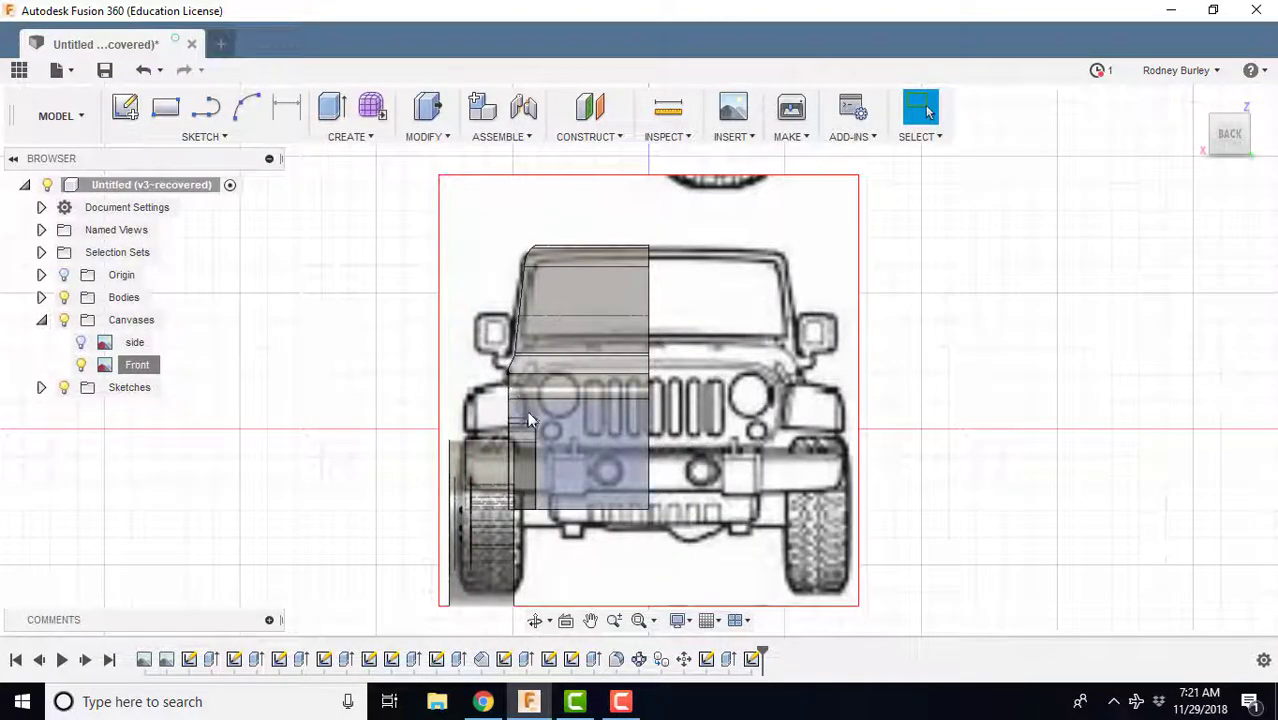
scroll(543, 412, "up", 3)
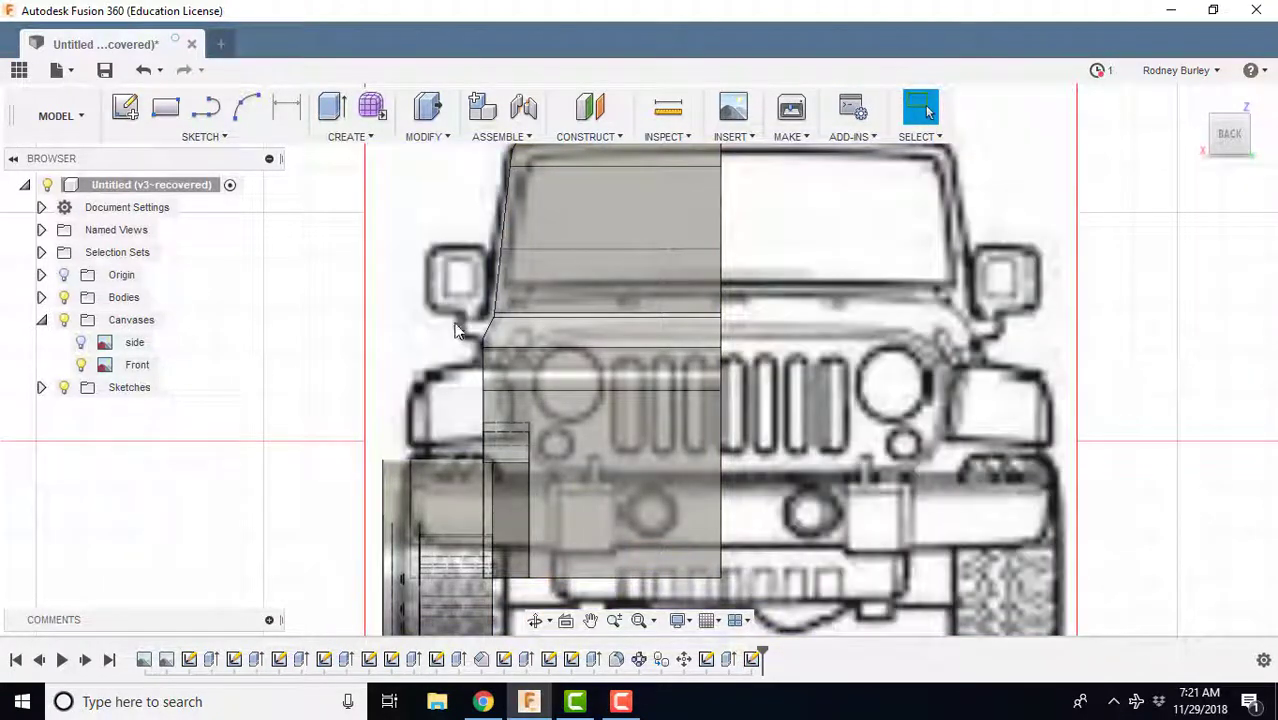
scroll(575, 337, "down", 1)
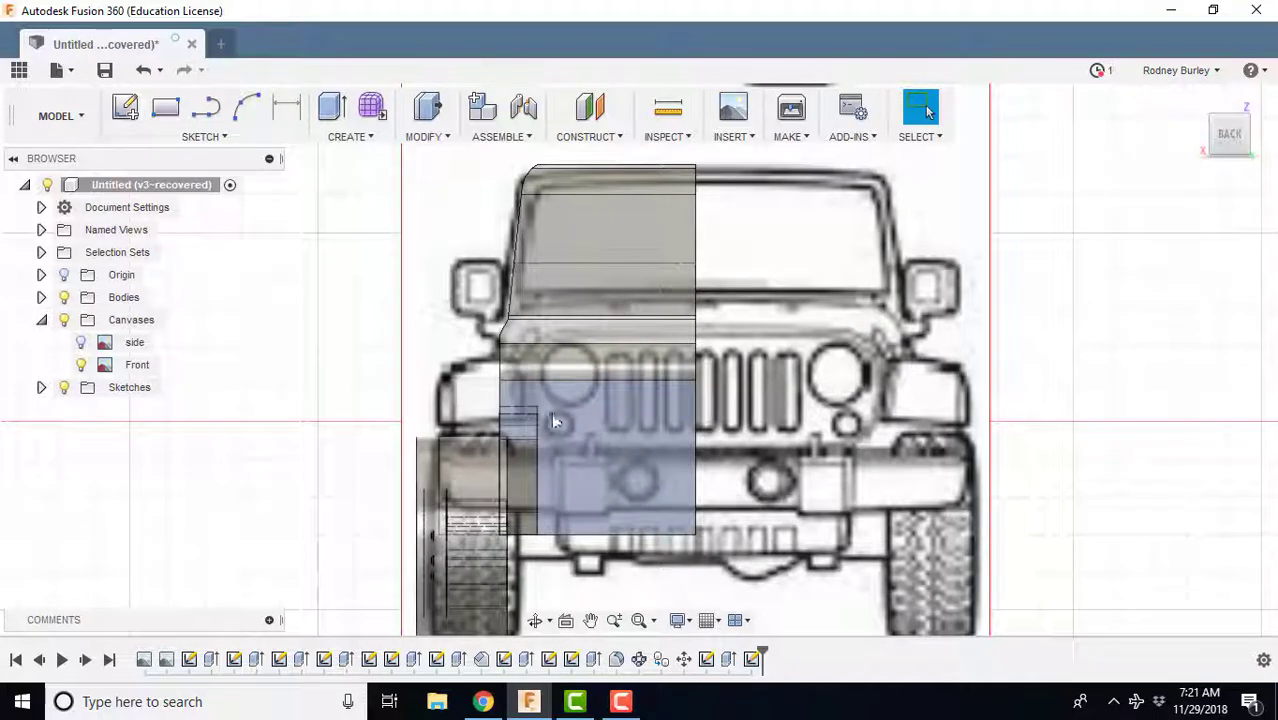
left_click(125, 107)
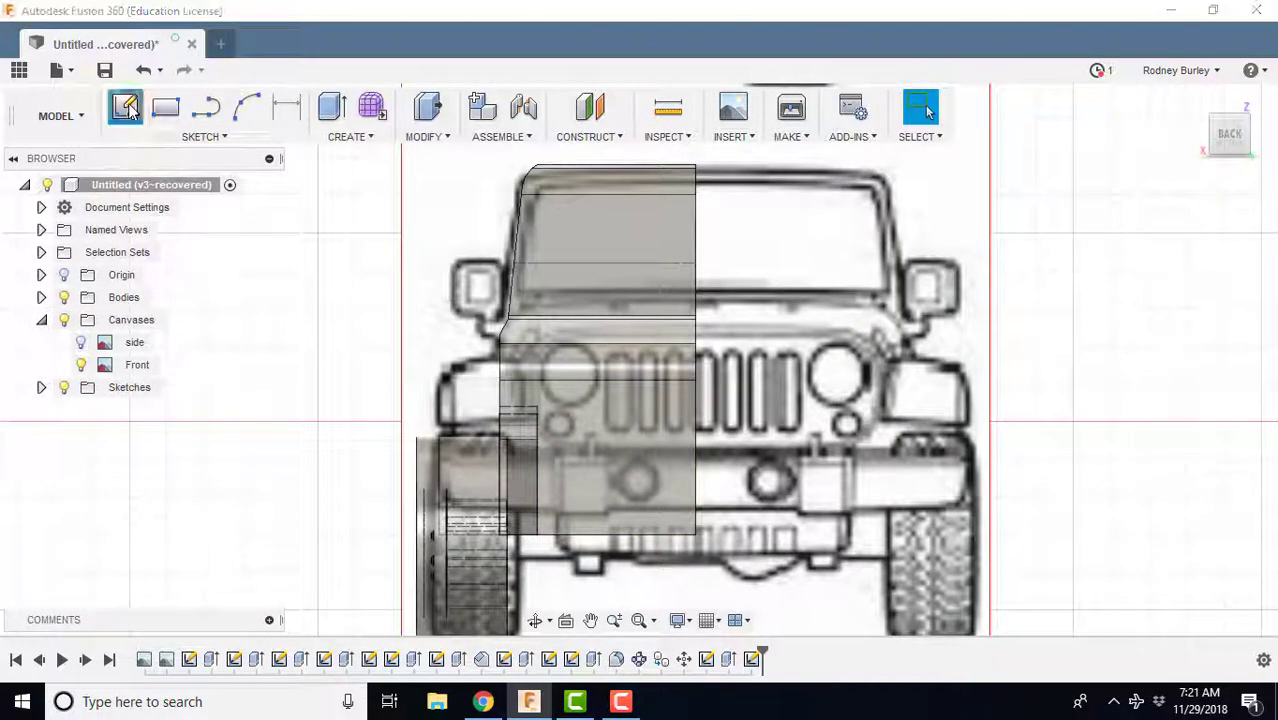
left_click(630, 448)
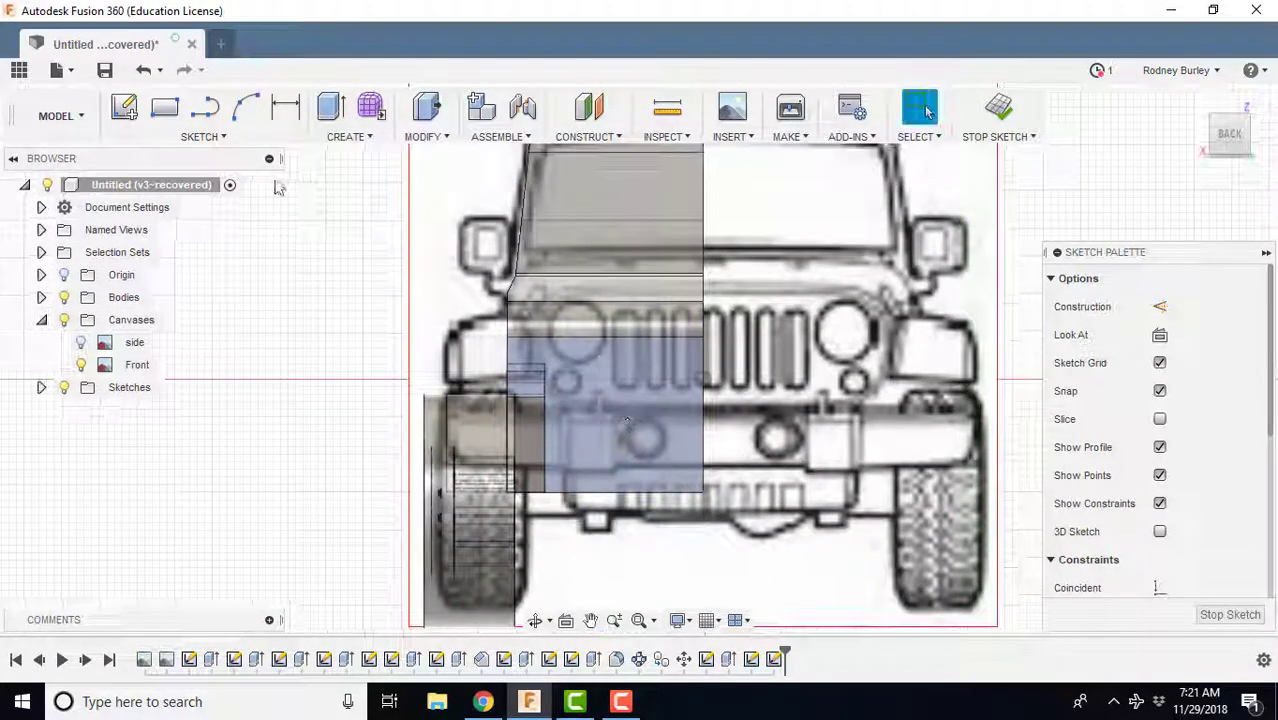
scroll(707, 305, "up", 3)
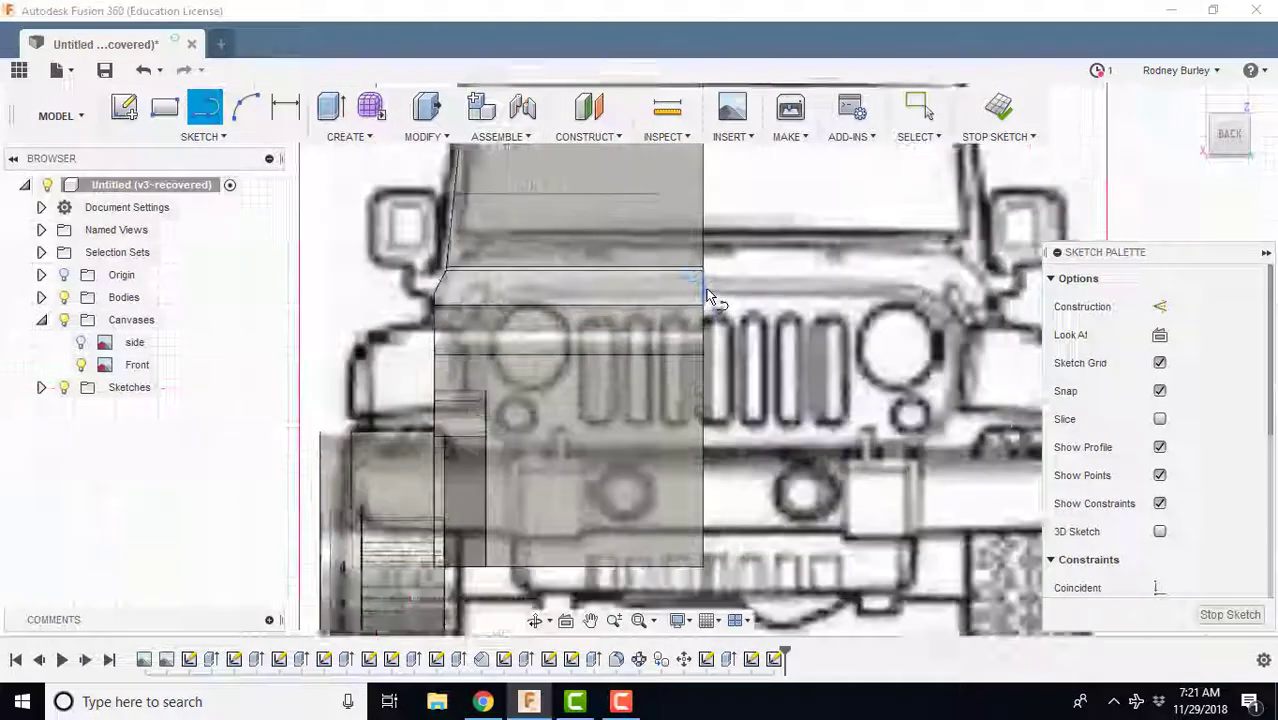
left_click(701, 295)
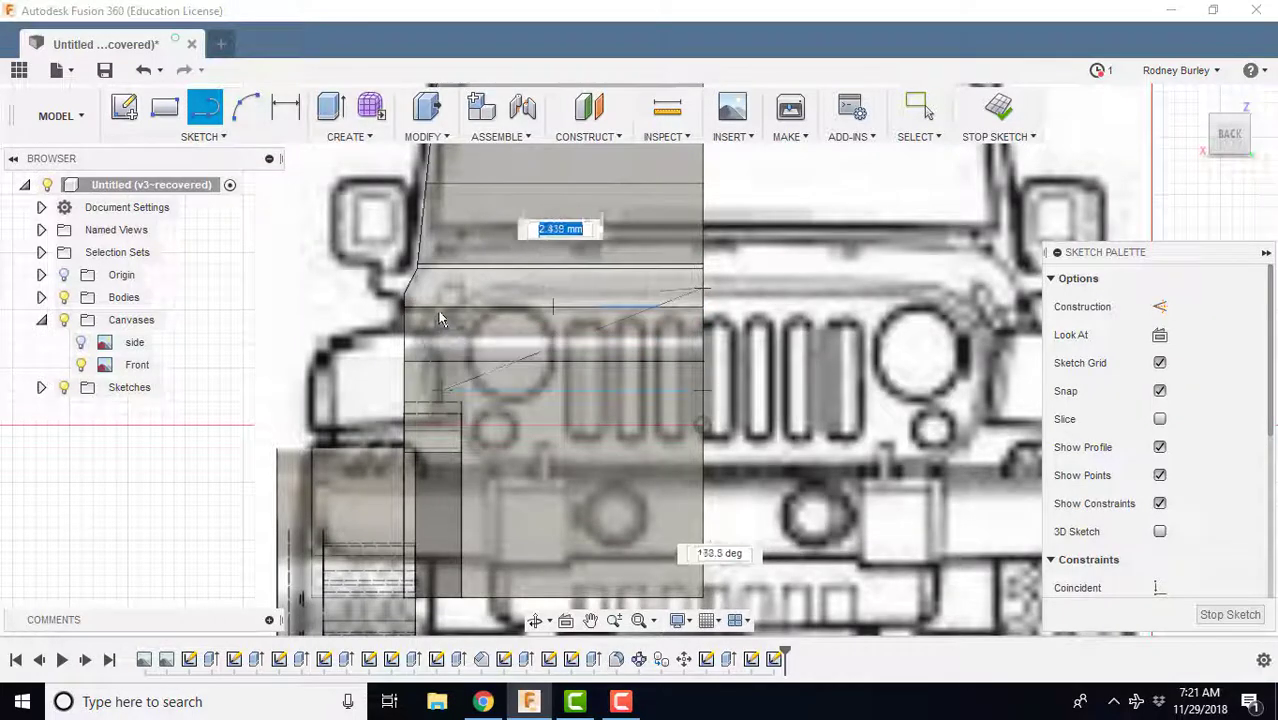
- Draw an arc from the line's outer end, bulging to the body side and curving down beside the traced headlight
left_click(222, 137)
mouse_move(228, 244)
left_click(290, 269)
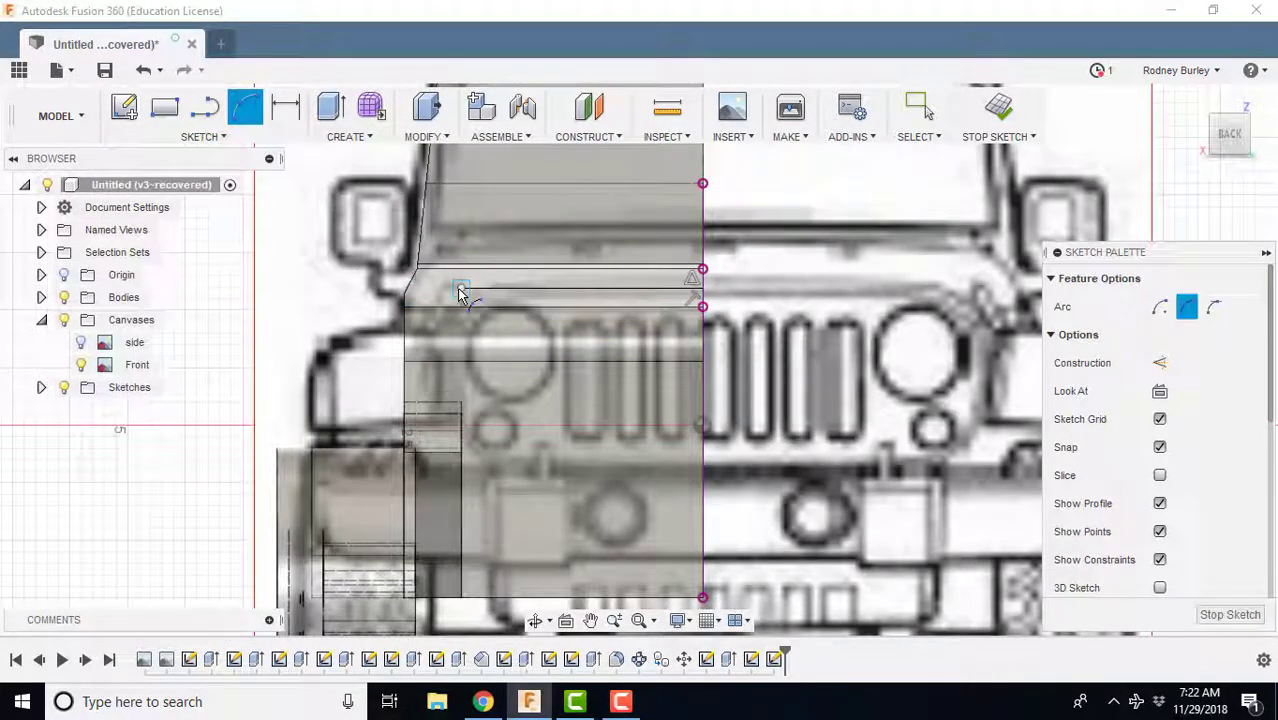
left_click(460, 288)
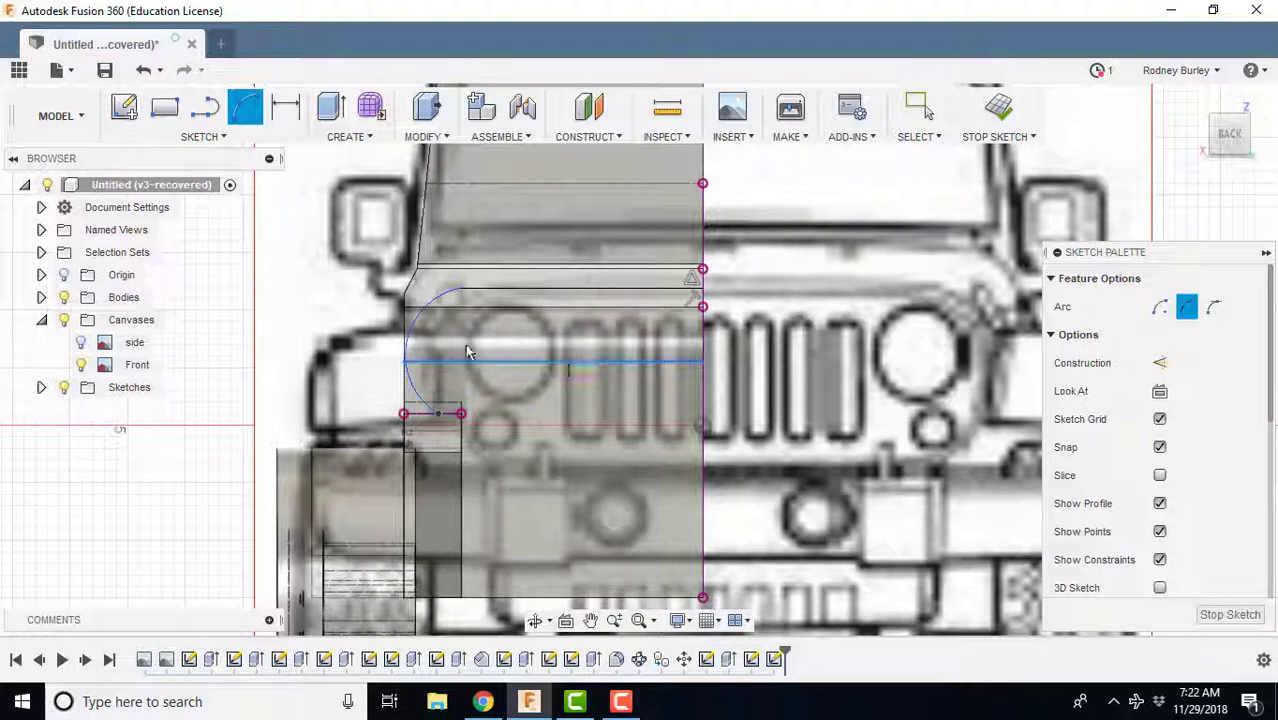
- Close the half-grille profile with an angled line below the arc and a horizontal line along the grille bottom to the centre edge
left_click(192, 116)
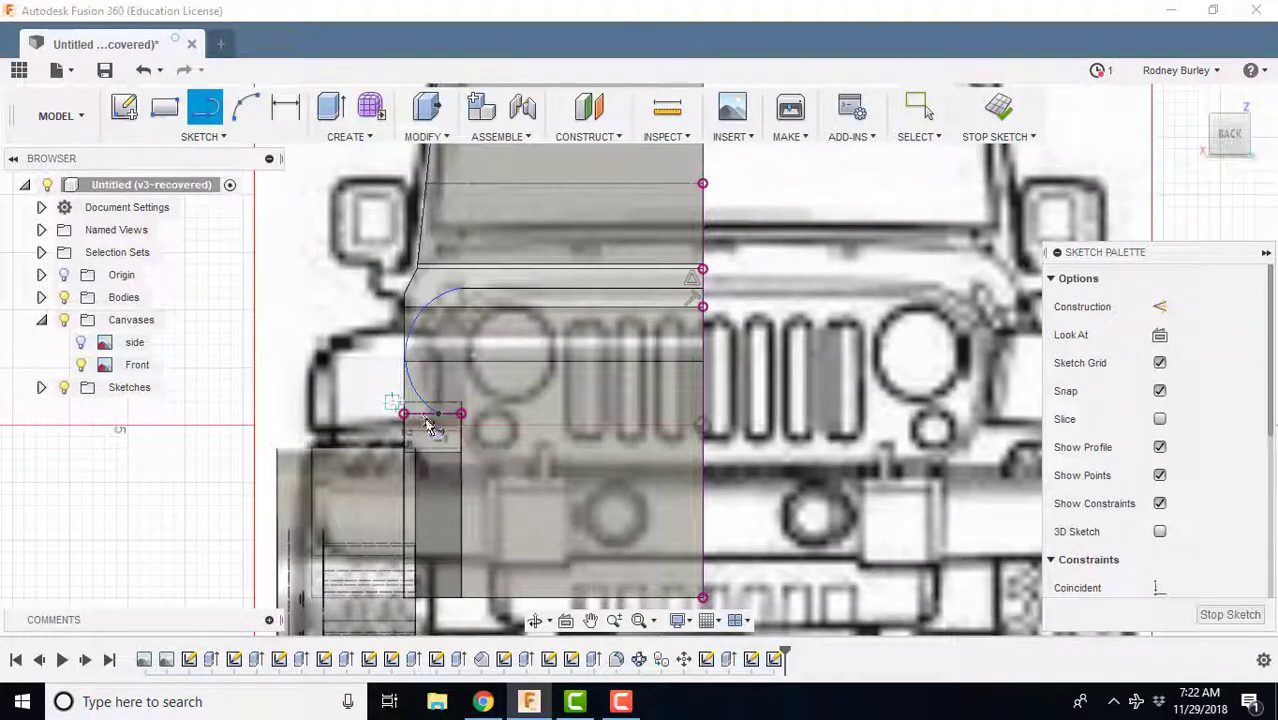
scroll(440, 426, "up", 2)
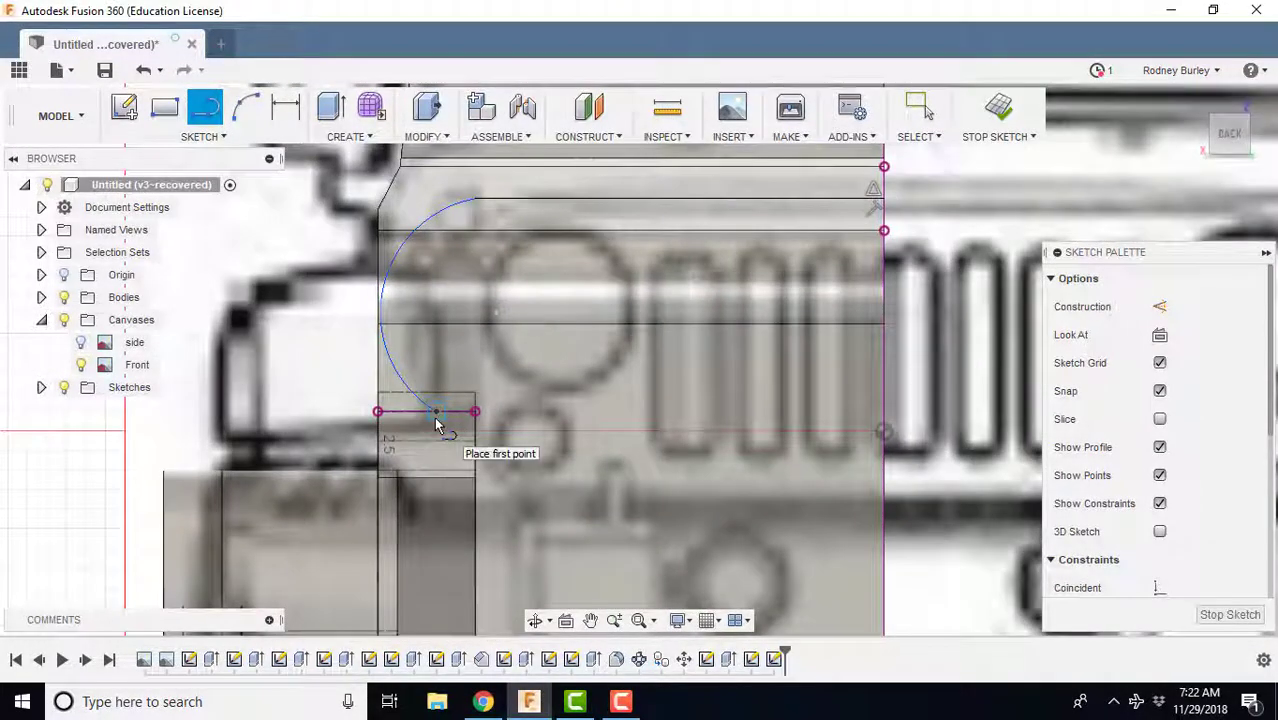
left_click(436, 424)
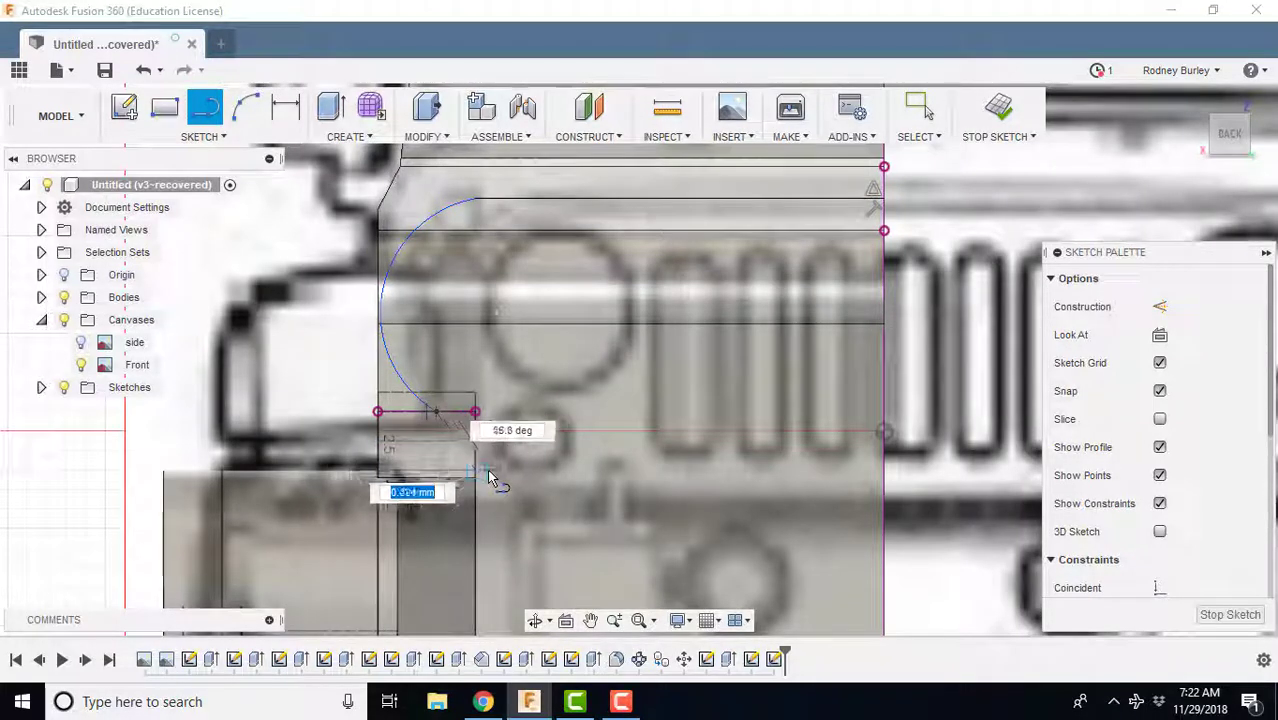
left_click(492, 470)
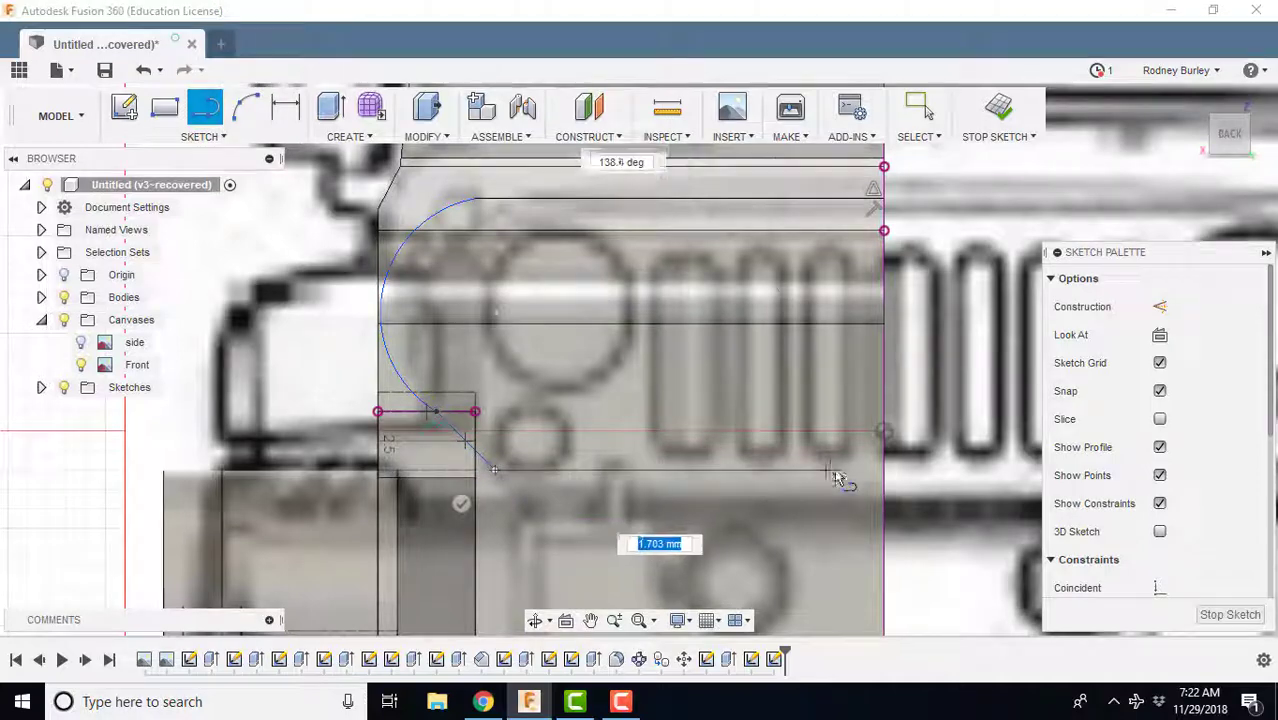
left_click(882, 468)
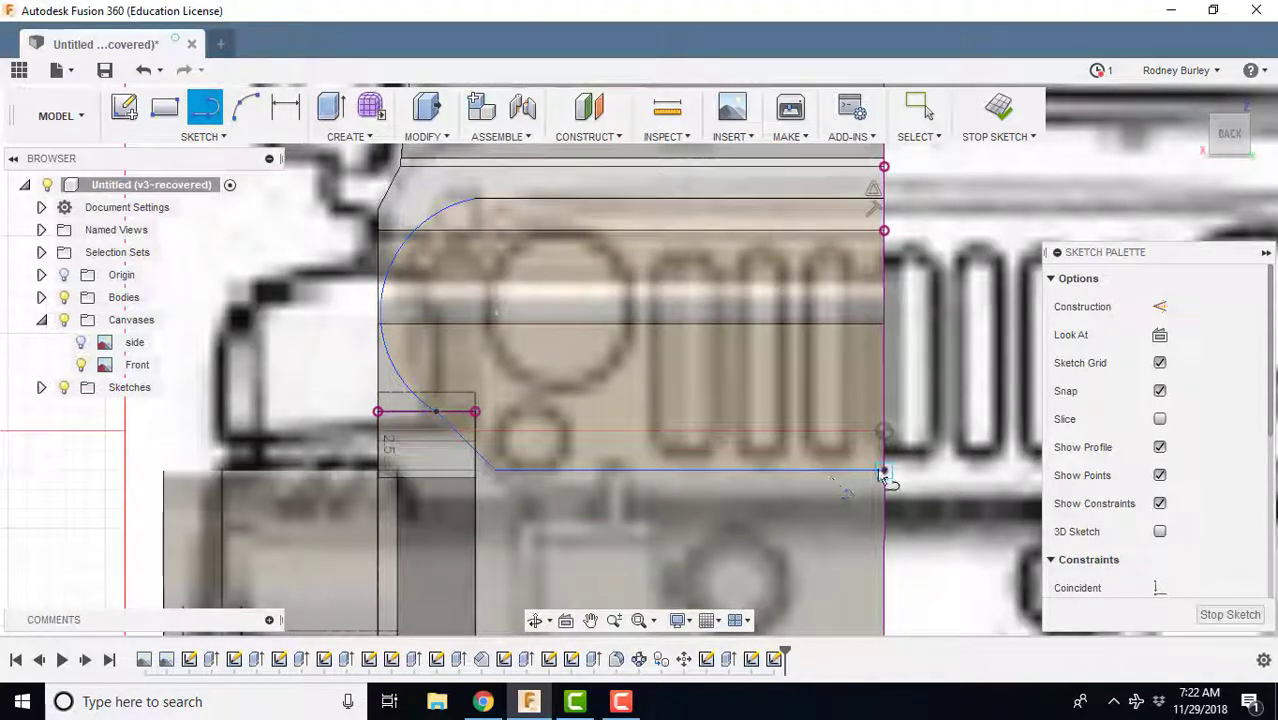
left_click(885, 199)
scroll(554, 299, "down", 1)
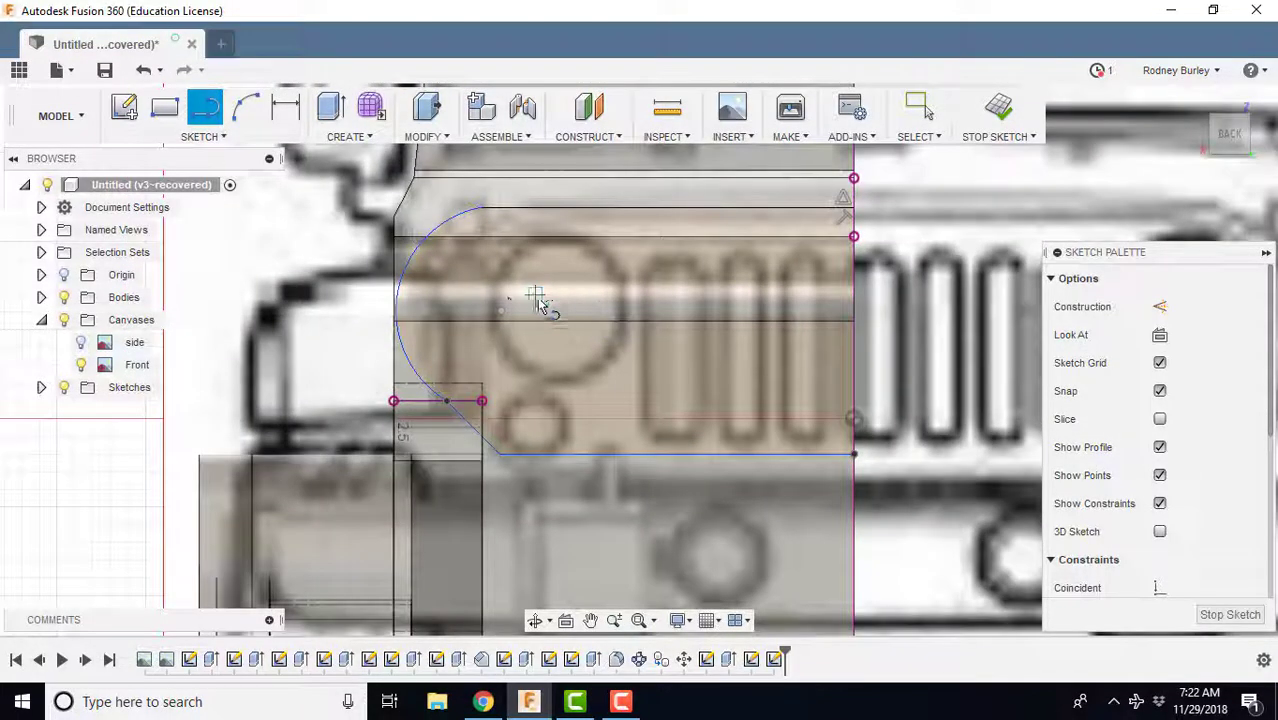
key("Escape")
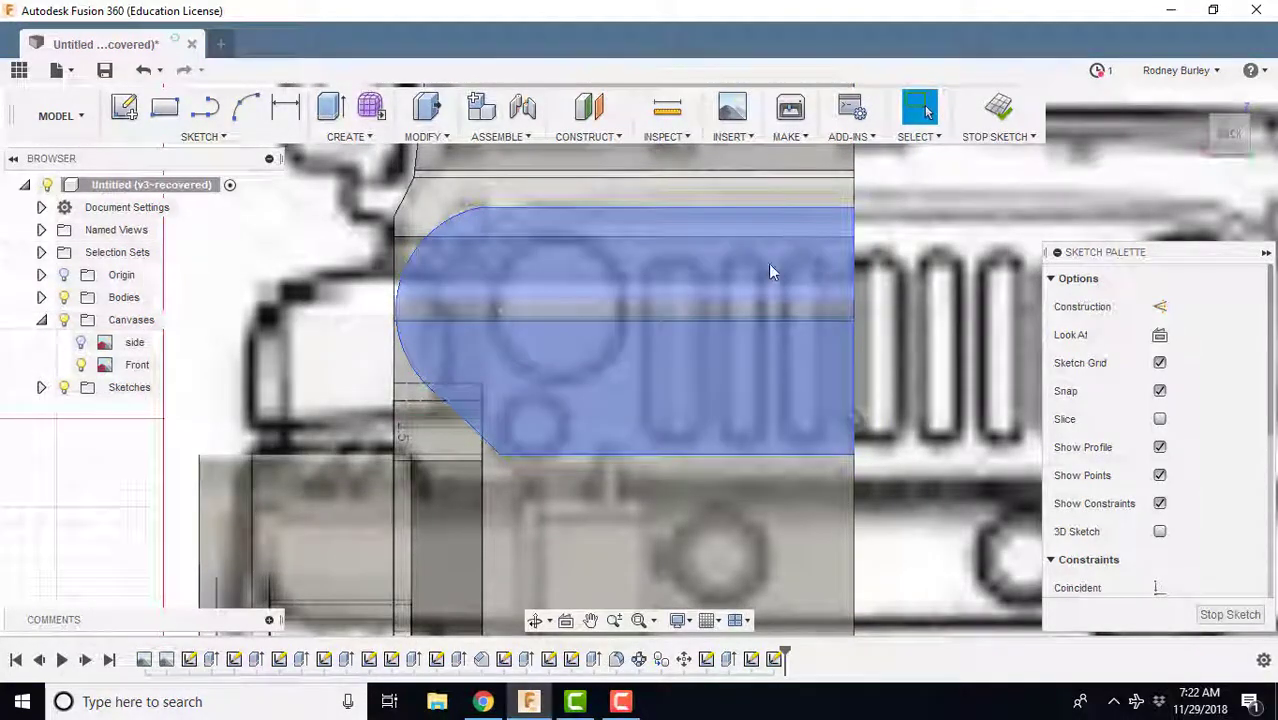
- Extrude the closed half-grille profile back into the body and set the operation to Join
scroll(711, 311, "down", 3)
mouse_move(699, 312)
middle_mouse_down("shift")
mouse_move(738, 310)
mouse_move(722, 308)
middle_mouse_up("shift")
right_click(639, 271)
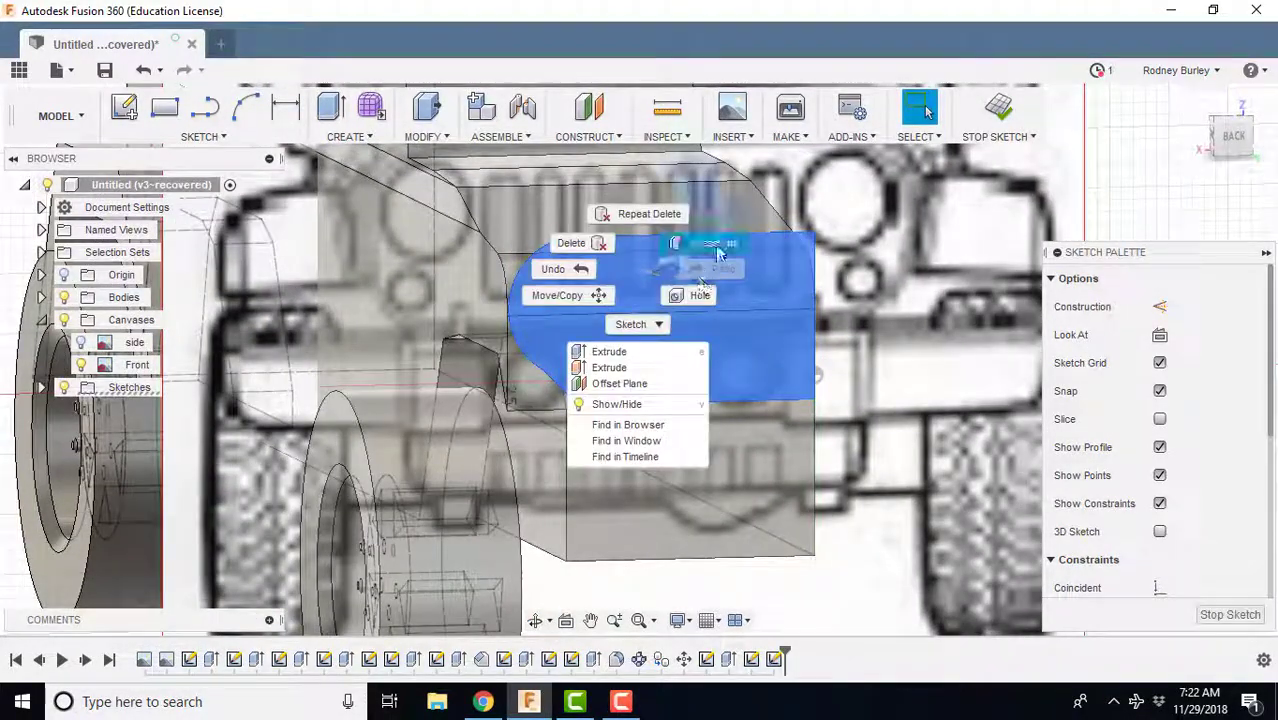
left_click(718, 248)
middle_click_drag(650, 317, 715, 360, "shift")
left_click_drag(715, 360, 630, 306)
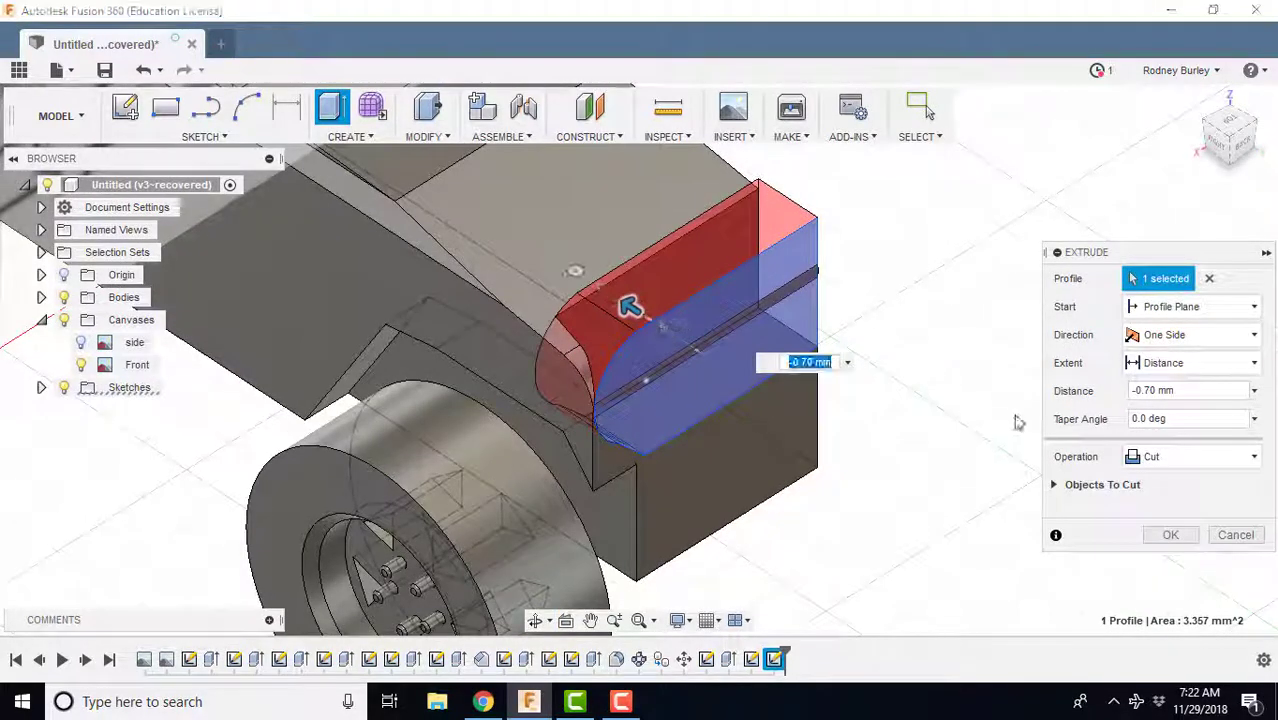
left_click(1221, 460)
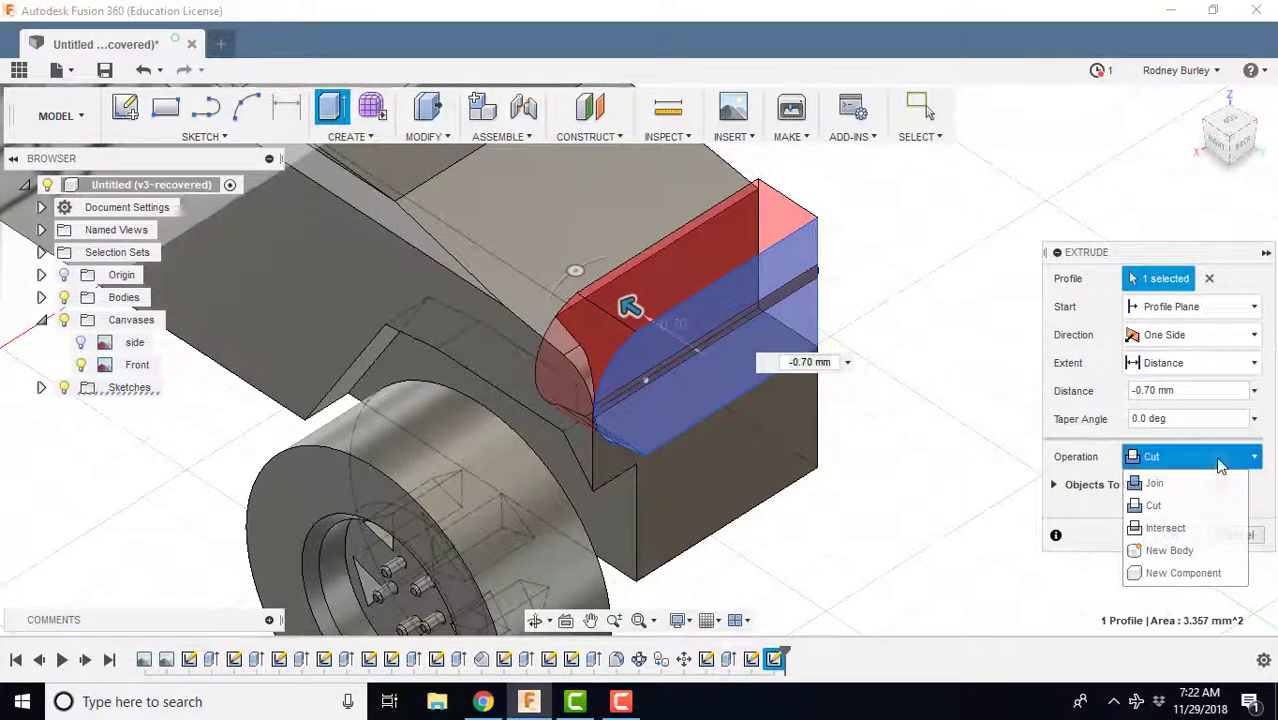
left_click(1158, 484)
- Extend the joined grille extrusion back along the hood, beyond a distance of -2.90 mm, and complete it
left_click_drag(628, 306, 593, 277)
mouse_move(593, 277)
middle_mouse_down("shift")
mouse_move(628, 320)
mouse_move(571, 285)
middle_mouse_up("shift")
left_click_drag(579, 294, 508, 263)
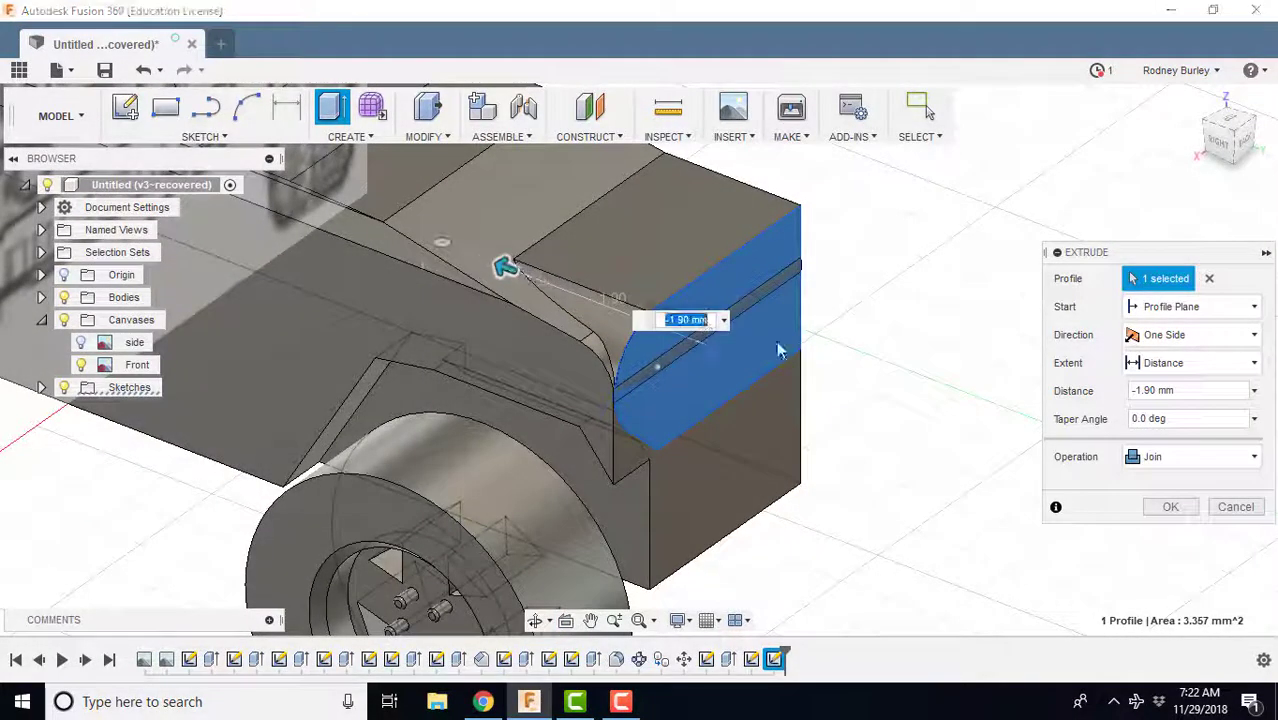
middle_click_drag(499, 262, 562, 285, "shift")
left_click_drag(553, 290, 480, 250)
scroll(484, 247, "down", 1)
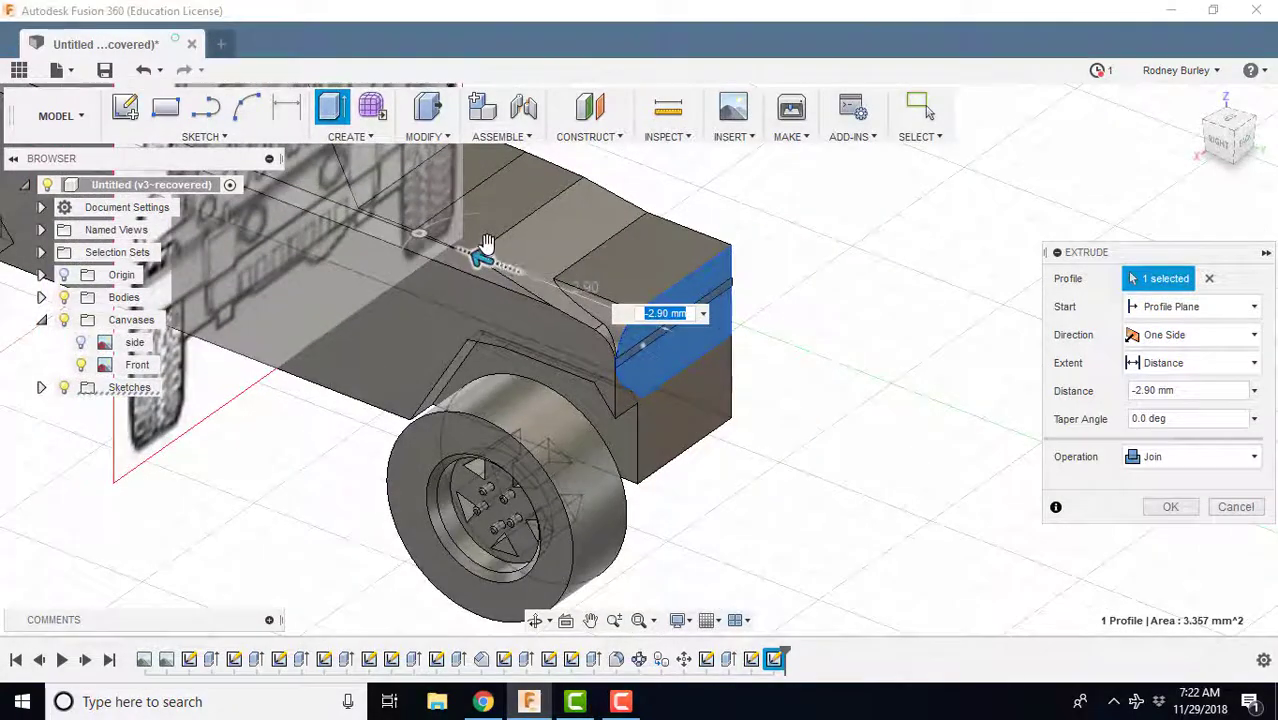
scroll(490, 232, "up", 3)
scroll(494, 227, "down", 1)
middle_click_drag(496, 232, 667, 393)
left_click_drag(657, 414, 487, 349)
left_click(1170, 508)
- View the model straight onto the grille face and hide the Front canvas
middle_click_drag(1021, 525, 1045, 392, "shift")
left_click(1238, 138)
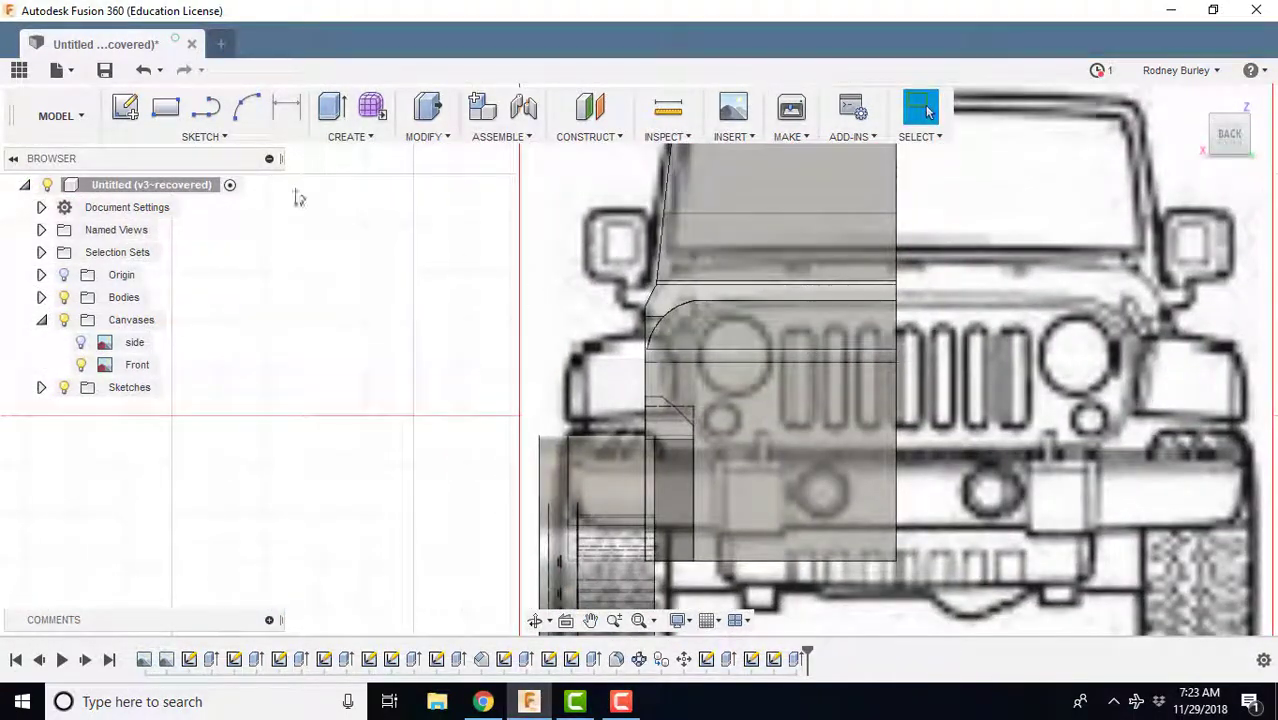
left_click(82, 365)
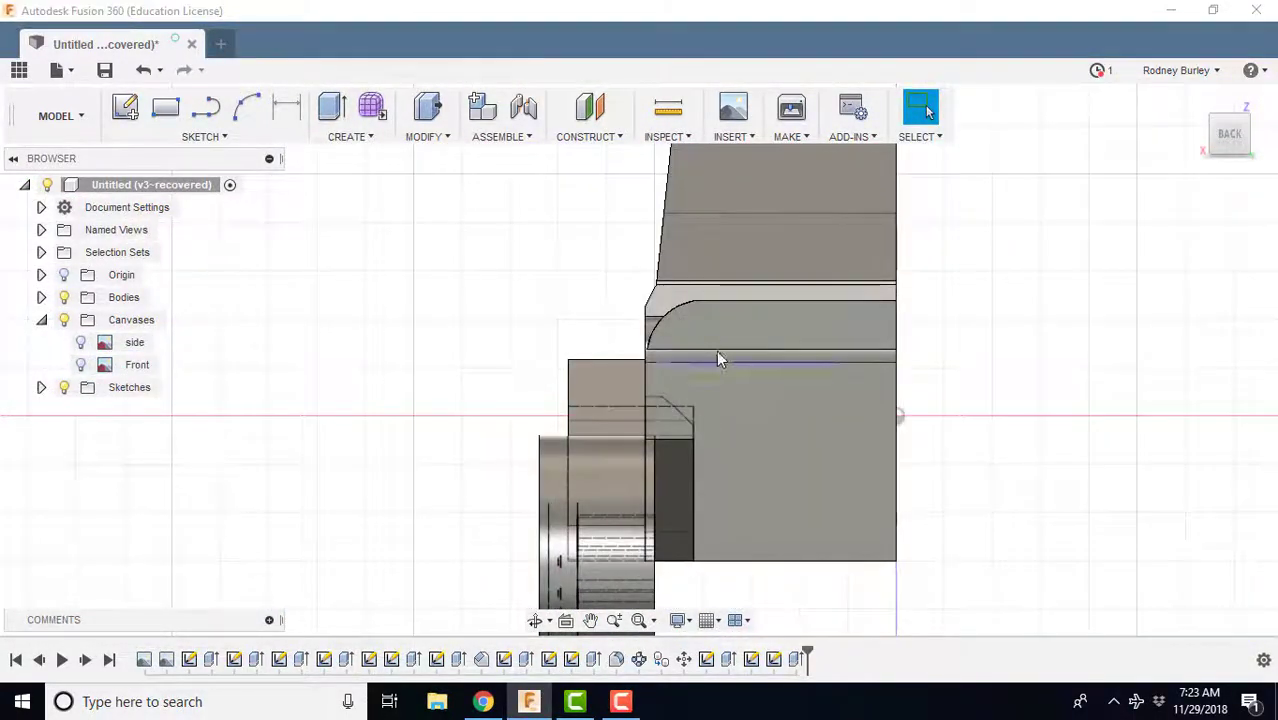
- Examine how the rounded grille extrusion meets the hood and body side, comparing it briefly with the Front canvas
mouse_move(776, 342)
middle_mouse_down("shift")
mouse_move(796, 343)
mouse_move(780, 346)
mouse_move(790, 357)
middle_mouse_up("shift")
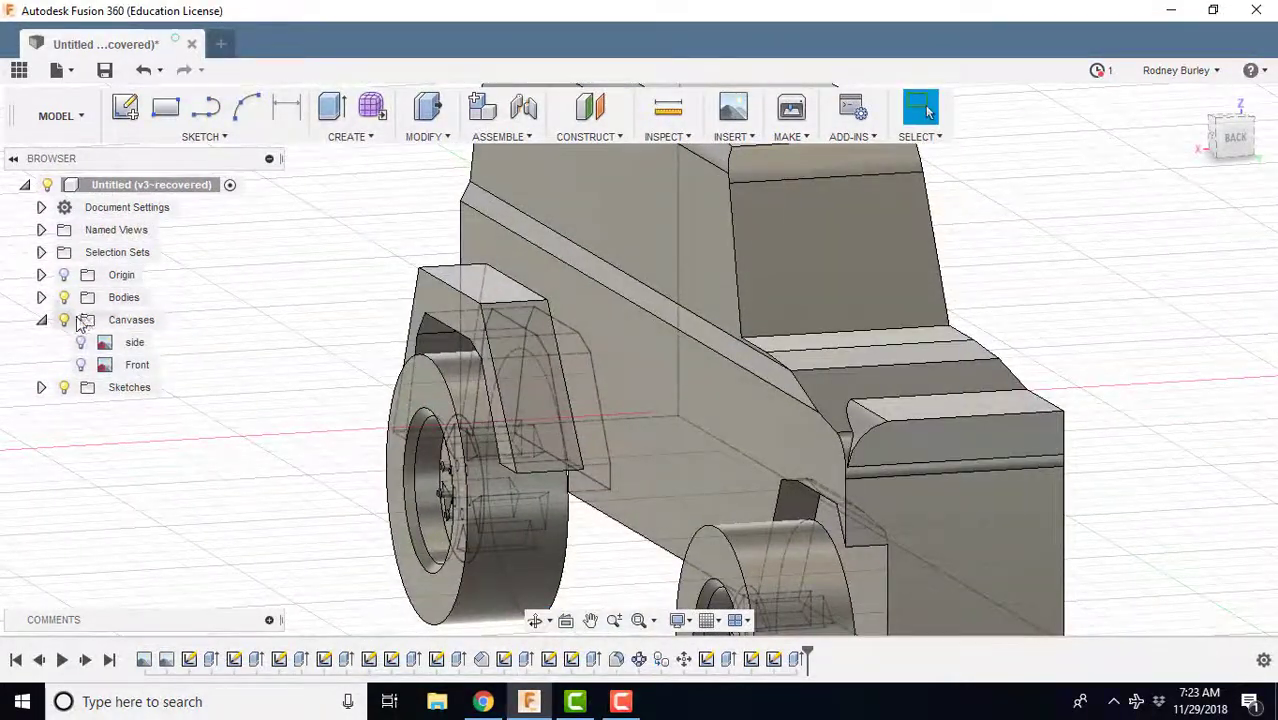
left_click(1234, 137)
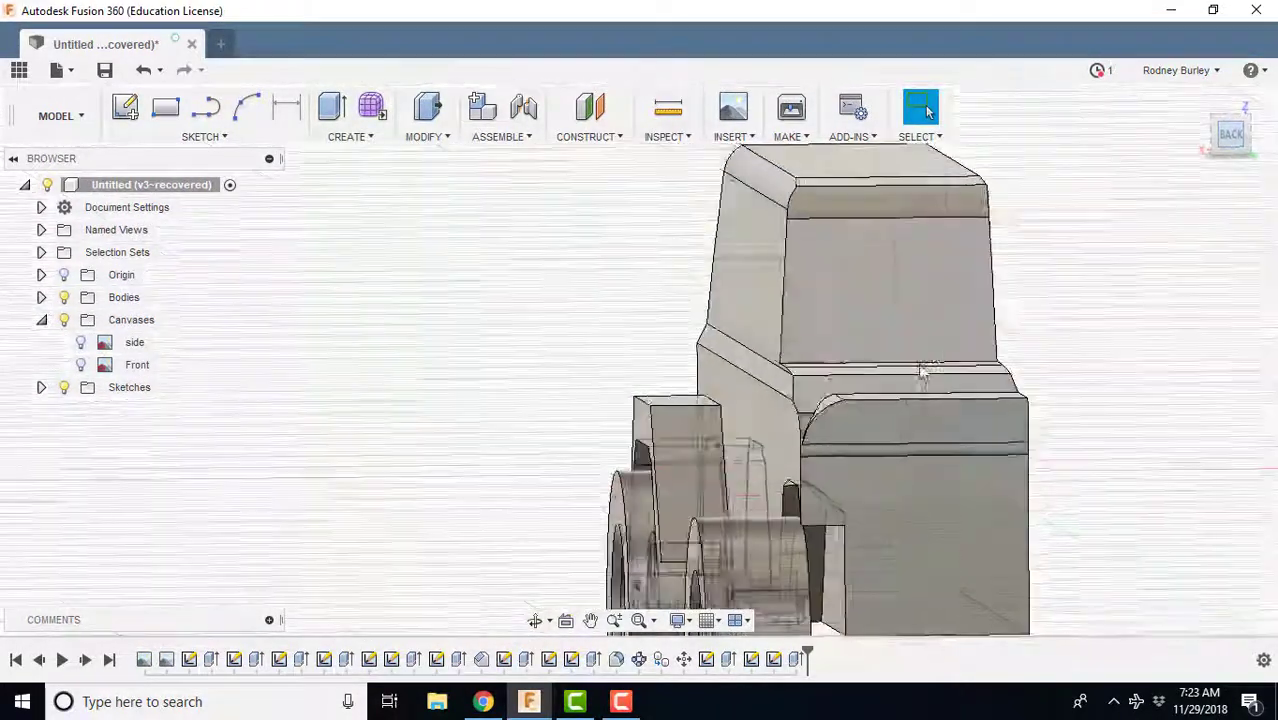
scroll(825, 408, "up", 3)
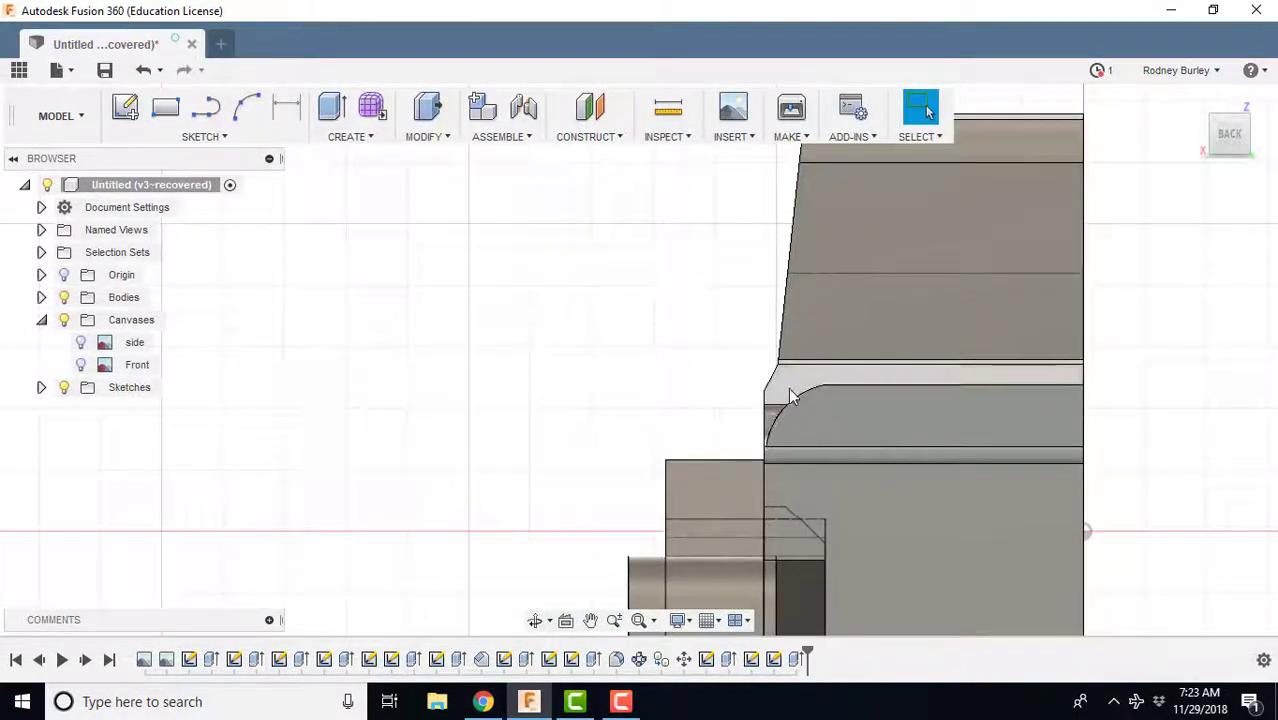
middle_click_drag(788, 392, 822, 396, "shift")
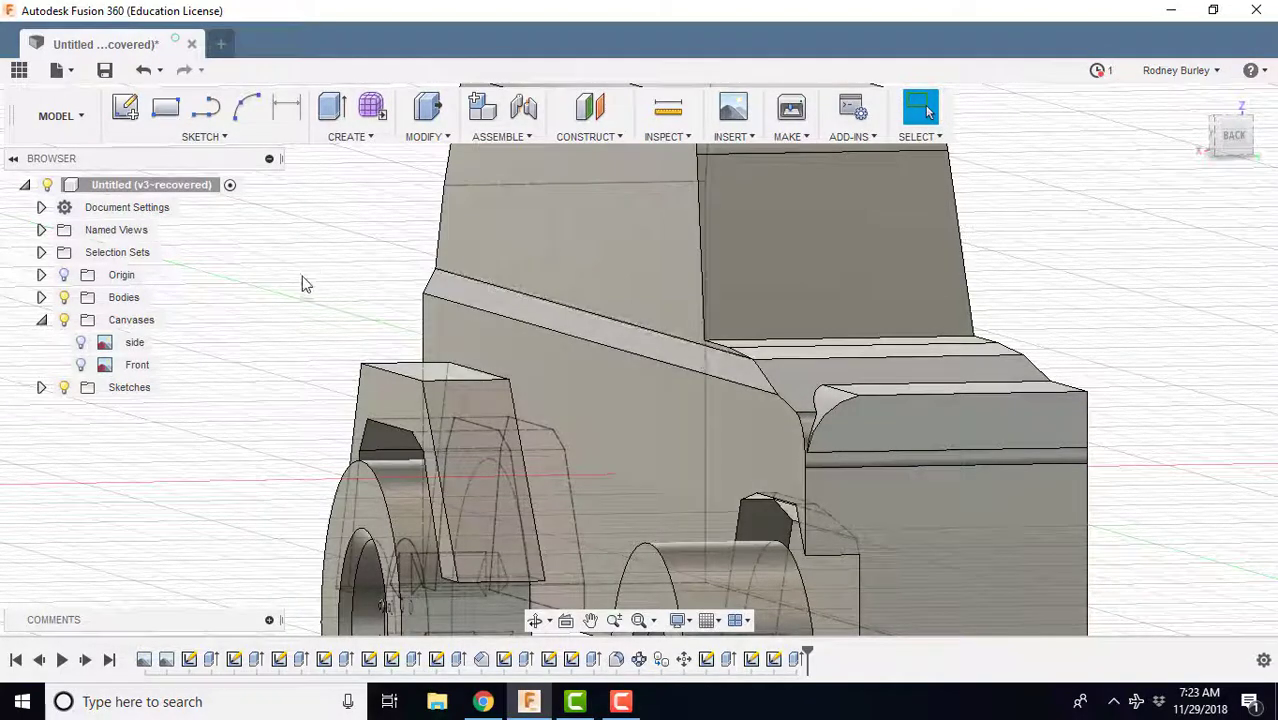
left_click(81, 365)
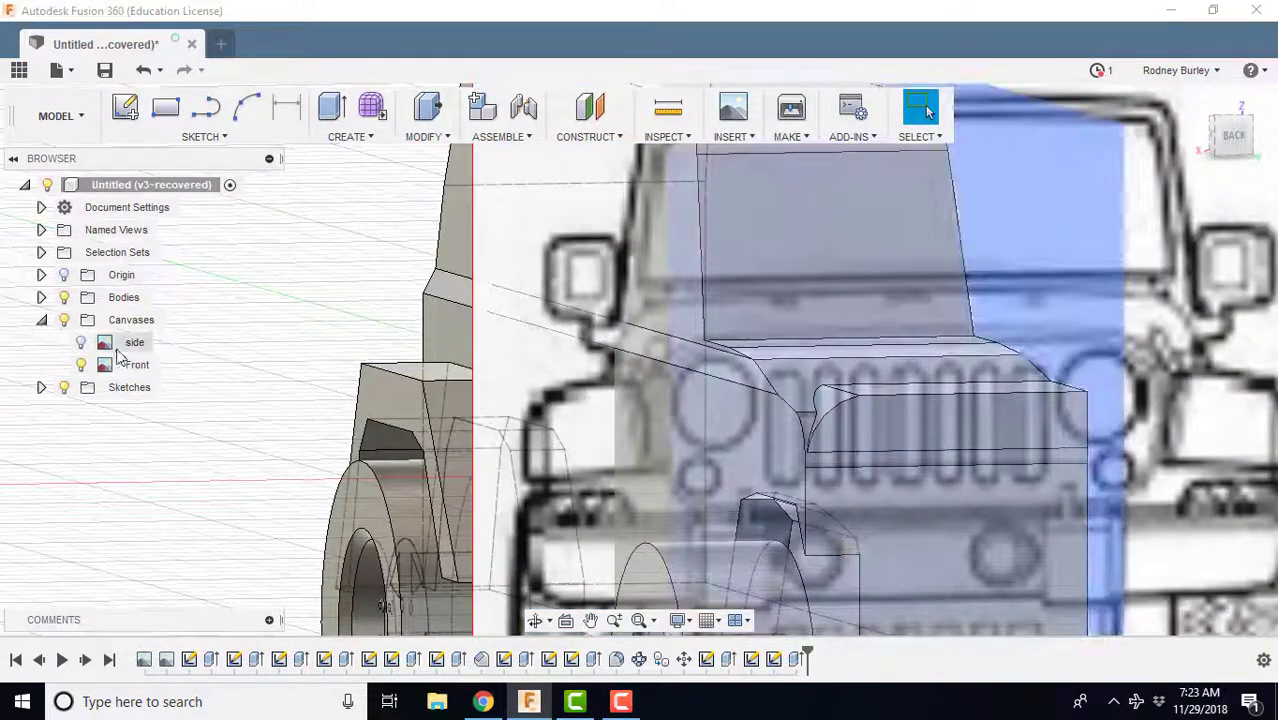
left_click(81, 365)
scroll(380, 347, "down", 2)
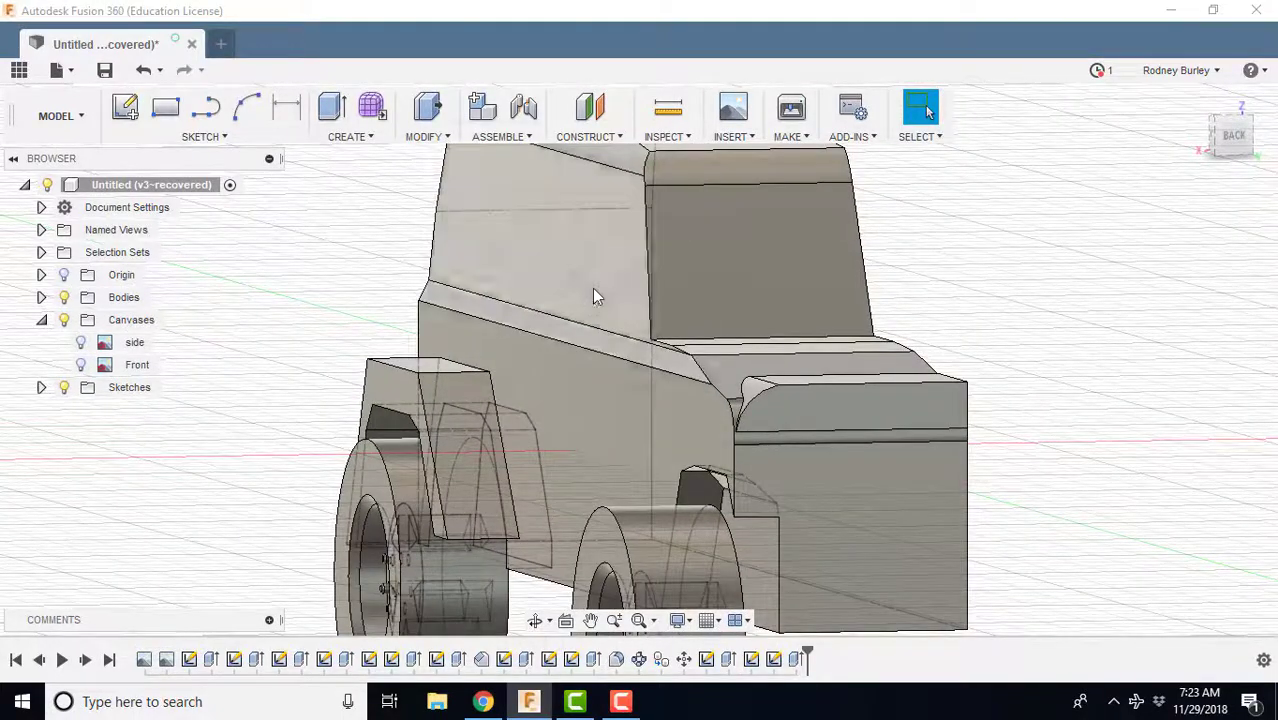
- Start a sketch on the flat grille face and draw a 3-point arc over the rounded corner edge of the hood
left_click(1232, 140)
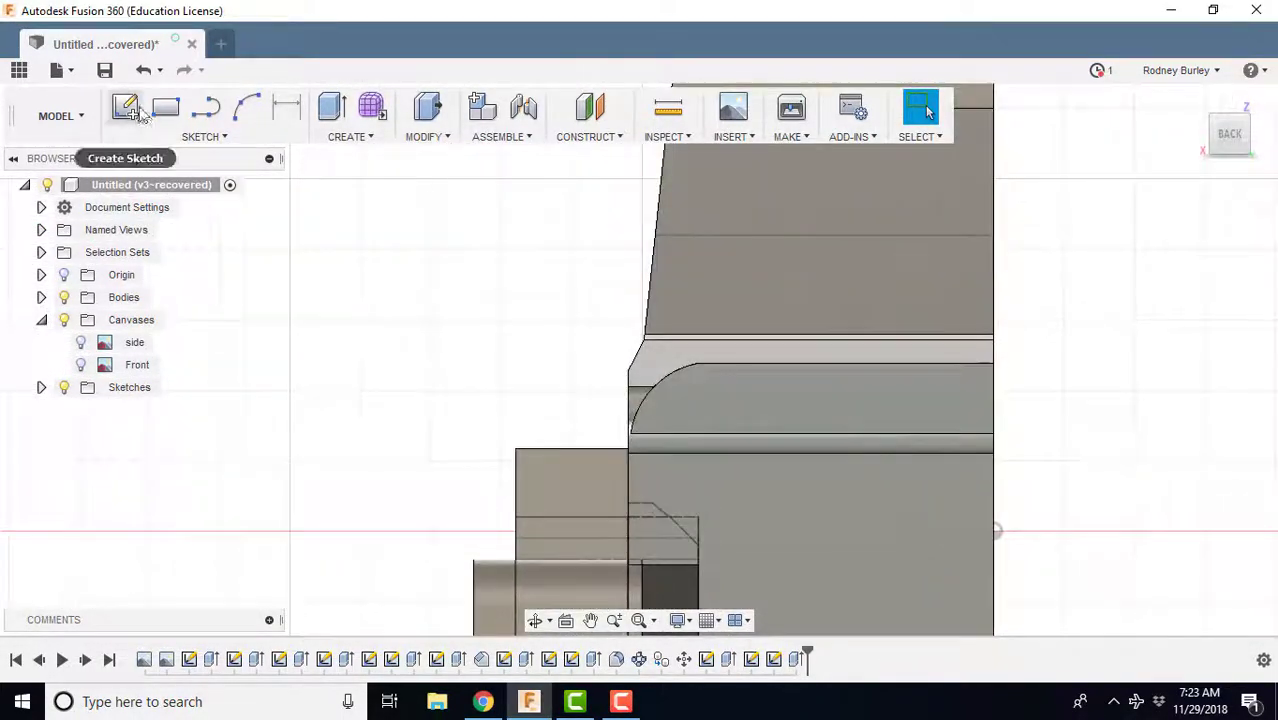
left_click(140, 113)
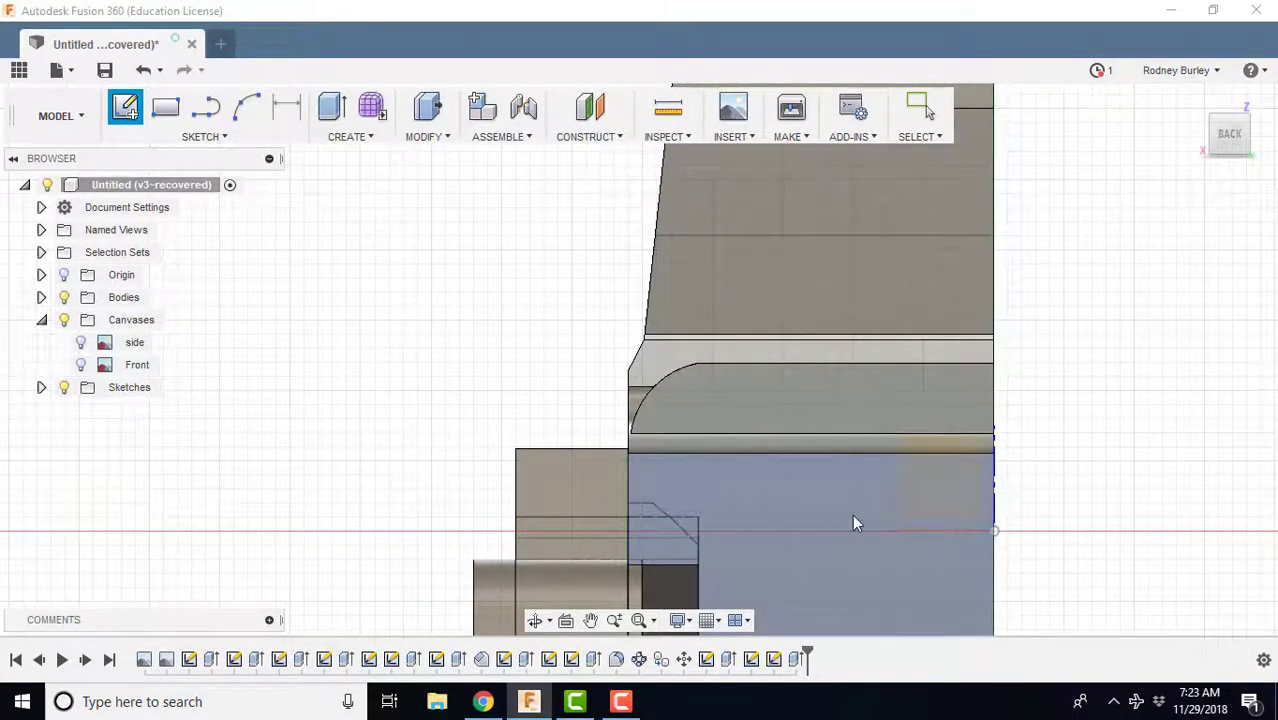
left_click(854, 517)
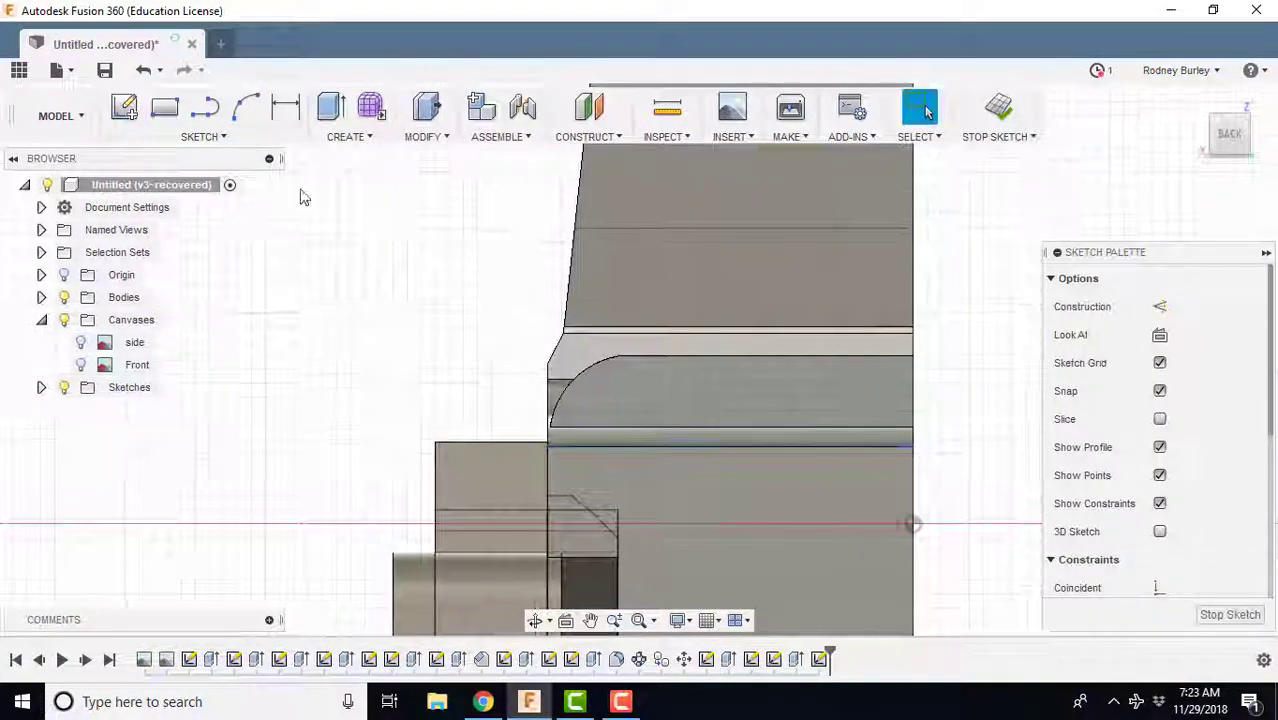
left_click(205, 108)
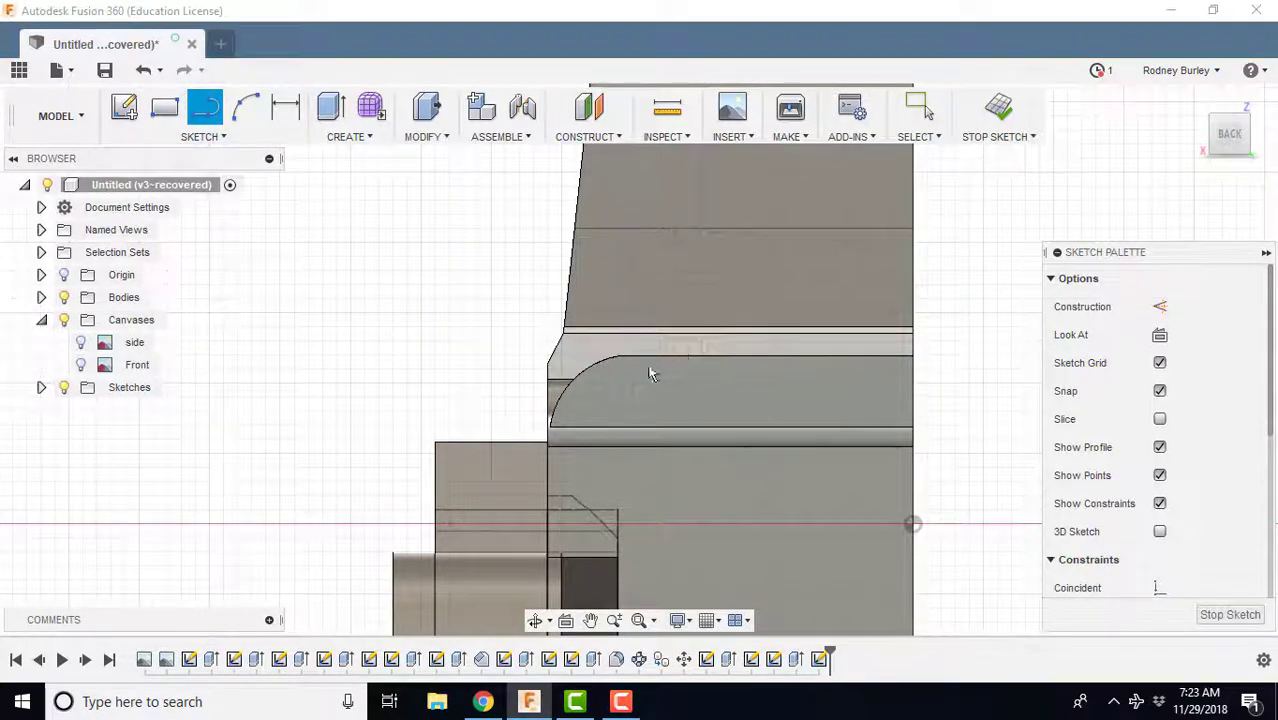
left_click(618, 357)
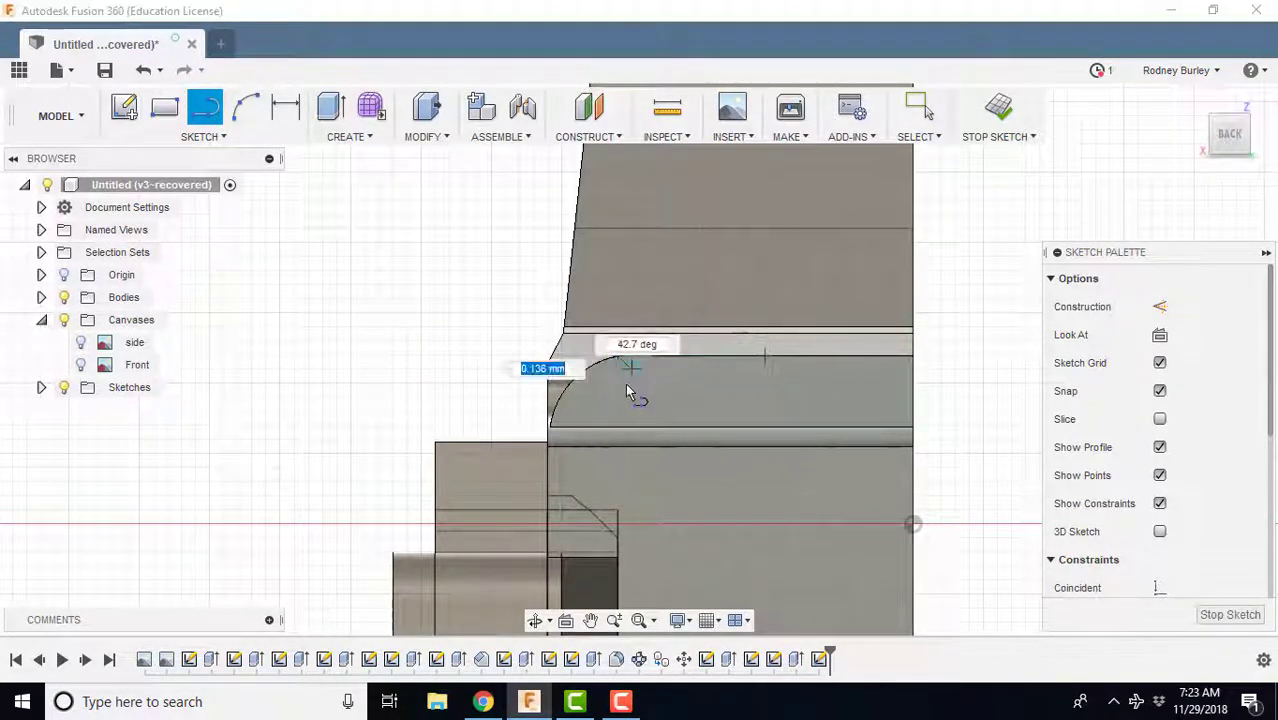
left_click(218, 137)
mouse_move(228, 244)
left_click(270, 248)
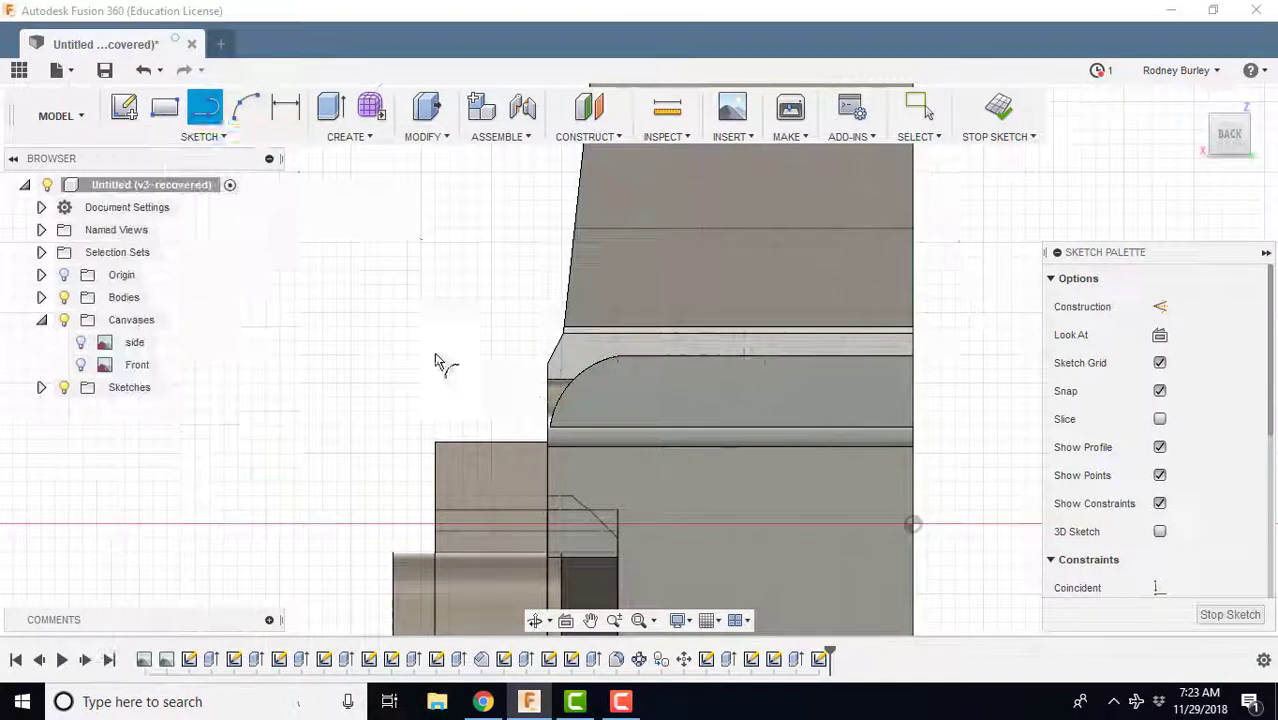
left_click(621, 357)
left_click(546, 427)
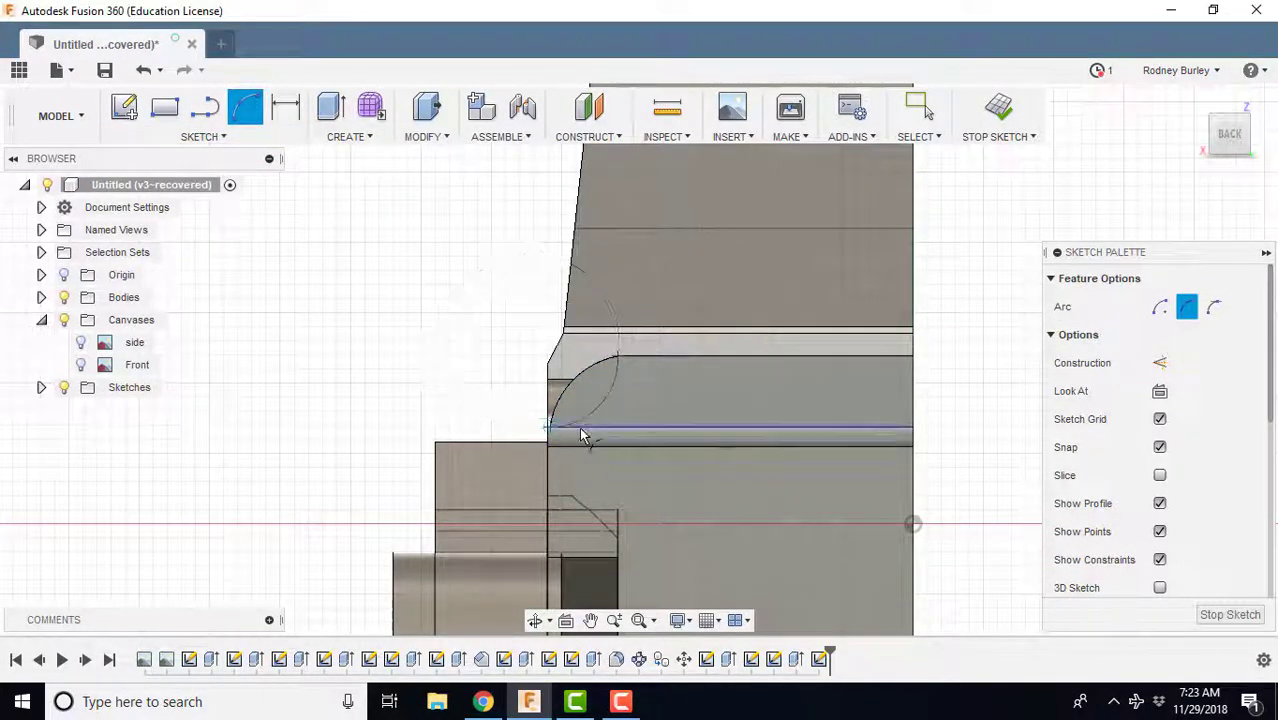
scroll(575, 430, "up", 5)
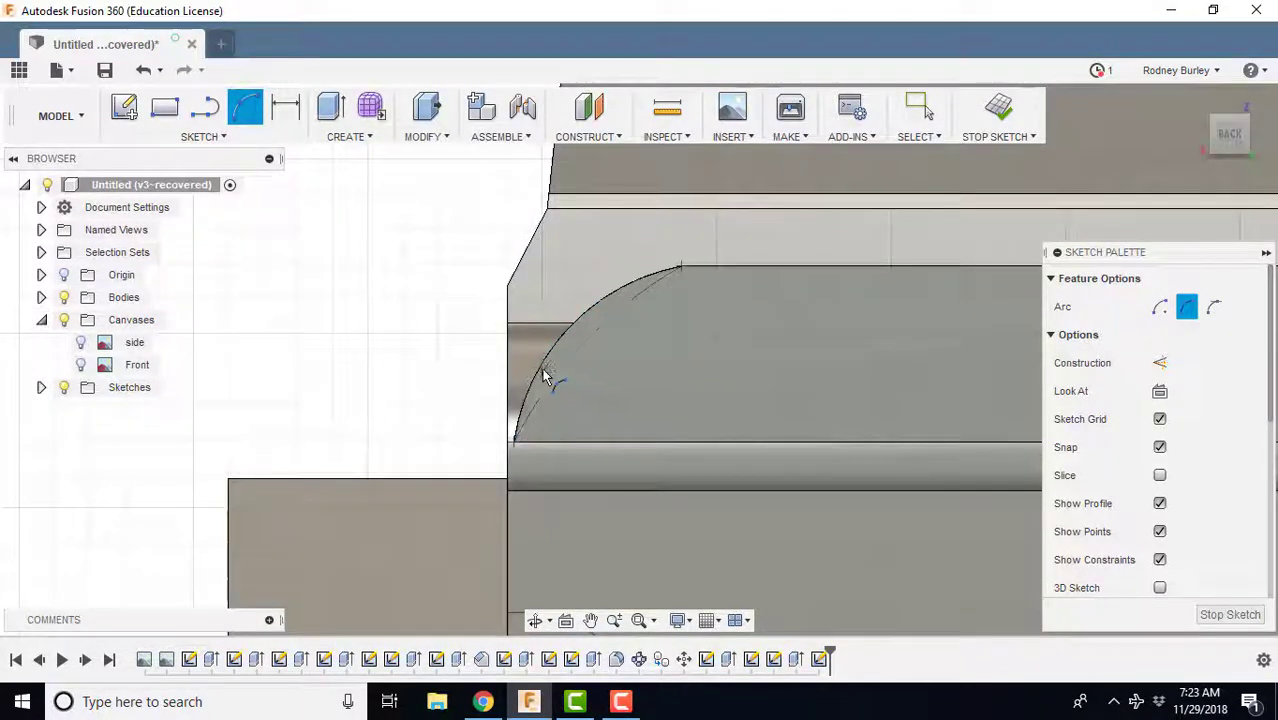
- Close the profile outside the body with four connected lines running from the arc's lower end around to its upper end
left_click(206, 112)
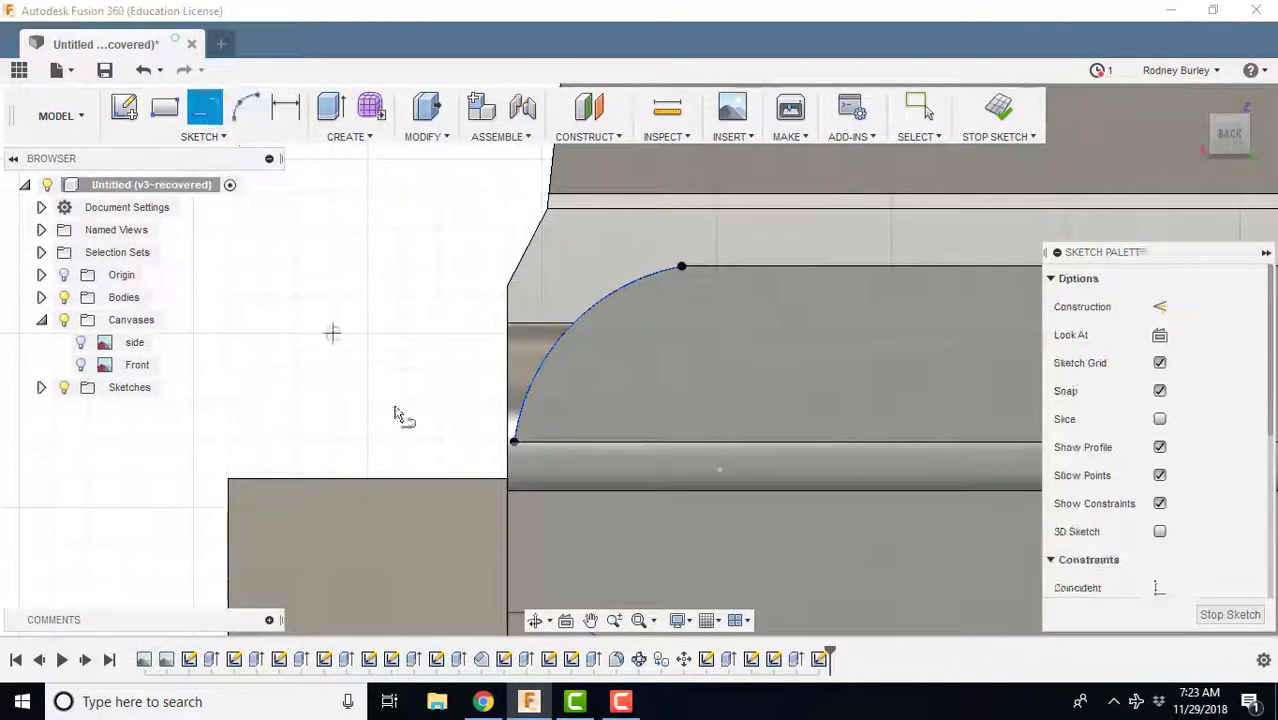
left_click(514, 443)
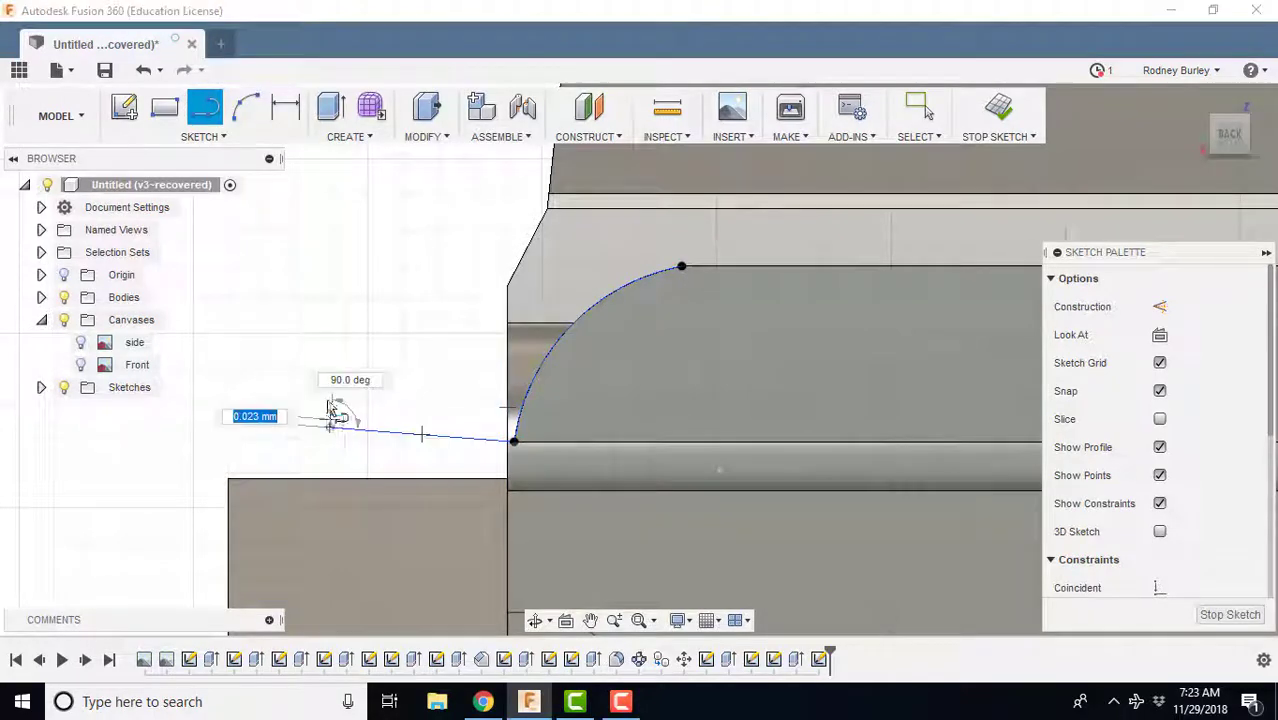
left_click(330, 428)
middle_click_drag(358, 227, 328, 294)
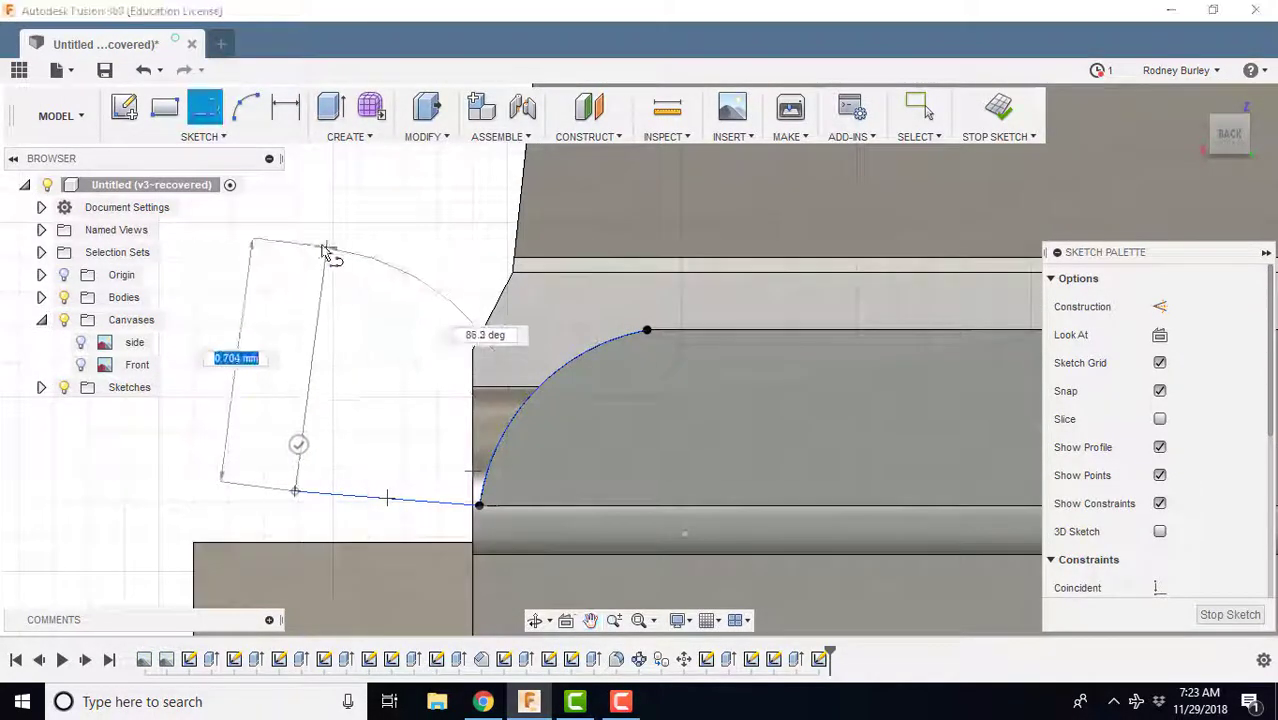
left_click(295, 222)
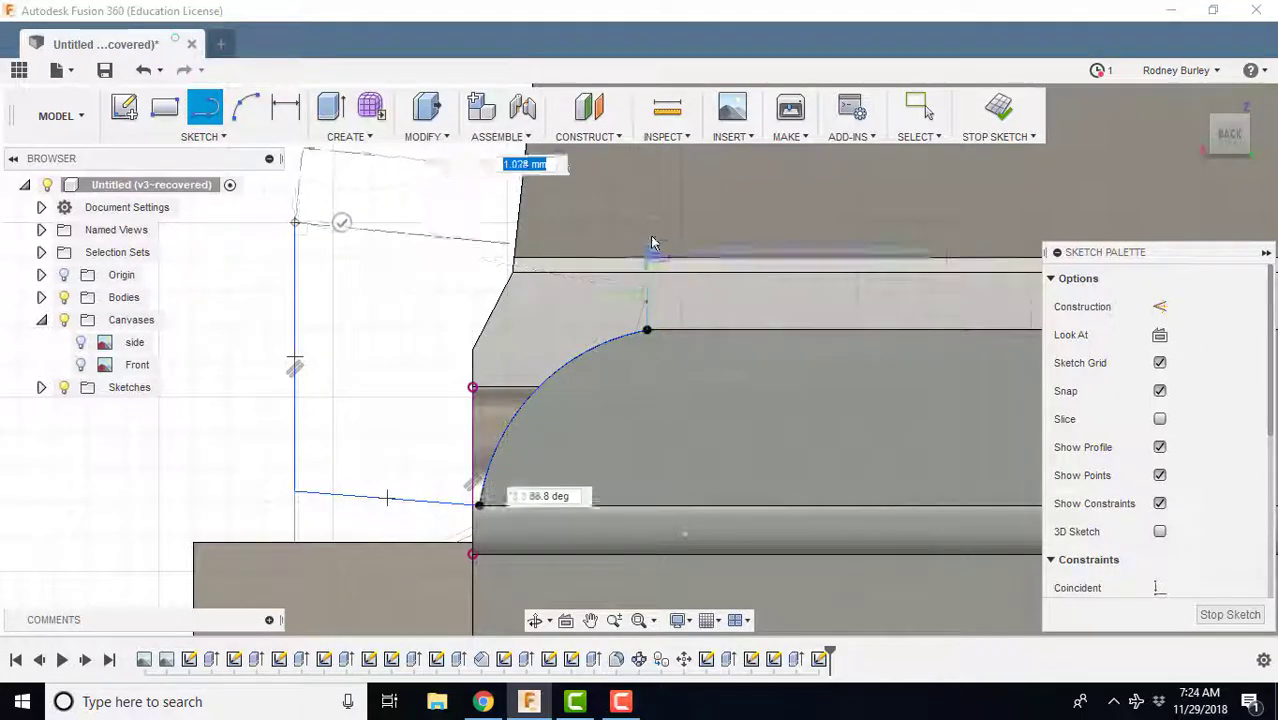
left_click(648, 220)
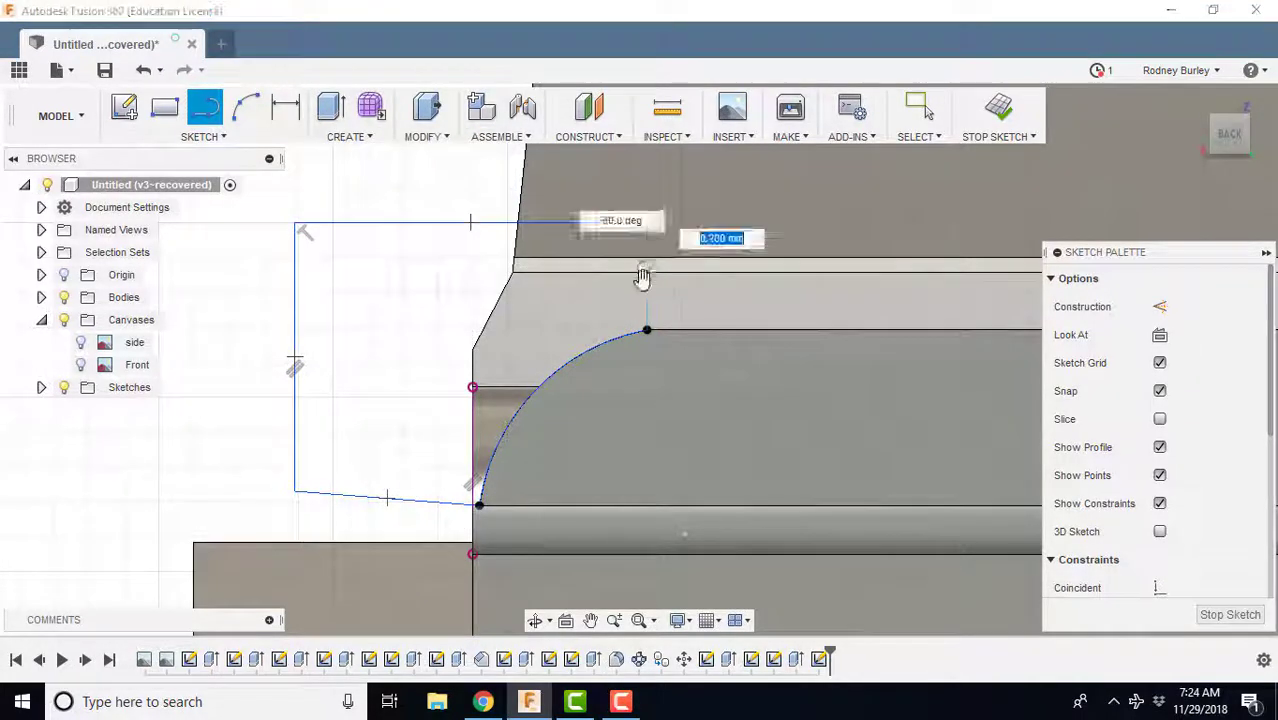
left_click(647, 330)
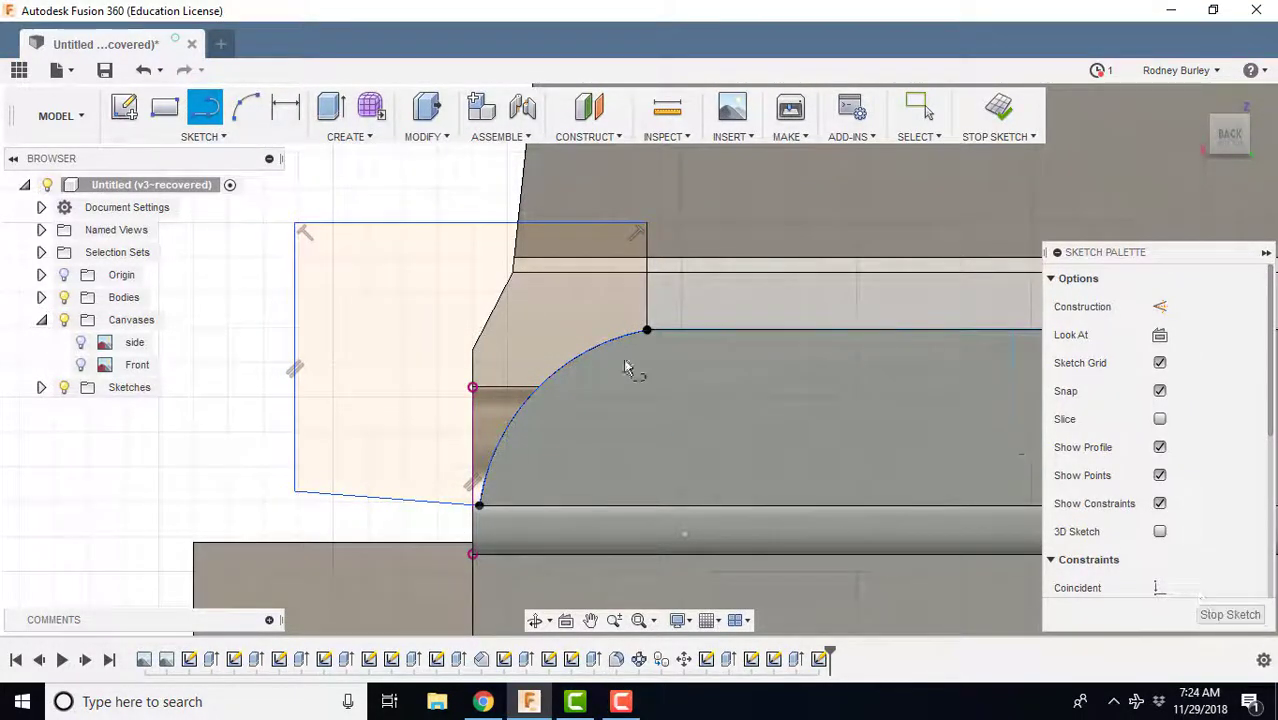
- Extrude the closed corner profile back into the hood as a cut, starting with a distance of -0.40 mm
right_click(426, 279)
left_click(490, 262)
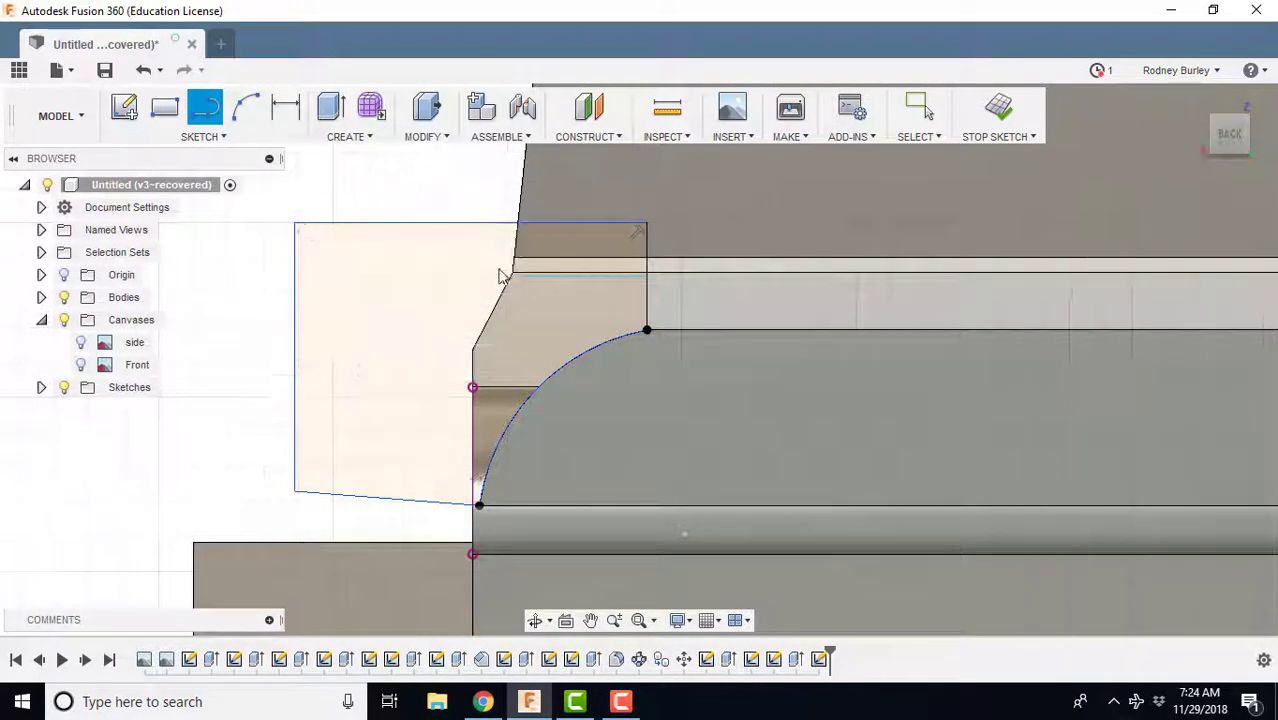
mouse_move(502, 296)
middle_mouse_down("shift")
mouse_move(542, 296)
mouse_move(728, 380)
mouse_move(858, 410)
middle_mouse_up("shift")
right_click(679, 363)
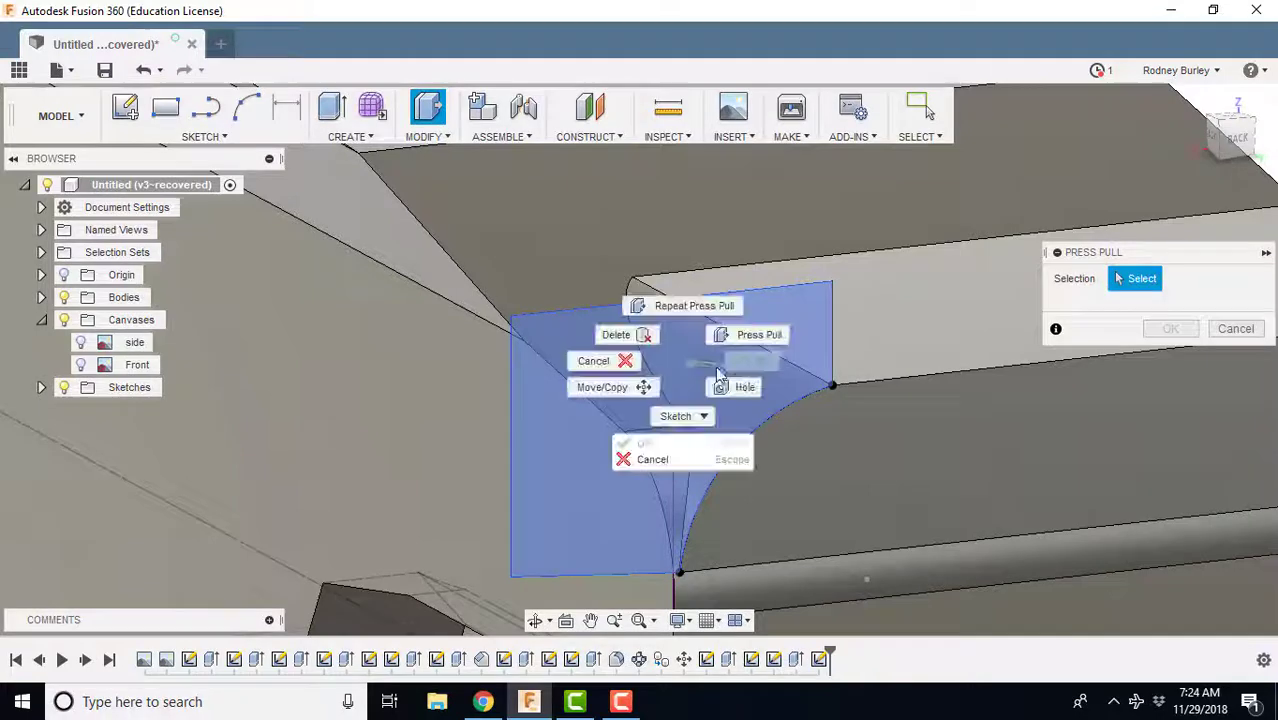
left_click(767, 332)
left_click(766, 331)
right_click(765, 329)
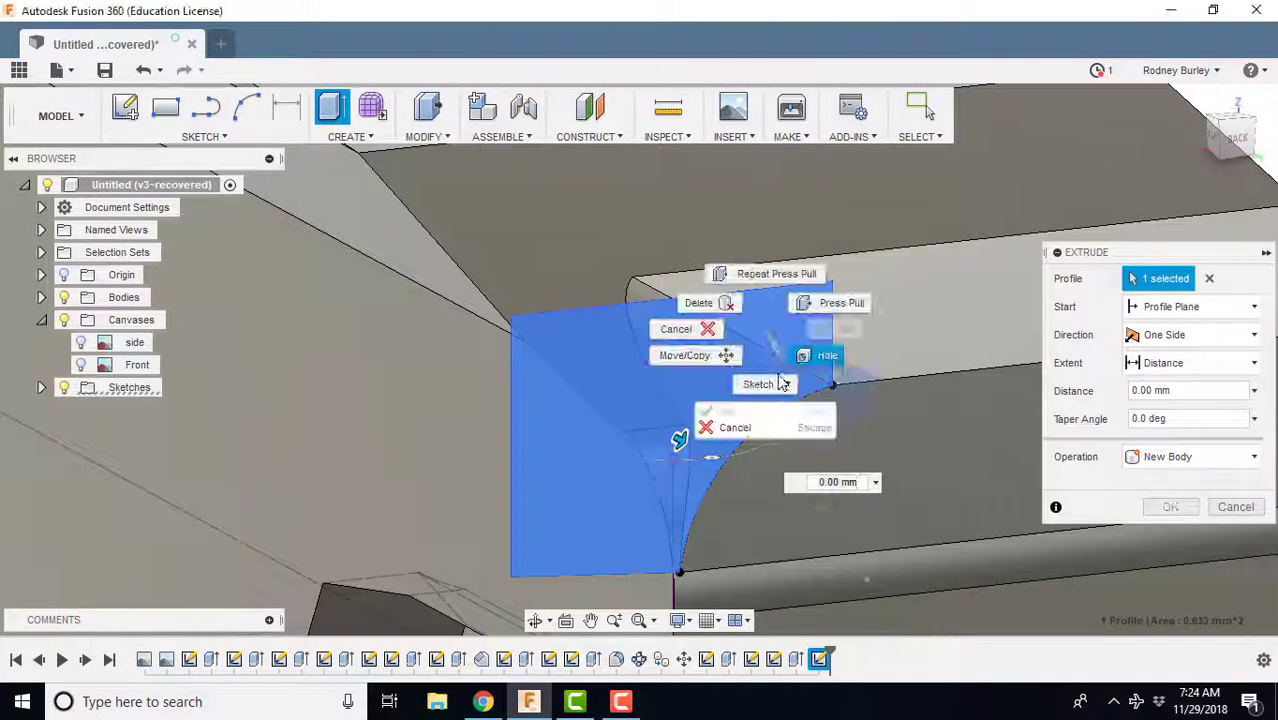
left_click(841, 302)
left_click(707, 417)
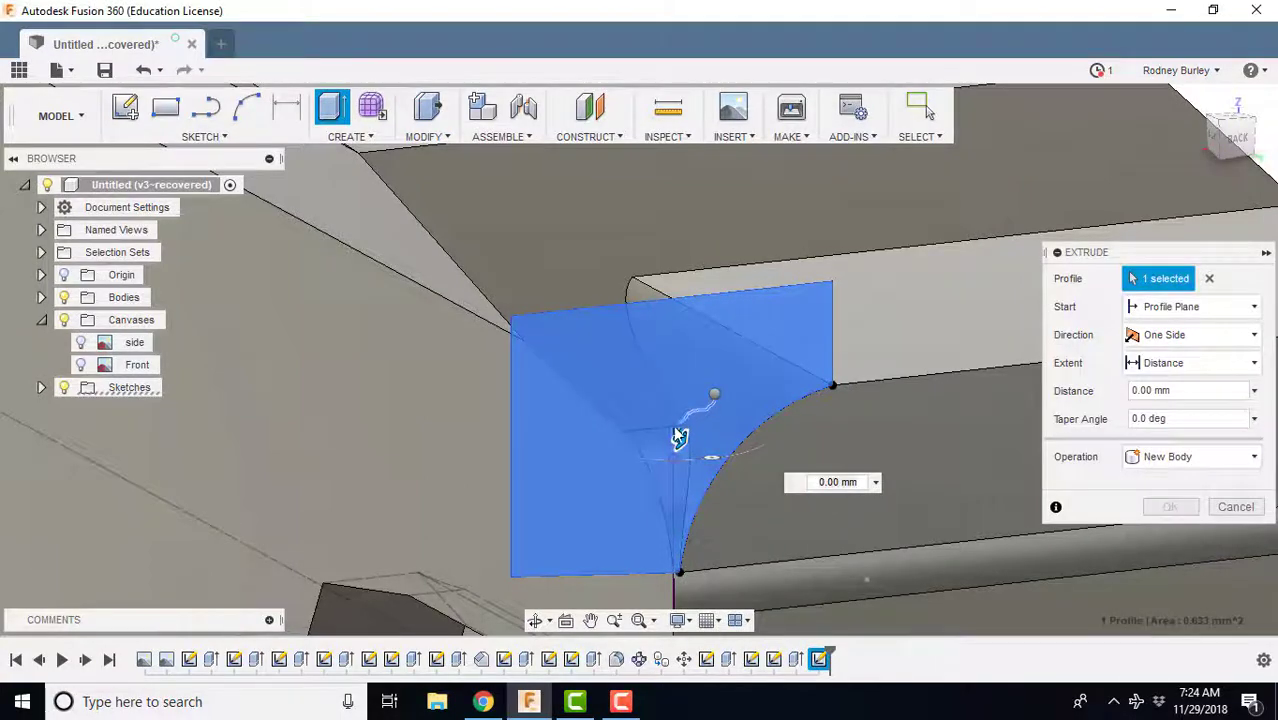
left_click_drag(676, 437, 612, 408)
- Extend the corner cut back along the hood to the windshield at a distance of -4.35 mm and complete it
scroll(699, 428, "down", 2)
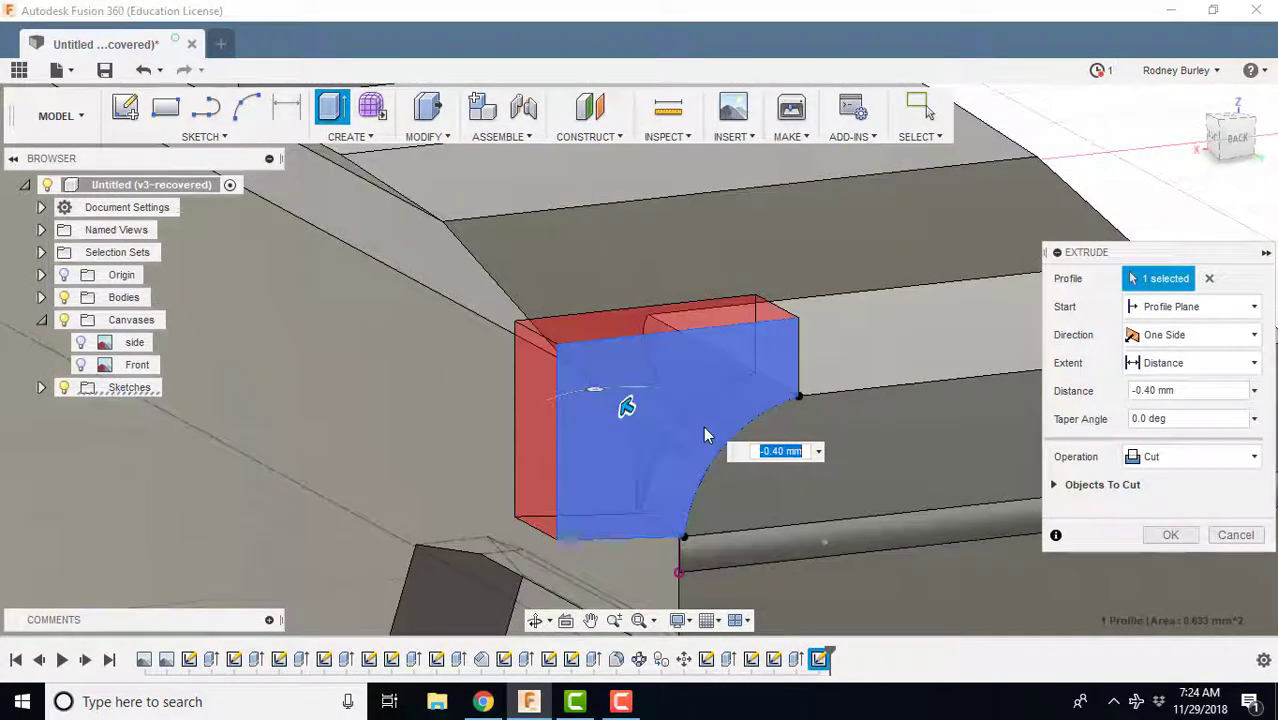
scroll(702, 425, "down", 2)
middle_click_drag(702, 425, 895, 448, "shift")
middle_click_drag(770, 345, 750, 288, "shift")
middle_click_drag(674, 275, 676, 318)
scroll(674, 313, "down", 2)
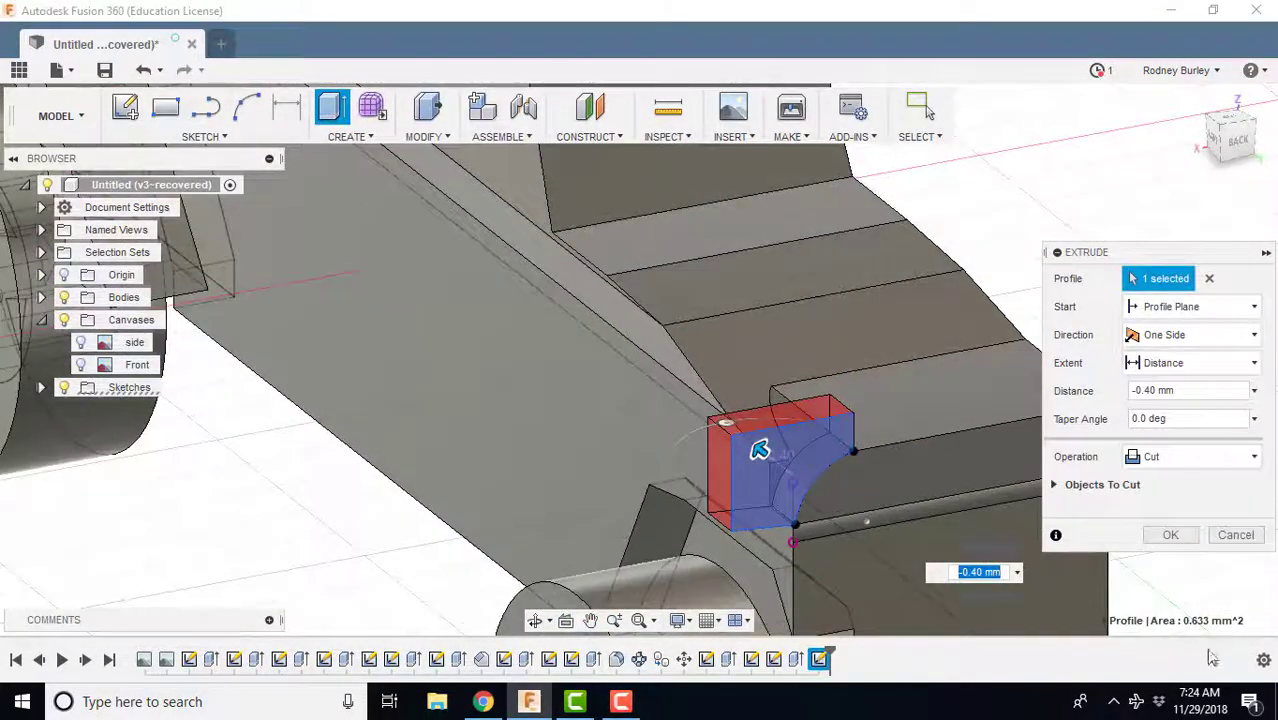
left_click_drag(758, 446, 685, 289)
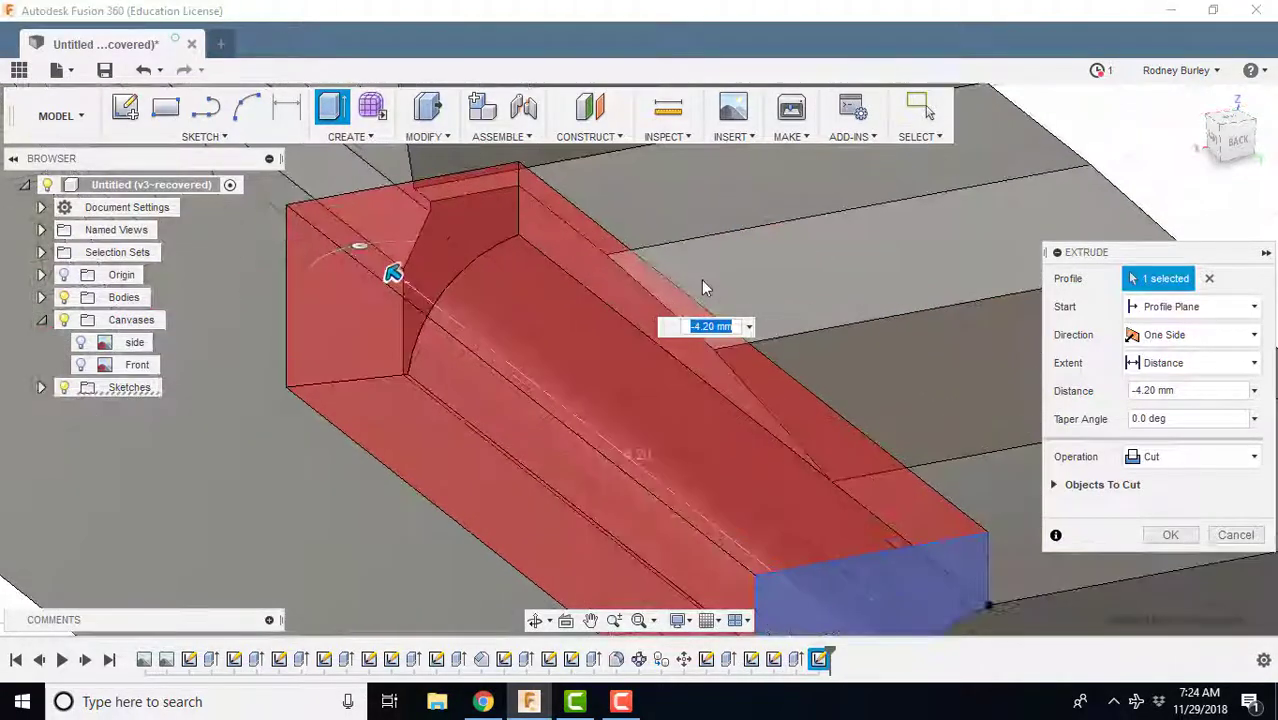
scroll(704, 281, "up", 2)
middle_click_drag(450, 286, 524, 418)
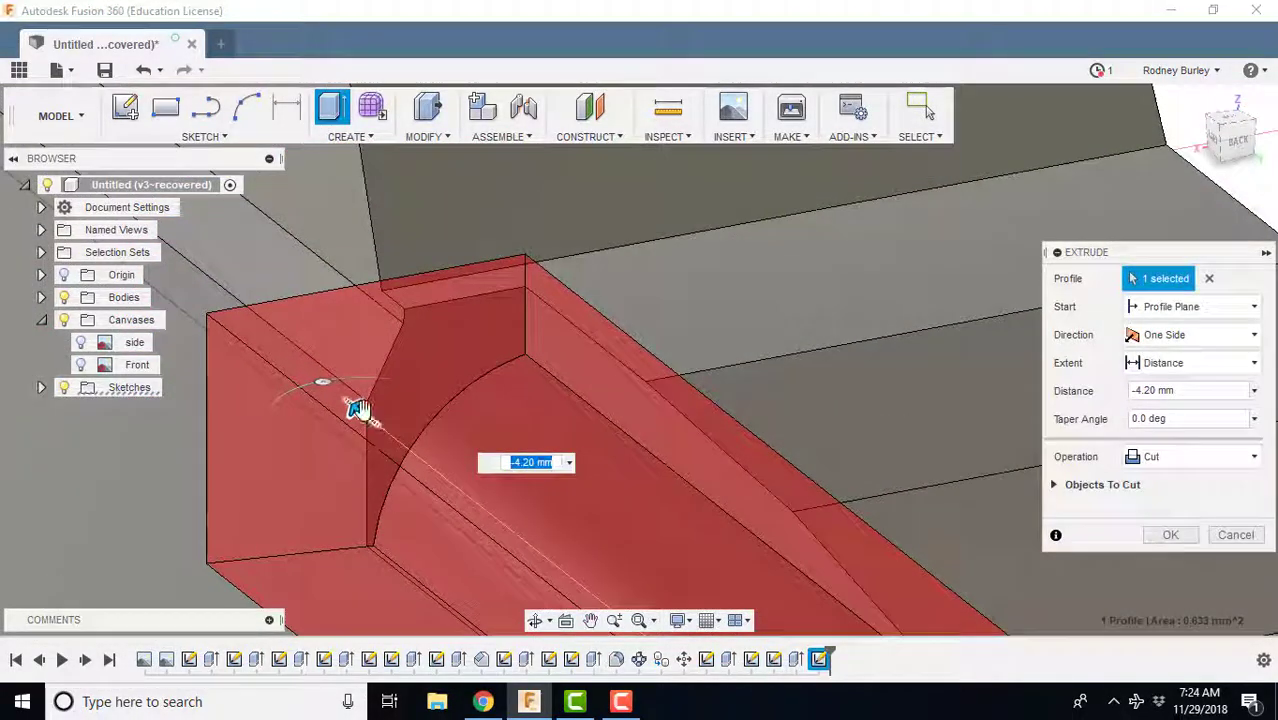
left_click_drag(355, 409, 332, 390)
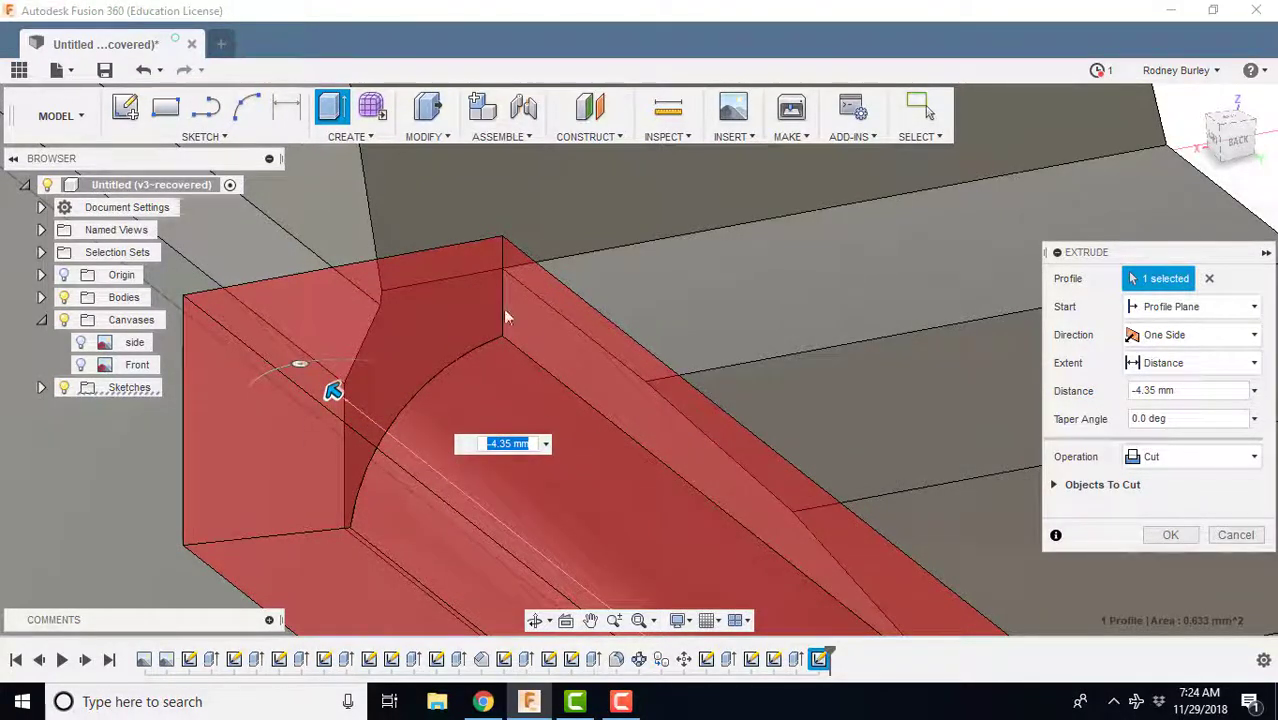
left_click(1170, 535)
- Start a sketch on the flat hood panel nearest the grille
middle_click_drag(933, 527, 835, 425, "shift")
mouse_move(1205, 120)
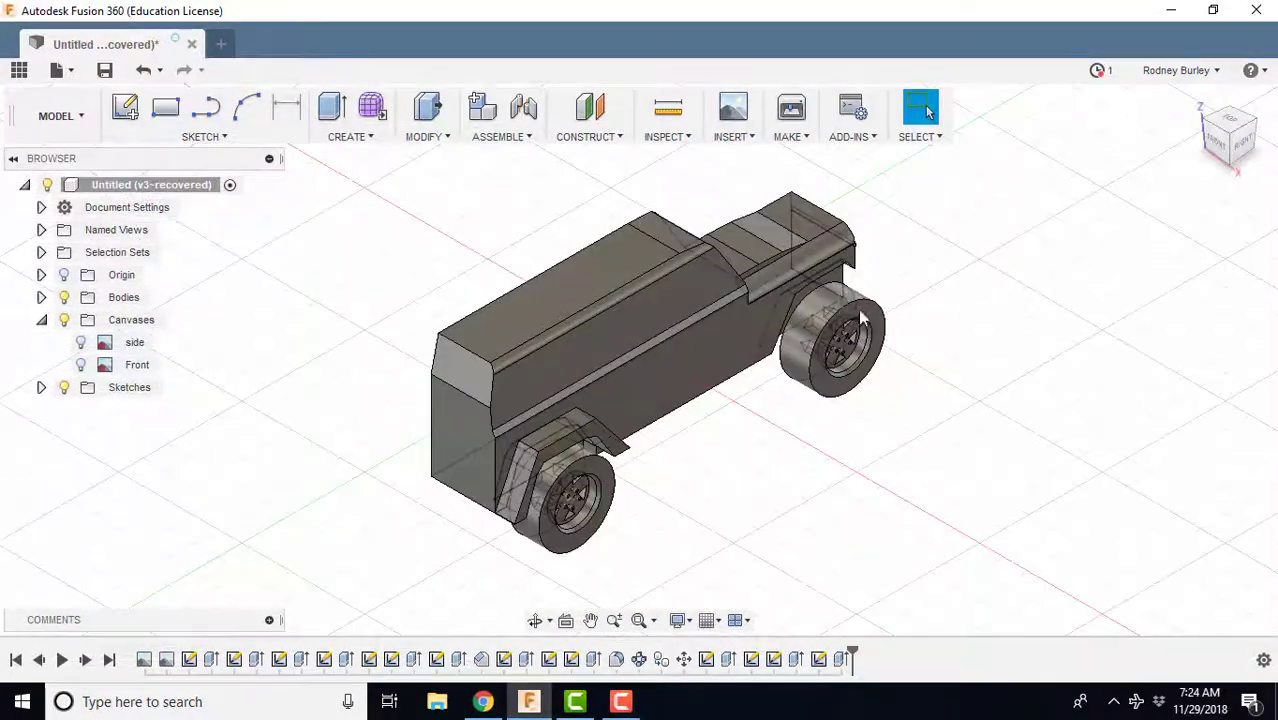
middle_click_drag(840, 295, 570, 330, "shift")
key("Escape")
scroll(831, 429, "up", 5)
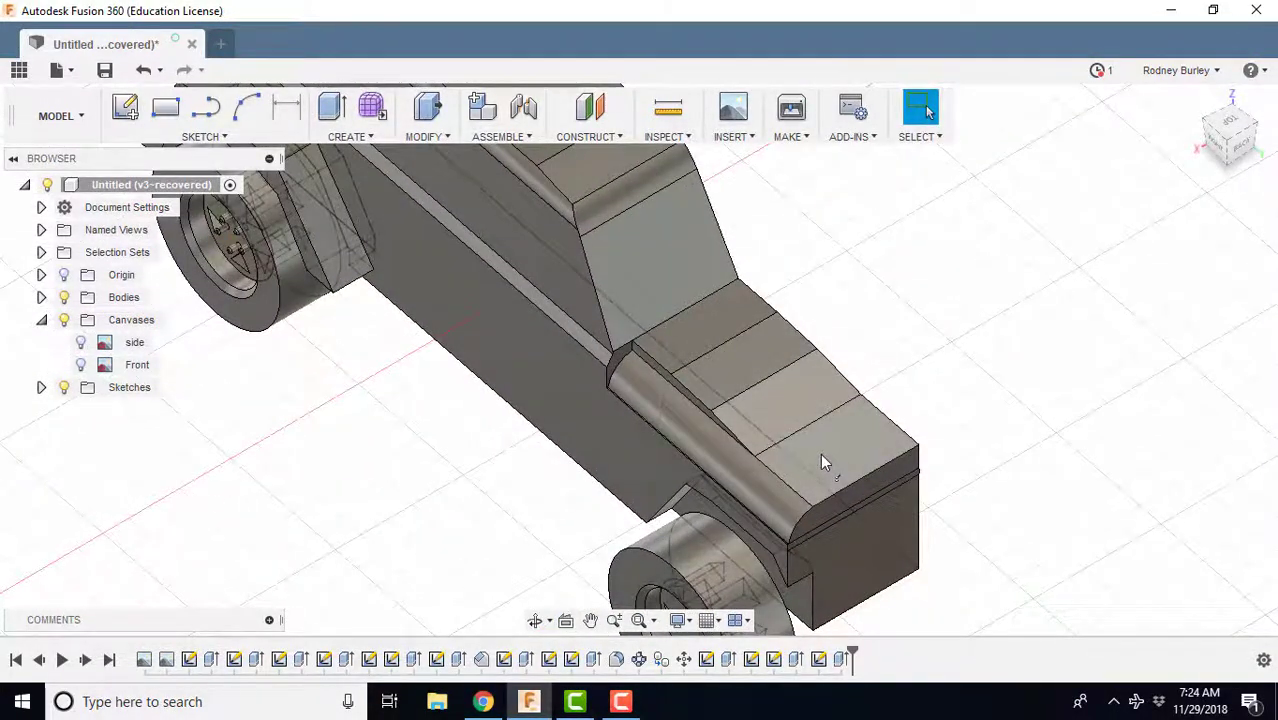
scroll(804, 442, "down", 1)
left_click(125, 107)
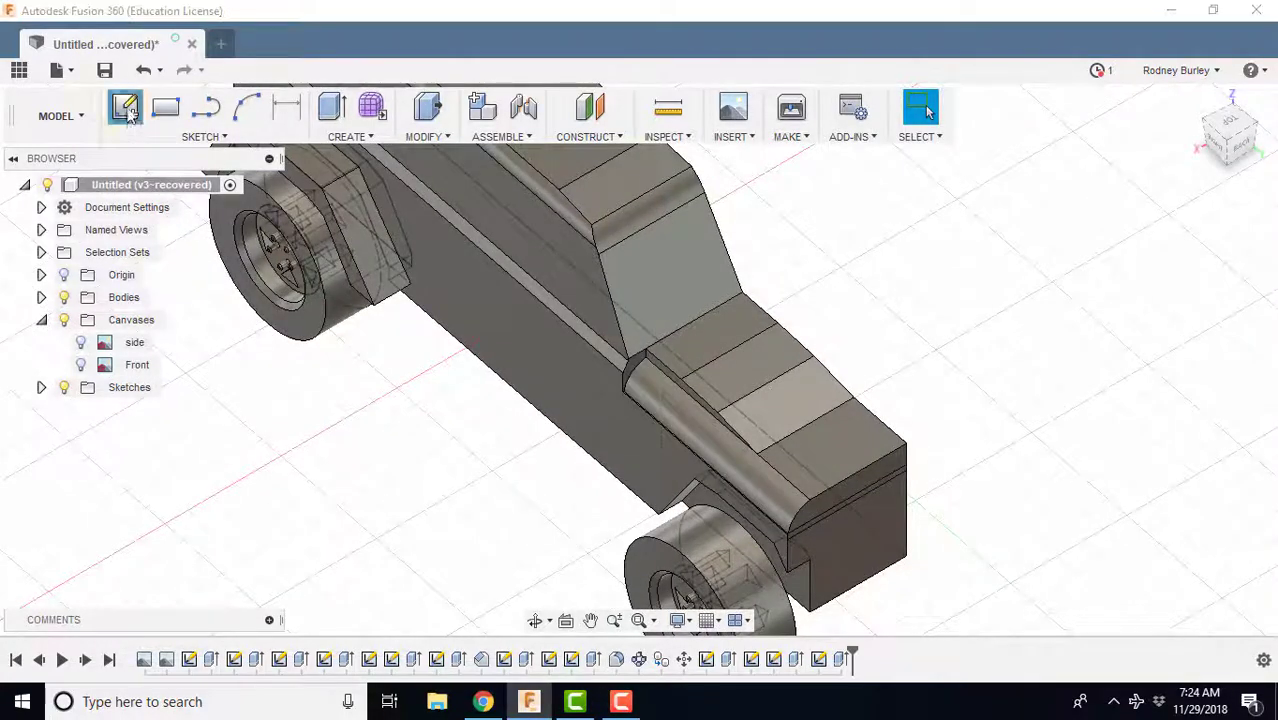
left_click(840, 453)
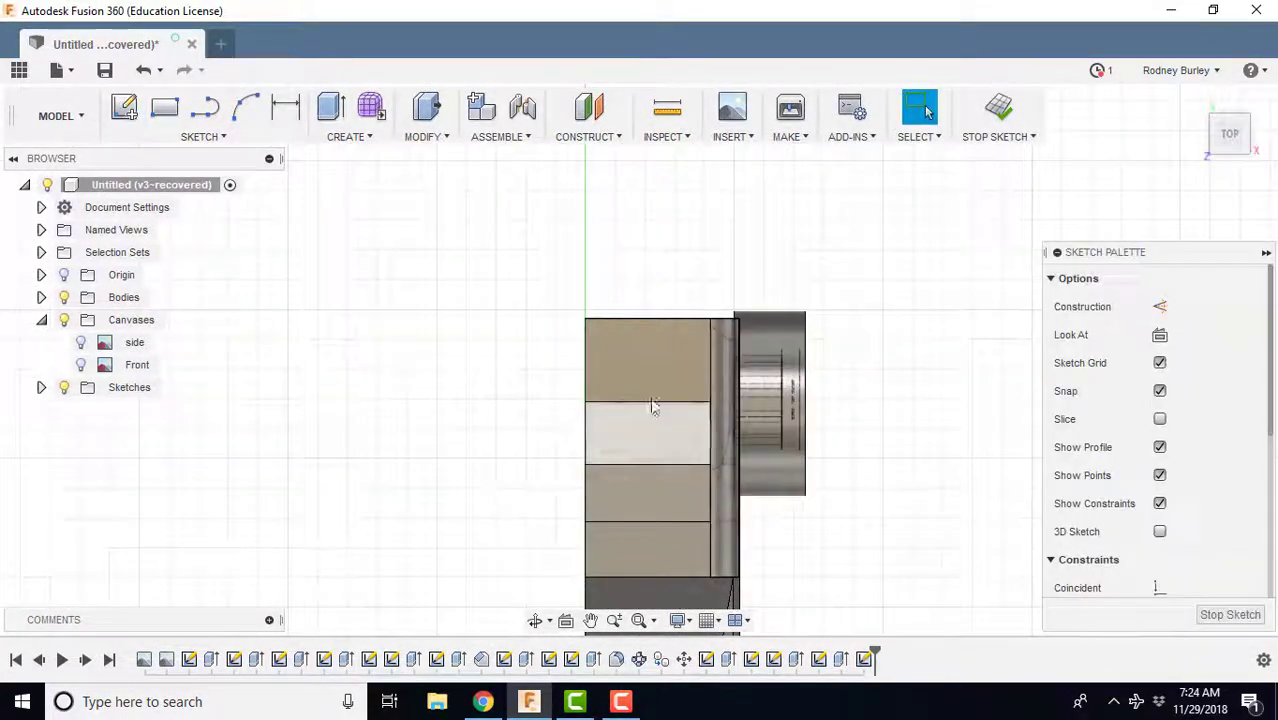
- Draw a rectangle over the hood from its front centreline corner to the rear end of the rounded edge at the windshield
left_click(165, 107)
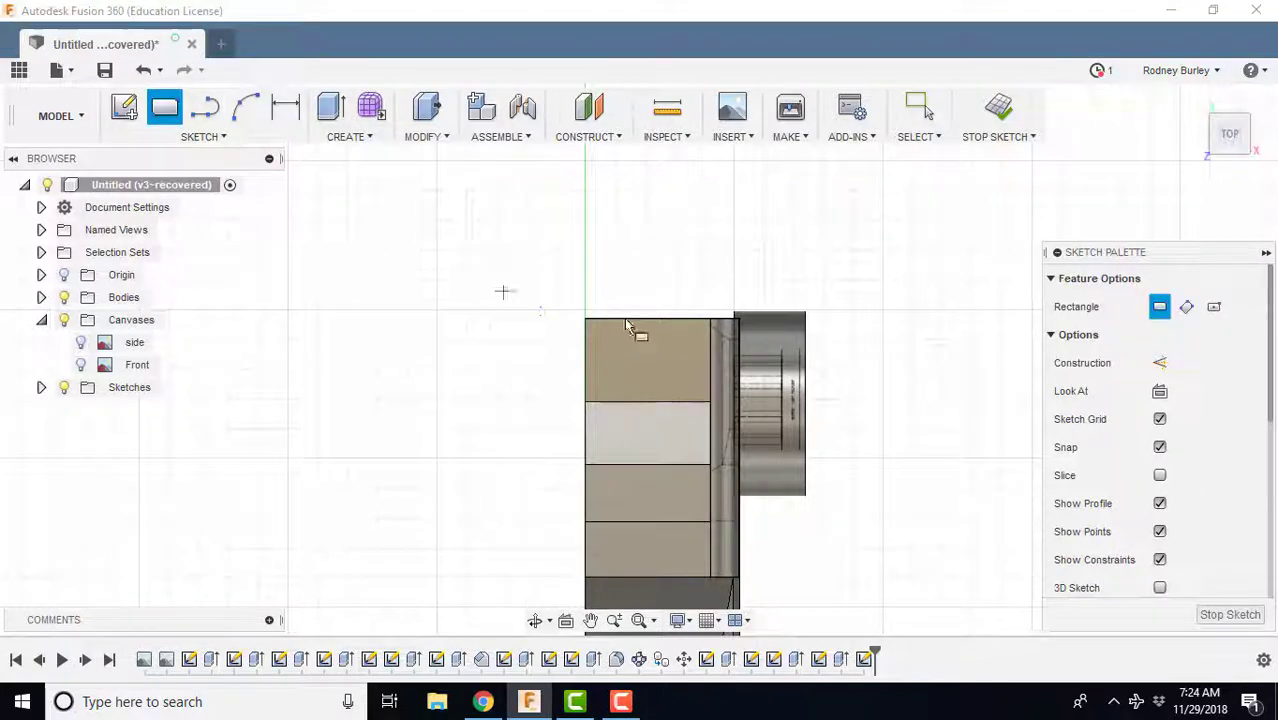
scroll(598, 332, "up", 6)
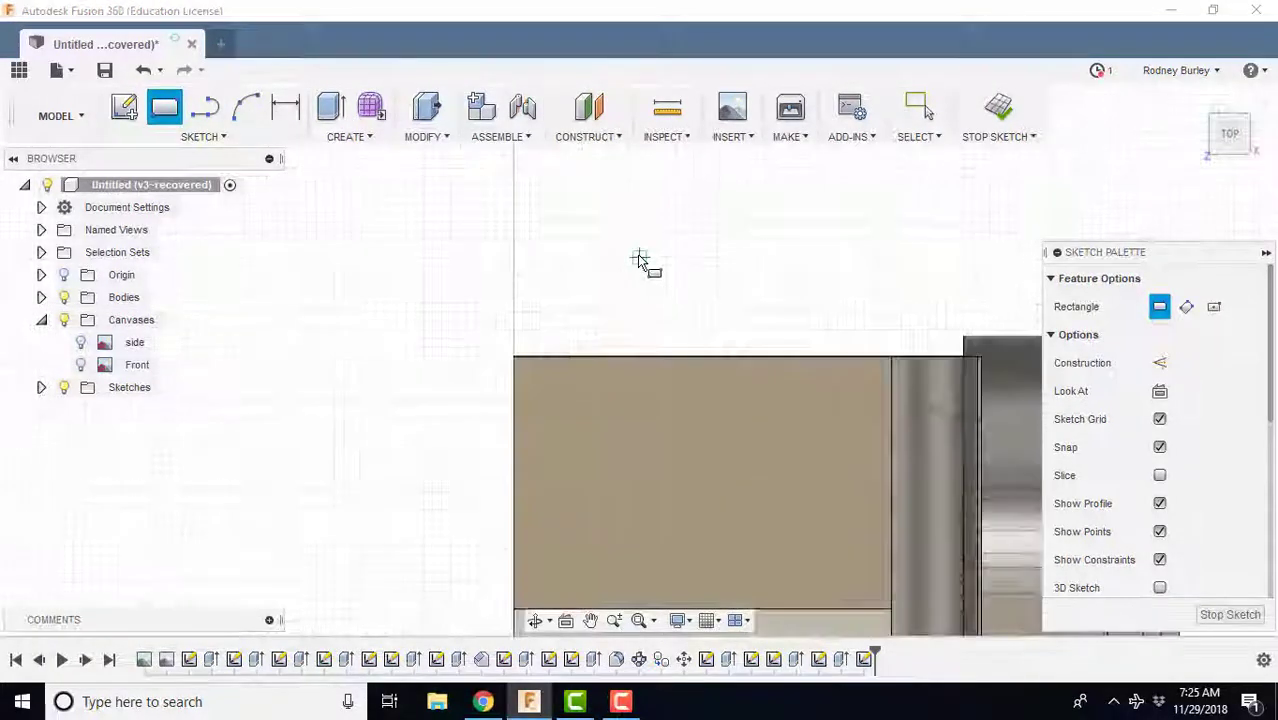
left_click(460, 400)
scroll(582, 425, "down", 2)
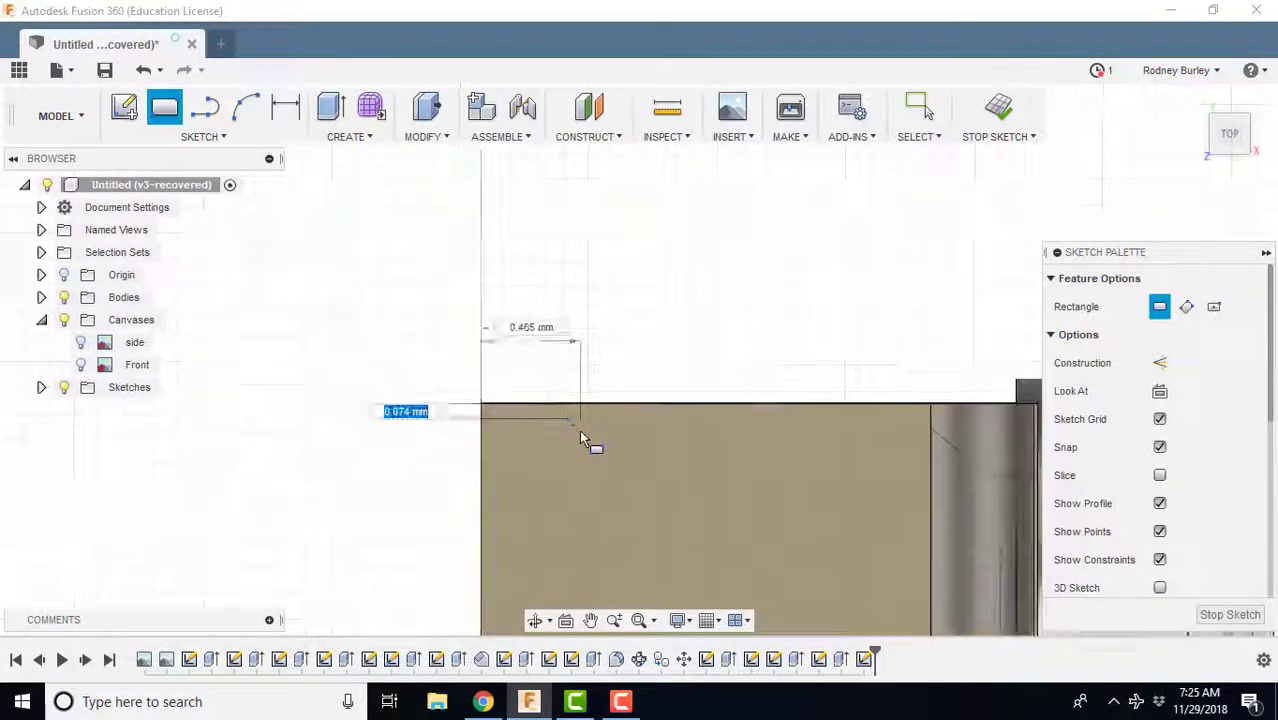
middle_click_drag(586, 432, 496, 149)
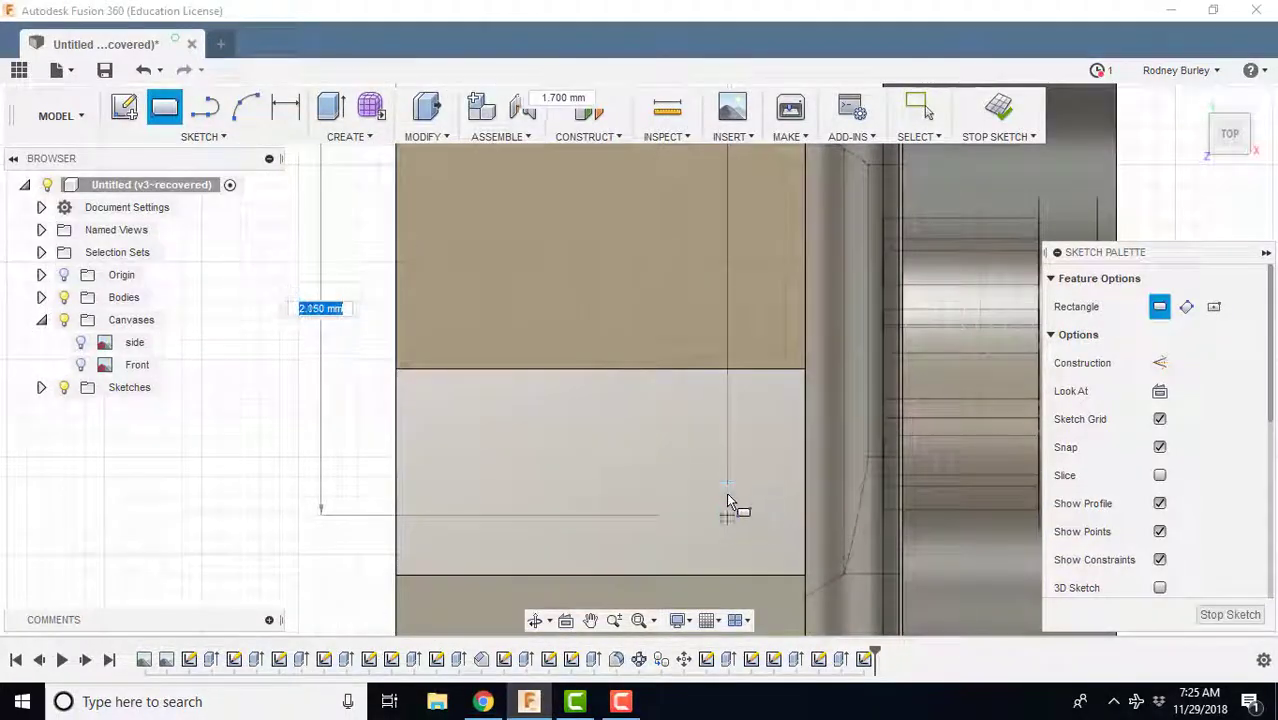
middle_click_drag(726, 506, 644, 228)
mouse_move(733, 386)
middle_mouse_down("shift")
mouse_move(551, 288)
mouse_move(507, 305)
mouse_move(551, 249)
middle_mouse_up("shift")
left_click(542, 243)
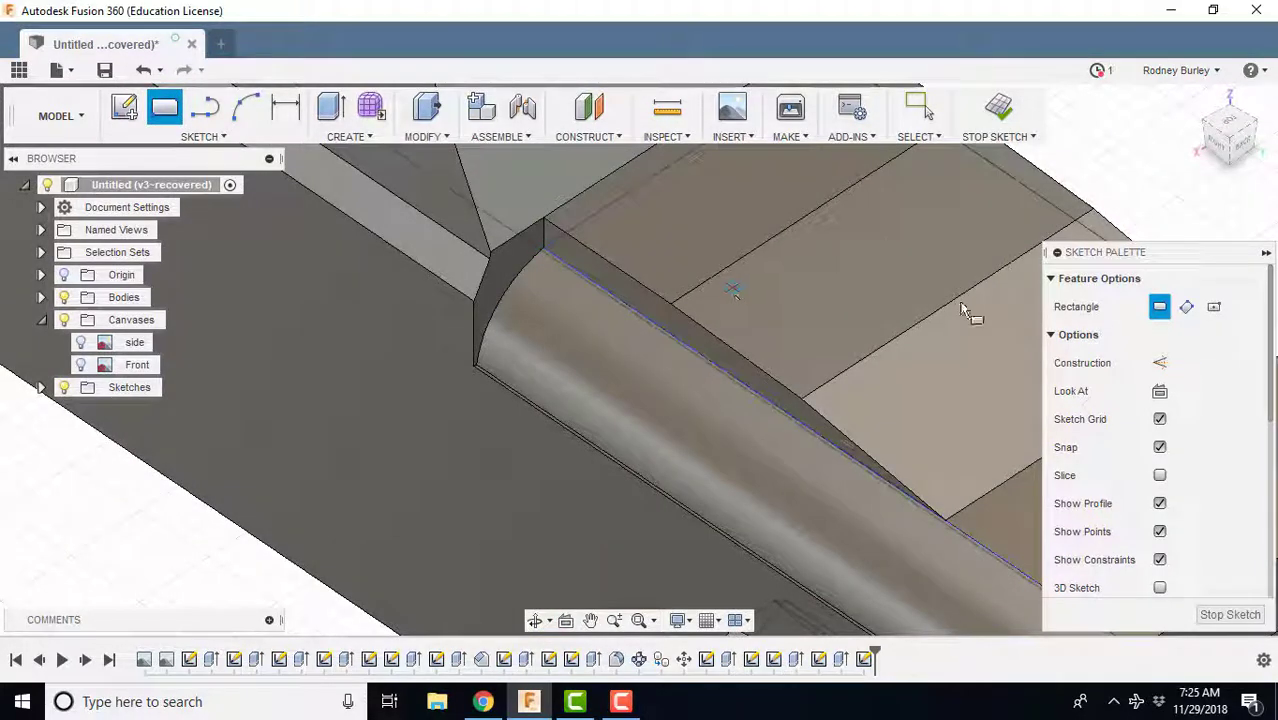
- Extrude both hood rectangle profiles upward 0.40 mm as a cut, removing the sloped material above the sketch plane
scroll(750, 306, "down", 3)
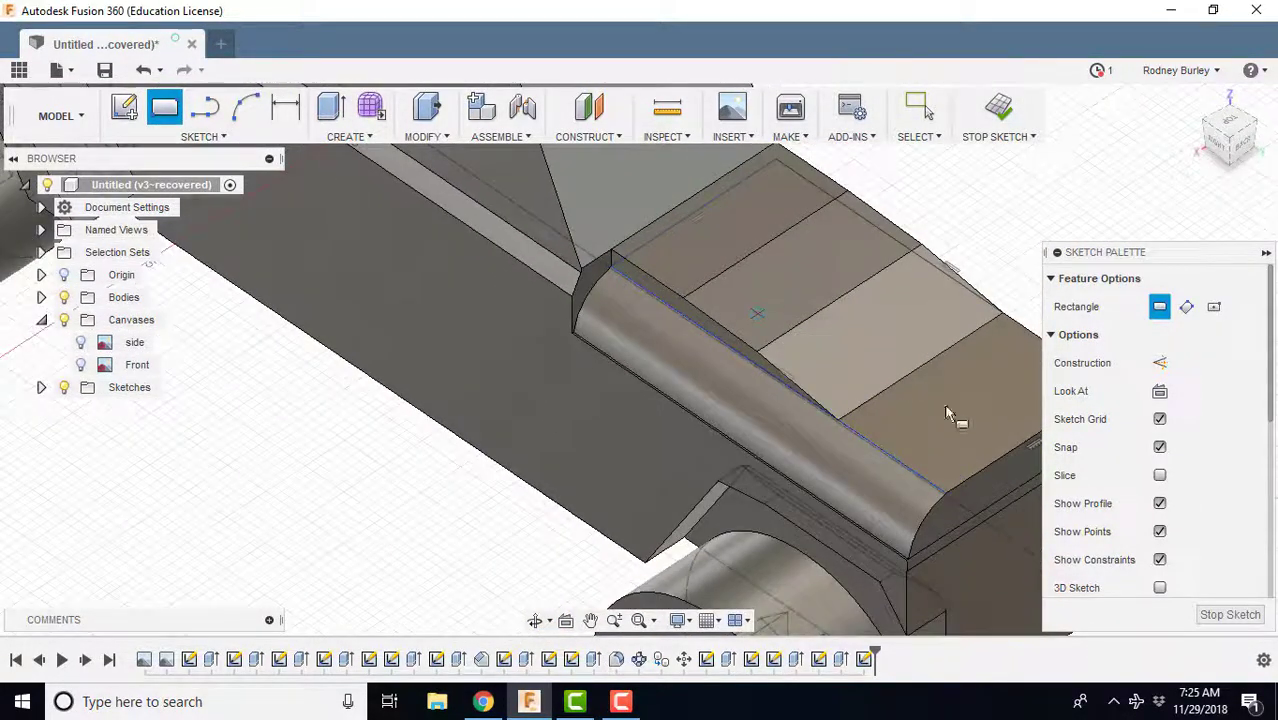
right_click(966, 422)
left_click(1041, 394)
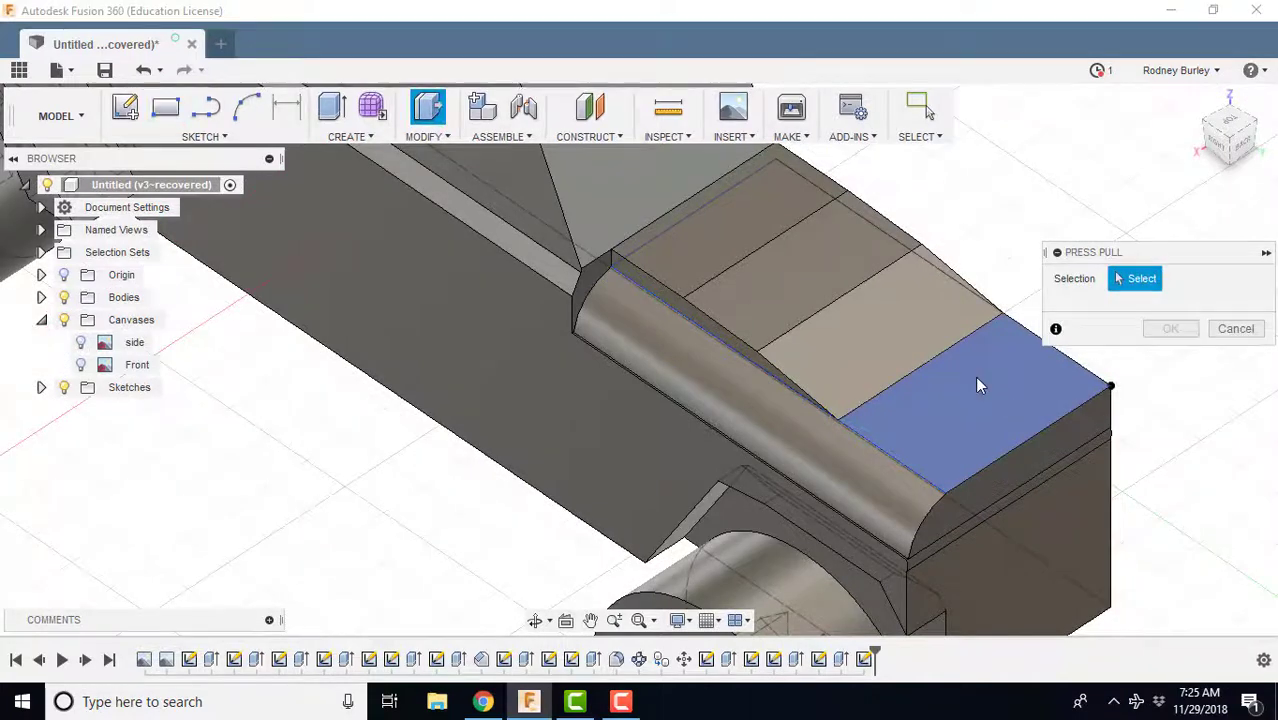
left_click(970, 380)
mouse_move(972, 392)
left_mouse_down()
mouse_move(973, 356)
mouse_move(973, 382)
left_mouse_up()
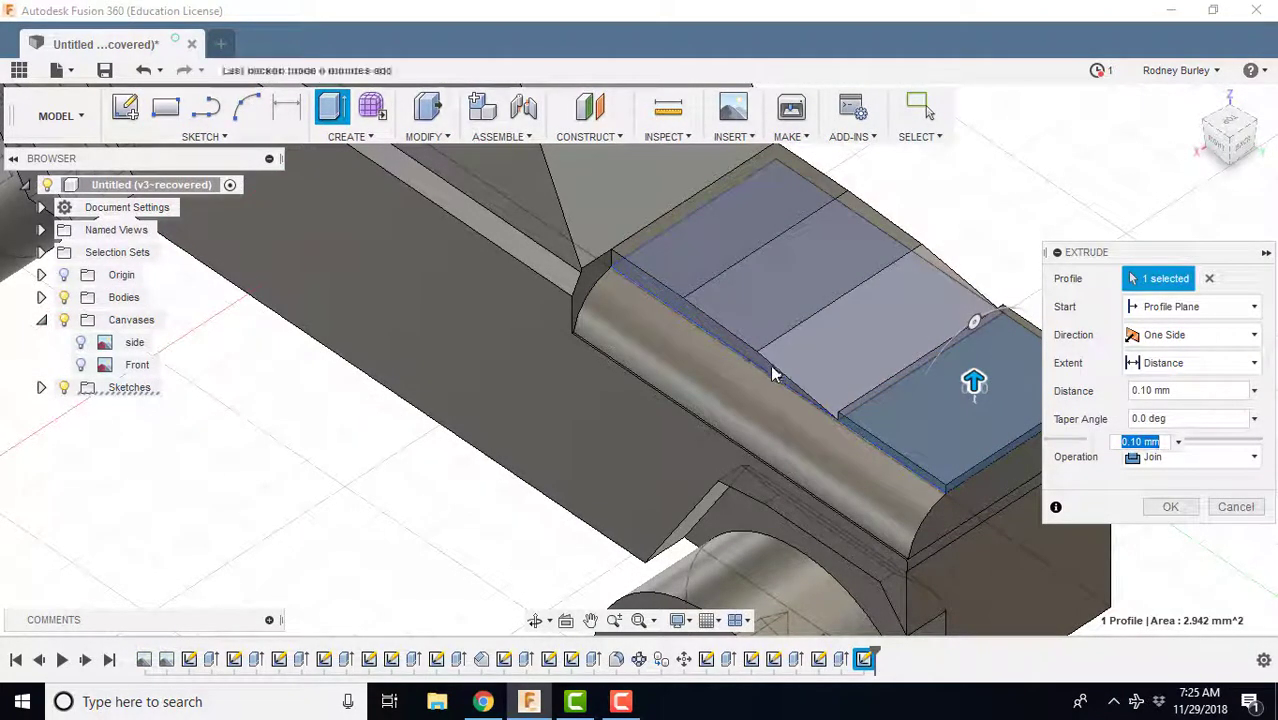
left_click(772, 362)
left_click_drag(806, 268, 807, 248)
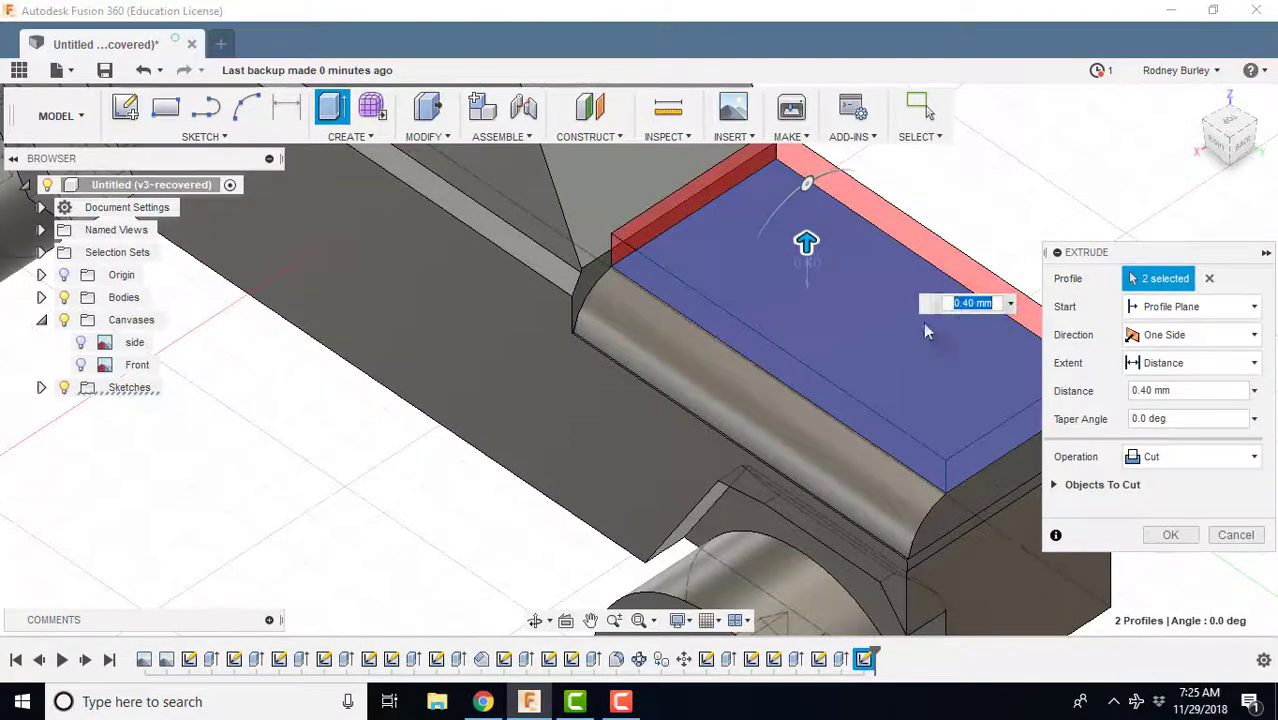
scroll(962, 392, "down", 1)
middle_click_drag(886, 387, 890, 360, "shift")
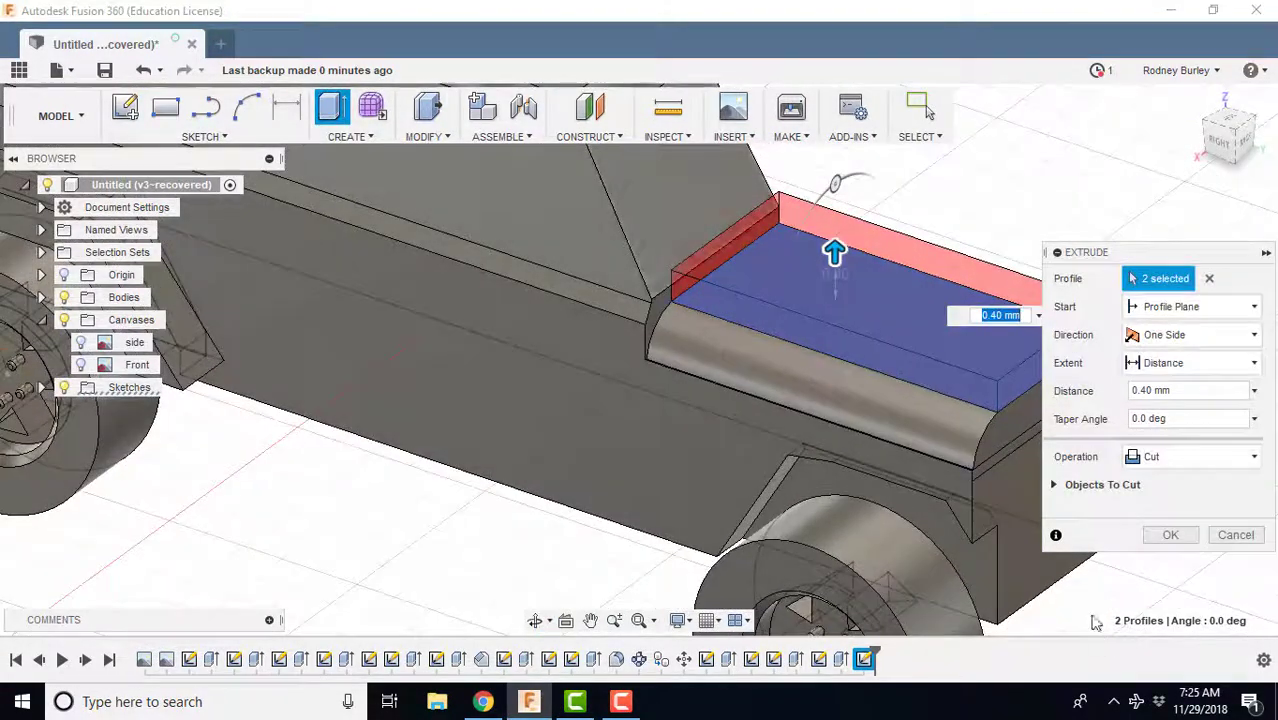
left_click(1165, 534)
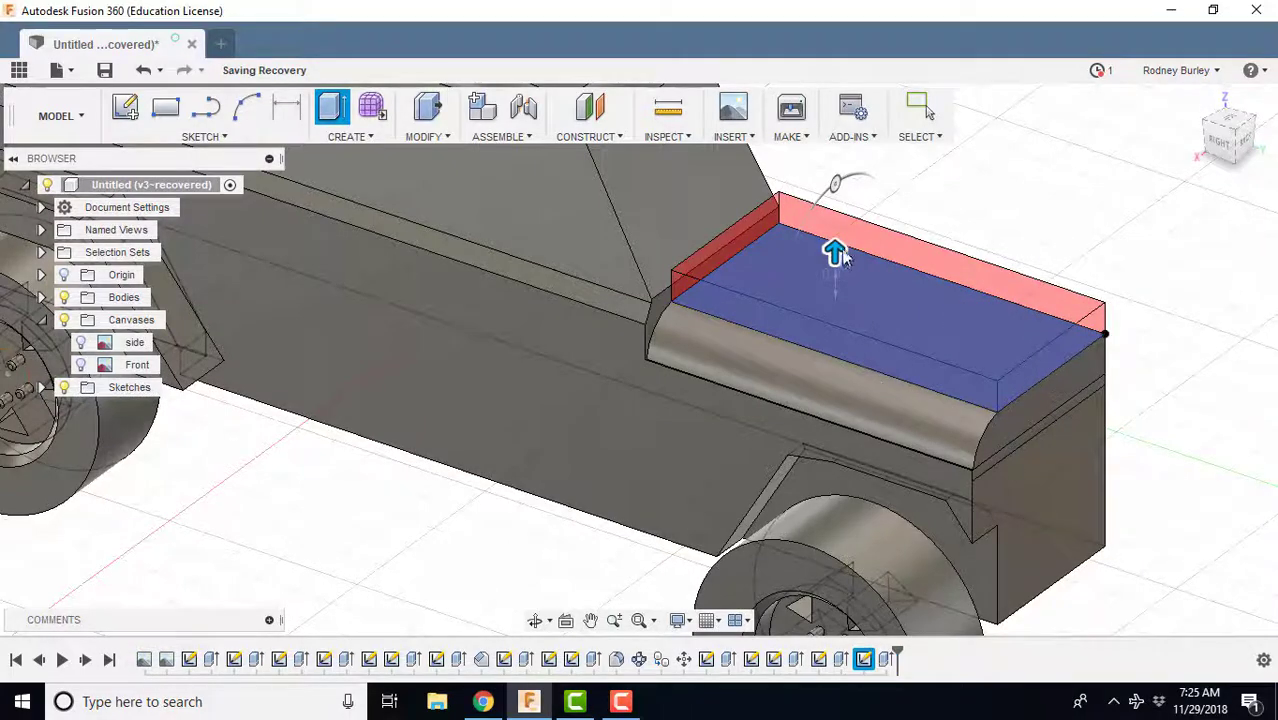
- Start a sketch on the flat top face of the hood
middle_click_drag(834, 254, 815, 333, "shift")
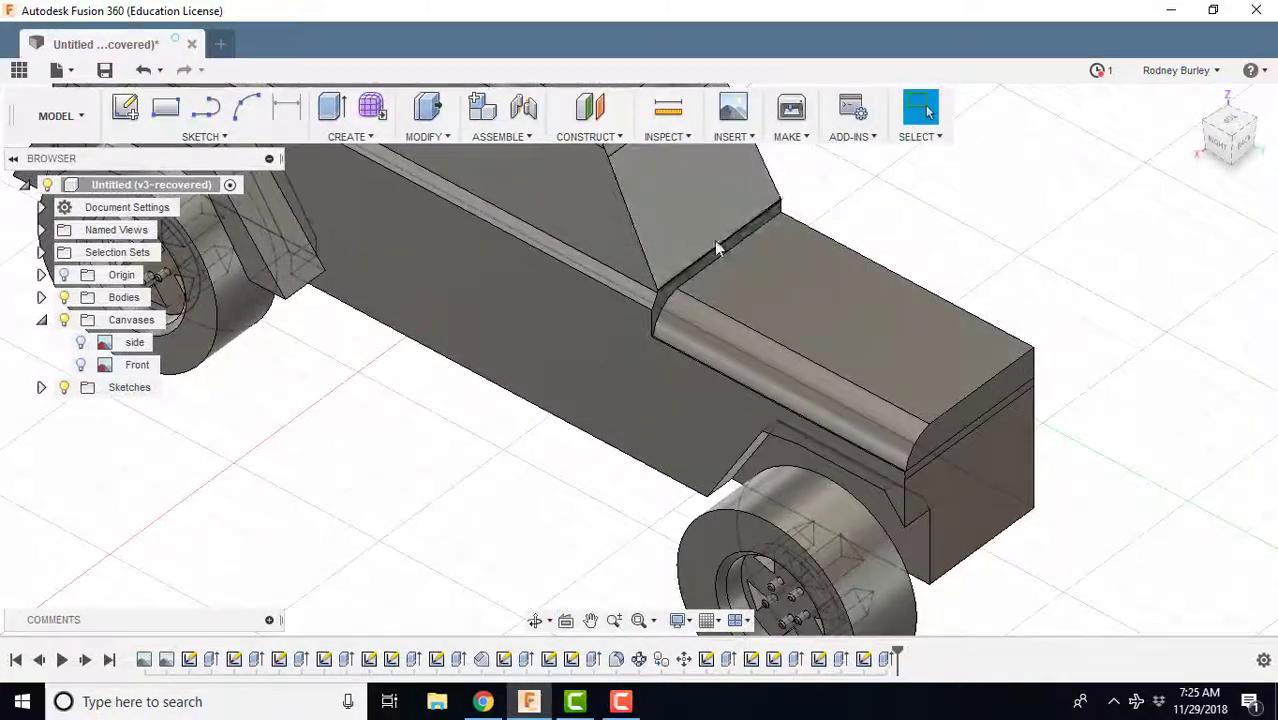
middle_click_drag(742, 348, 571, 308)
left_click(126, 107)
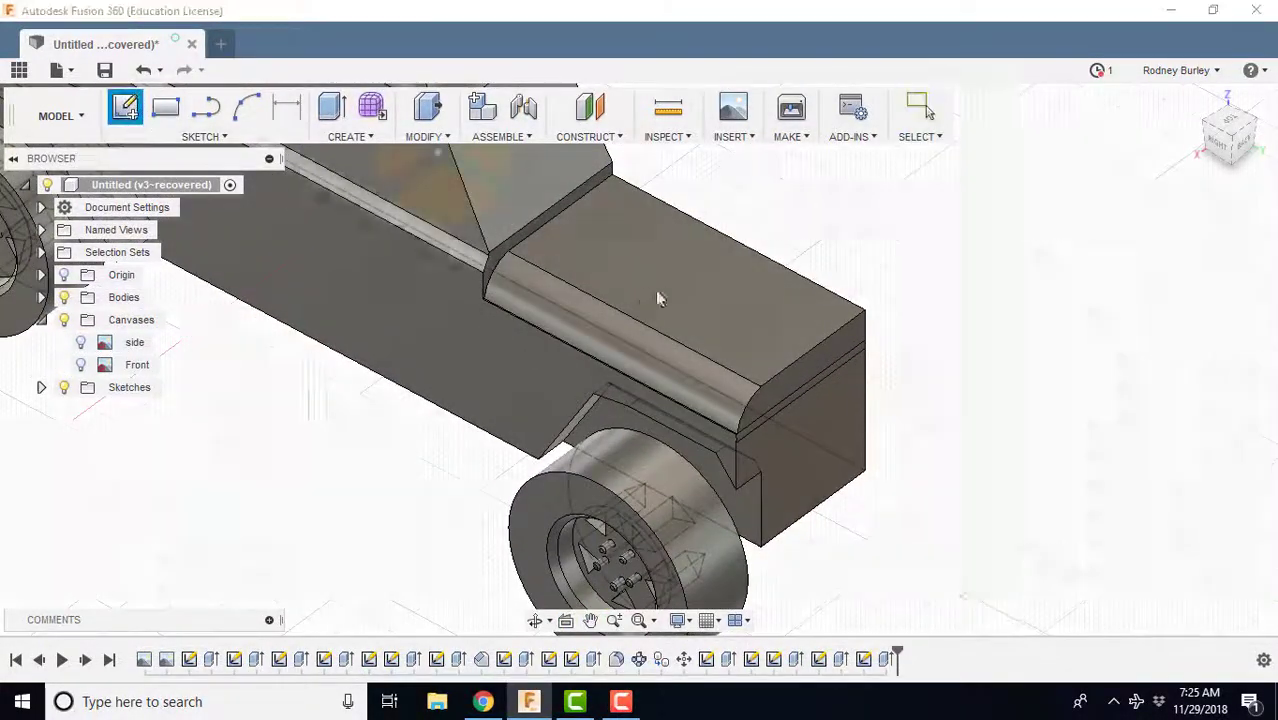
left_click(756, 335)
mouse_move(582, 371)
middle_mouse_down("shift")
mouse_move(422, 262)
mouse_move(440, 268)
middle_mouse_up("shift")
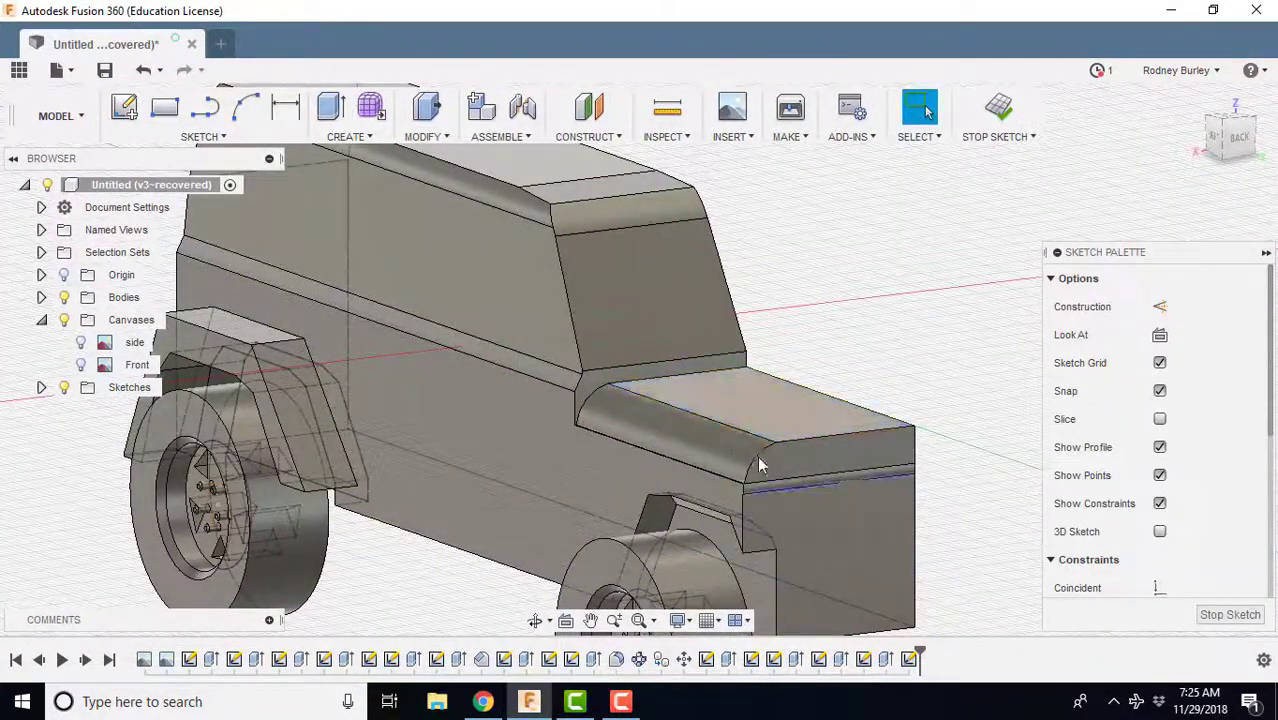
middle_click_drag(744, 456, 556, 285, "shift")
- Draw a rectangle about 4.35 by 2.10 mm over the hood top, from the front centreline corner to the rounded edge's rear end
left_click(148, 107)
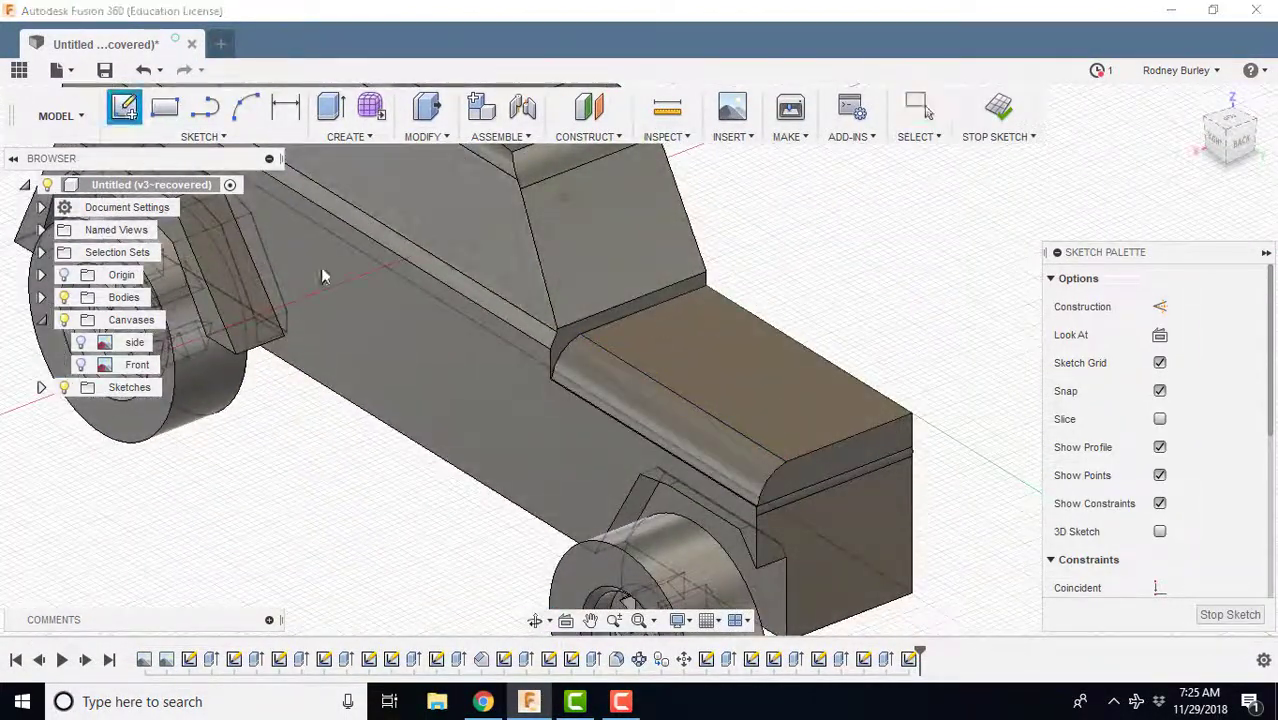
left_click(165, 107)
scroll(905, 415, "up", 5)
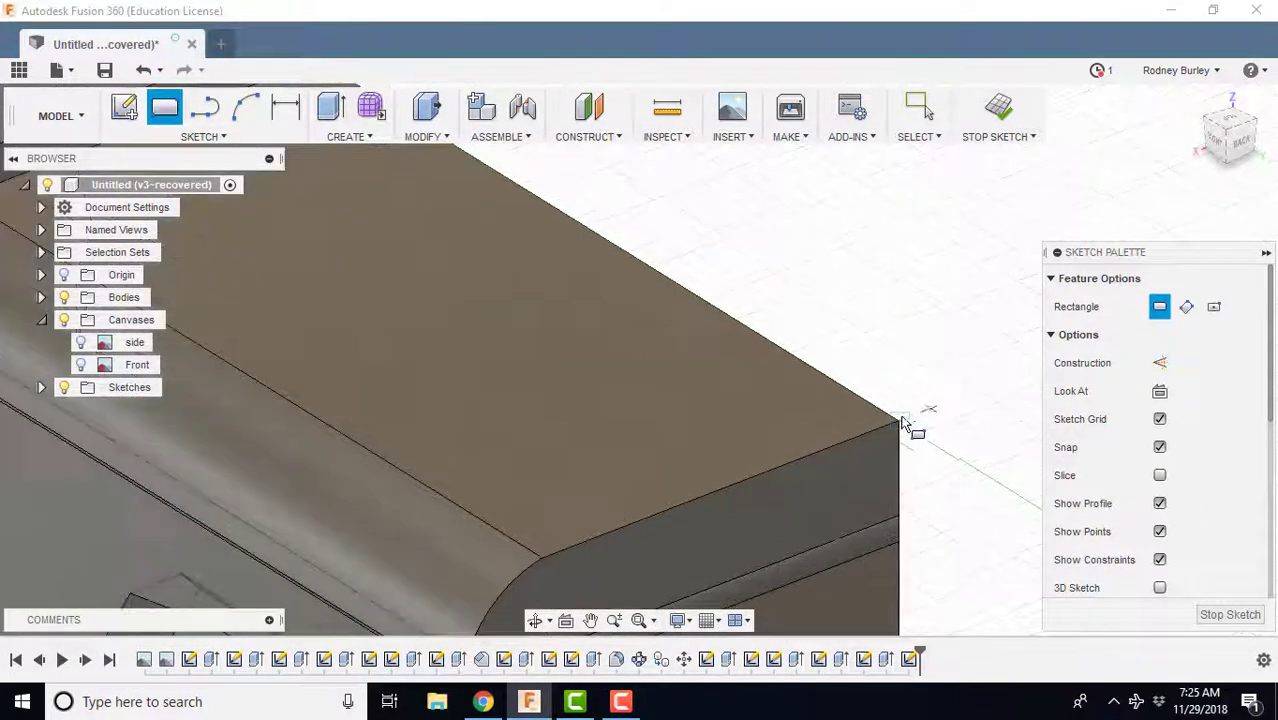
left_click(900, 421)
middle_click_drag(450, 318, 740, 478)
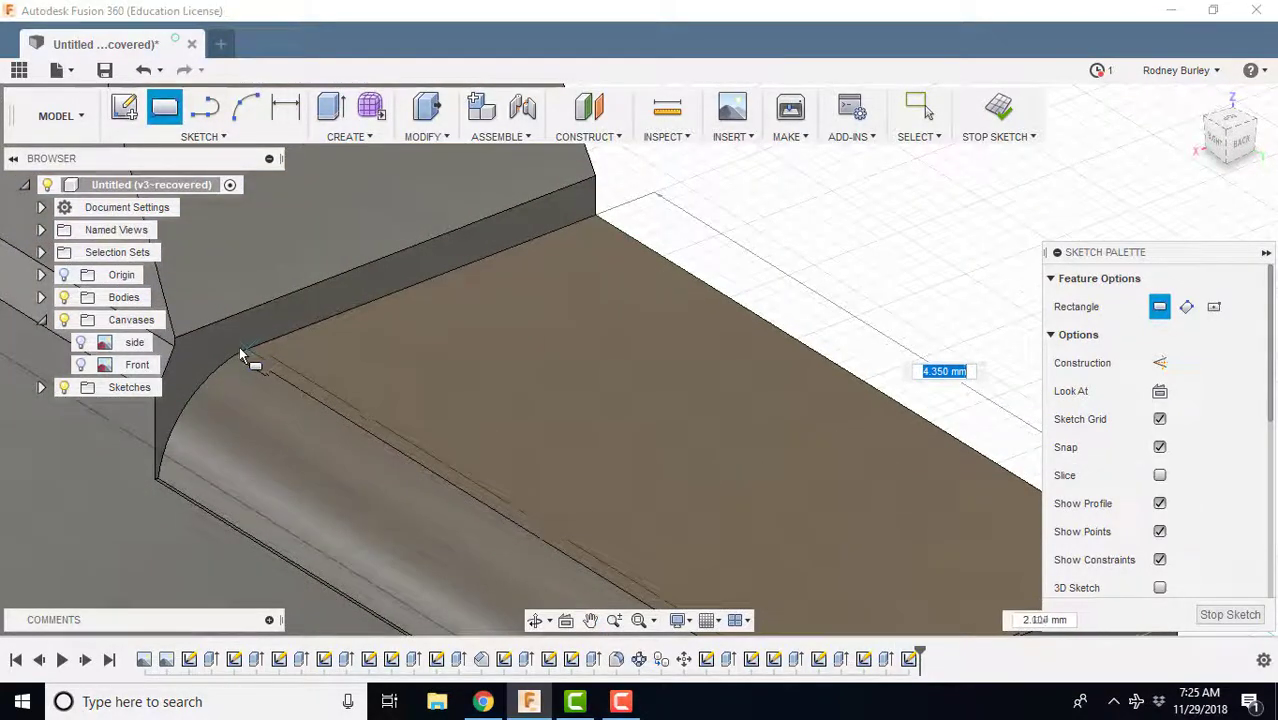
left_click(240, 350)
scroll(444, 372, "down", 2)
- Extrude the hood-top rectangle upward 0.20 mm and join it to the body
right_click(588, 418)
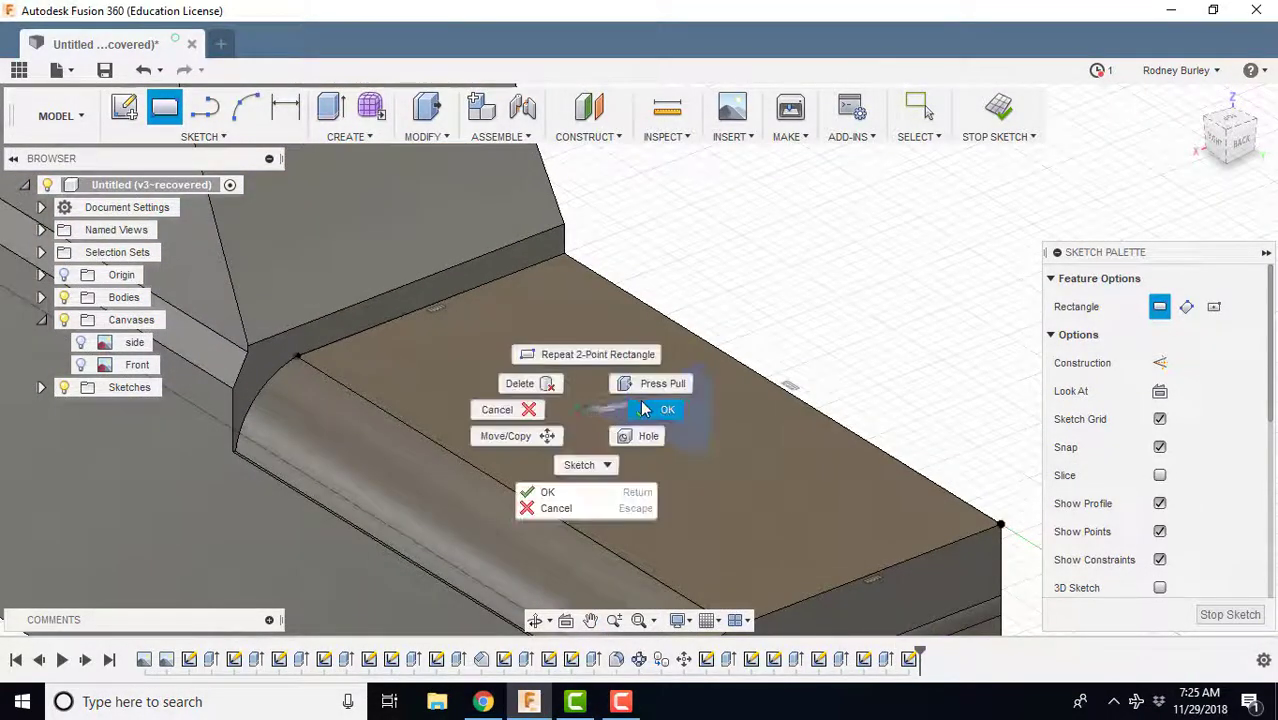
left_click(660, 380)
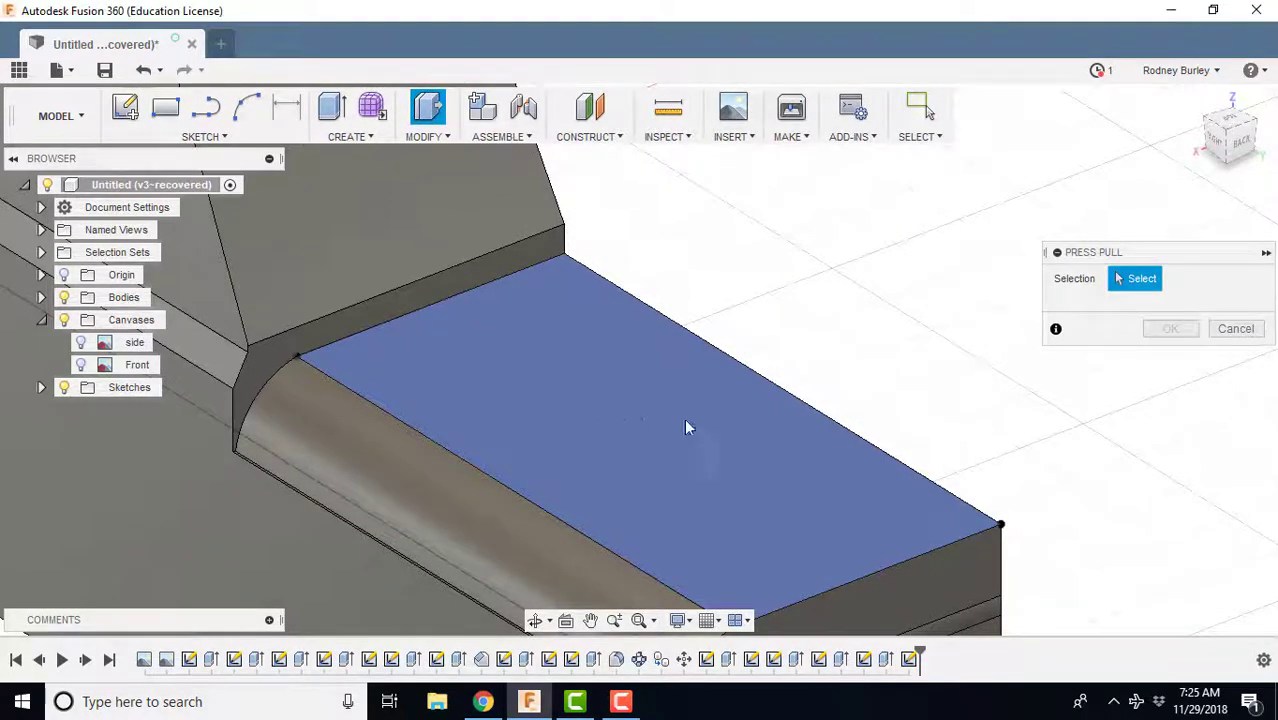
scroll(560, 405, "down", 3)
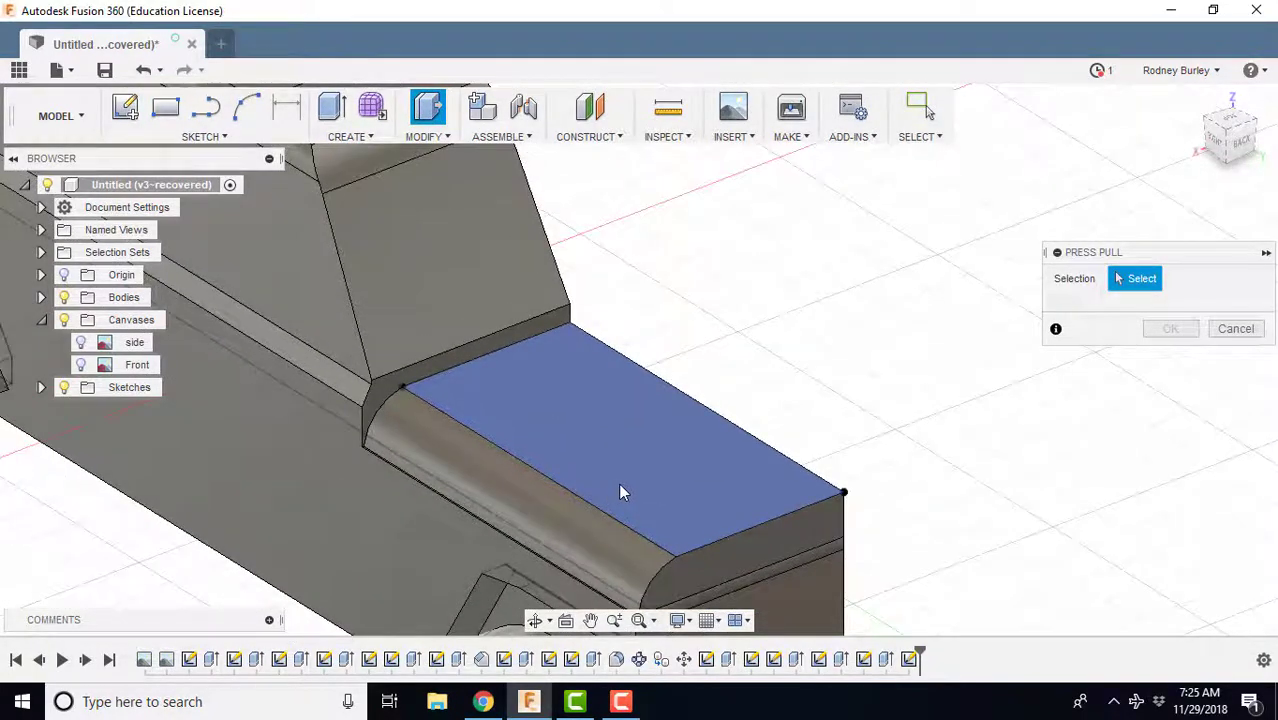
left_click(685, 471)
left_click_drag(622, 423, 614, 404)
scroll(400, 370, "up", 3)
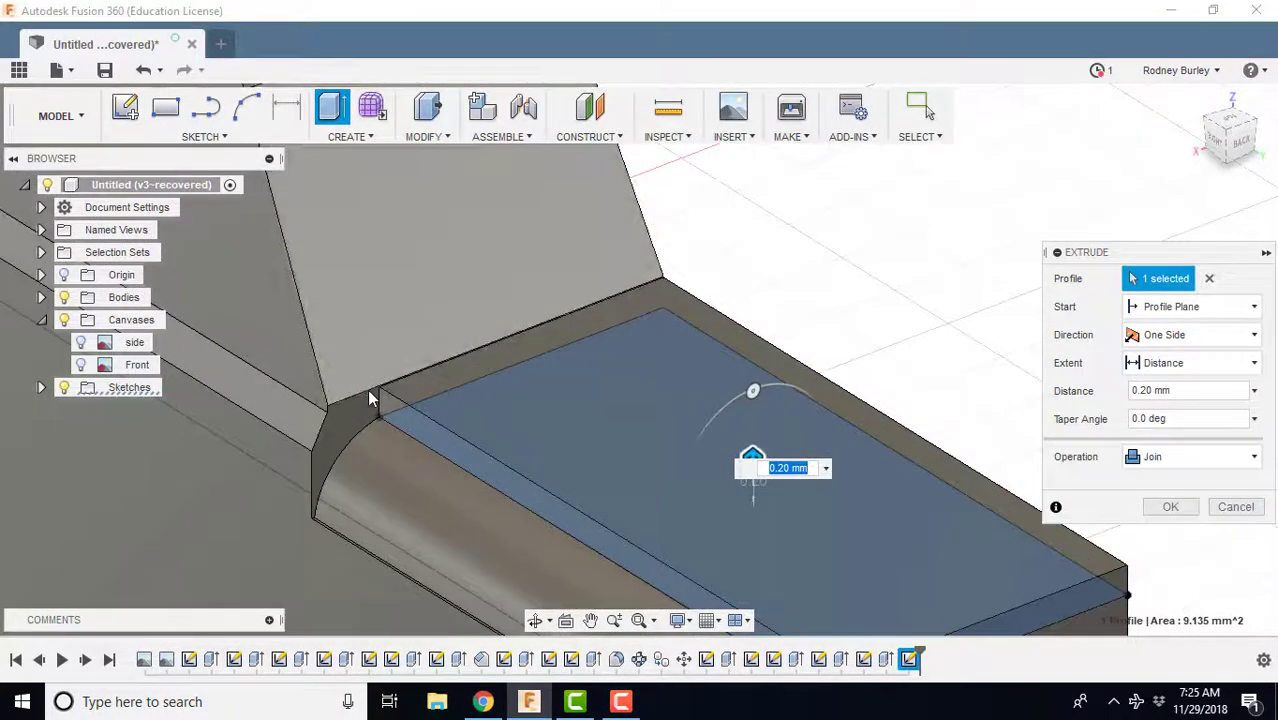
scroll(757, 447, "up", 1)
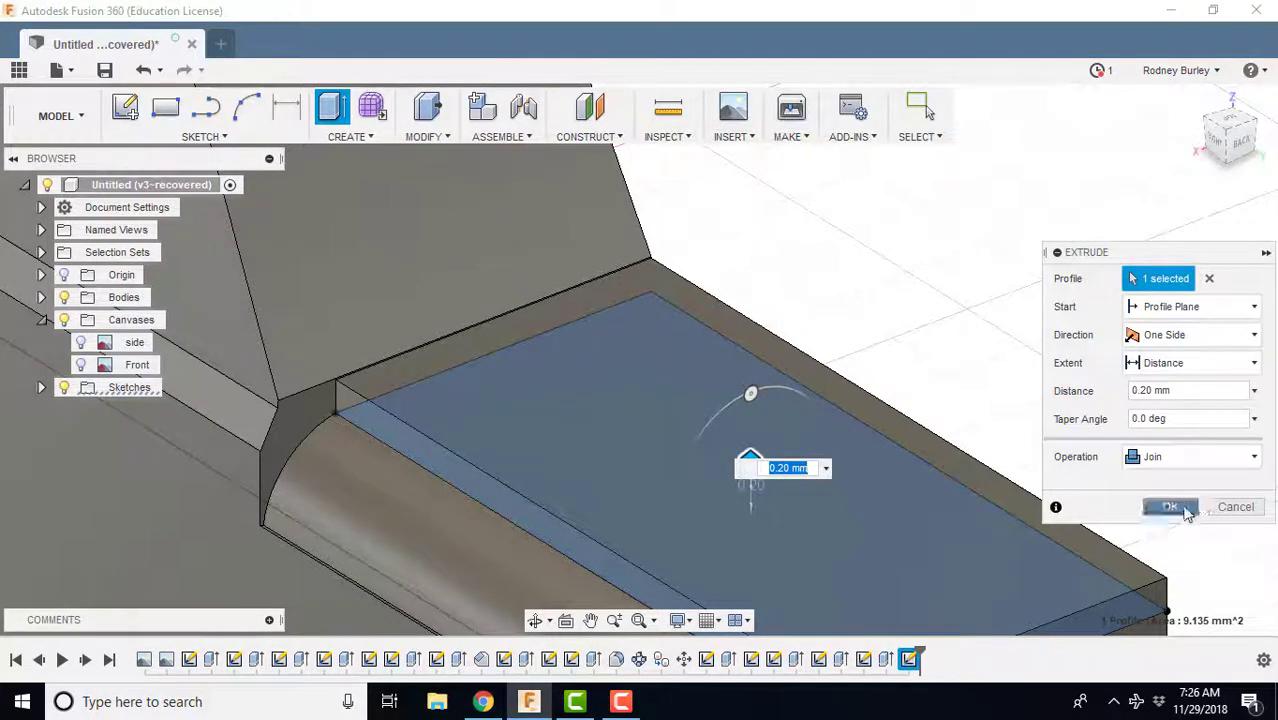
left_click(1170, 507)
- Measure the height of the raised hood block at its front outer corner
middle_click_drag(904, 525, 797, 376, "shift")
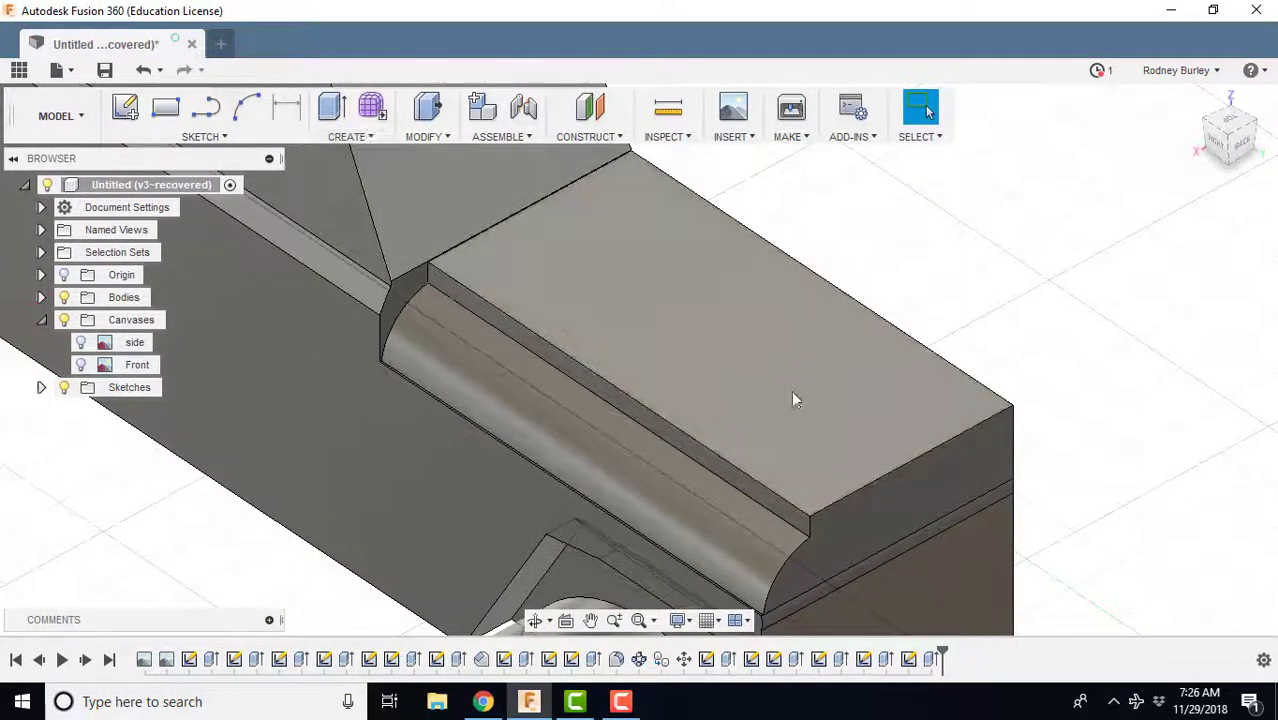
left_click(667, 110)
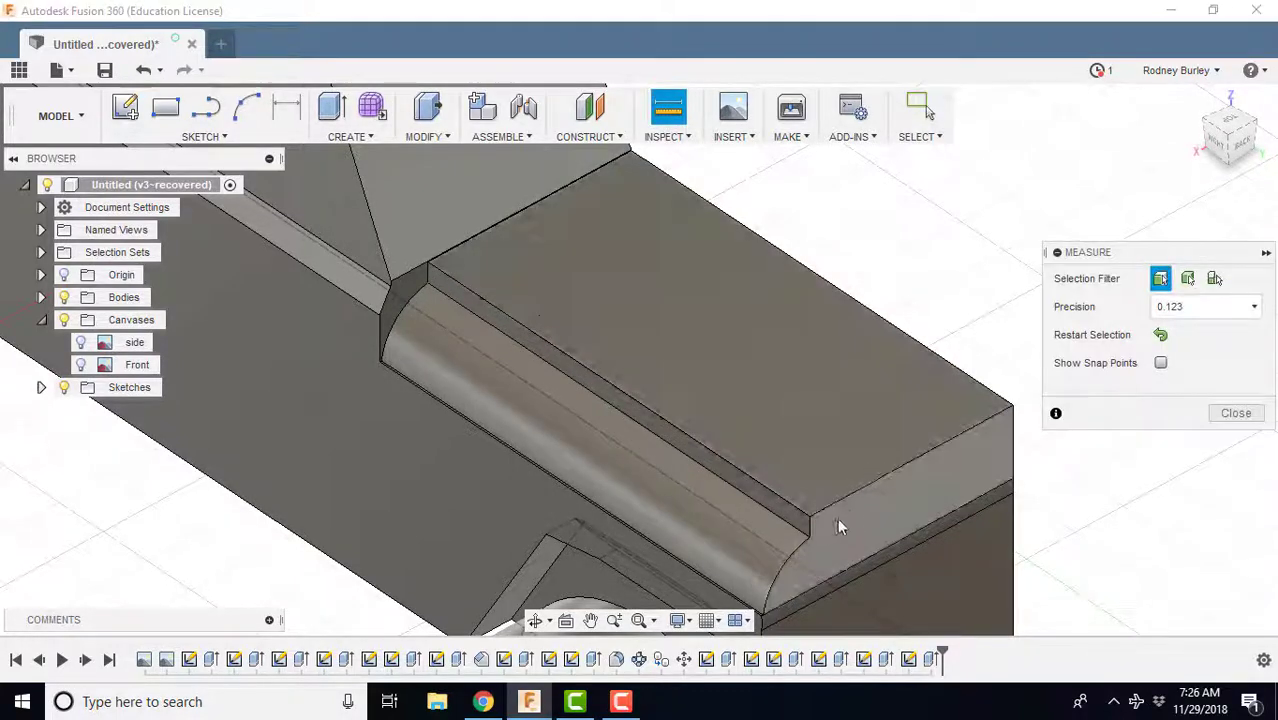
scroll(824, 530, "up", 3)
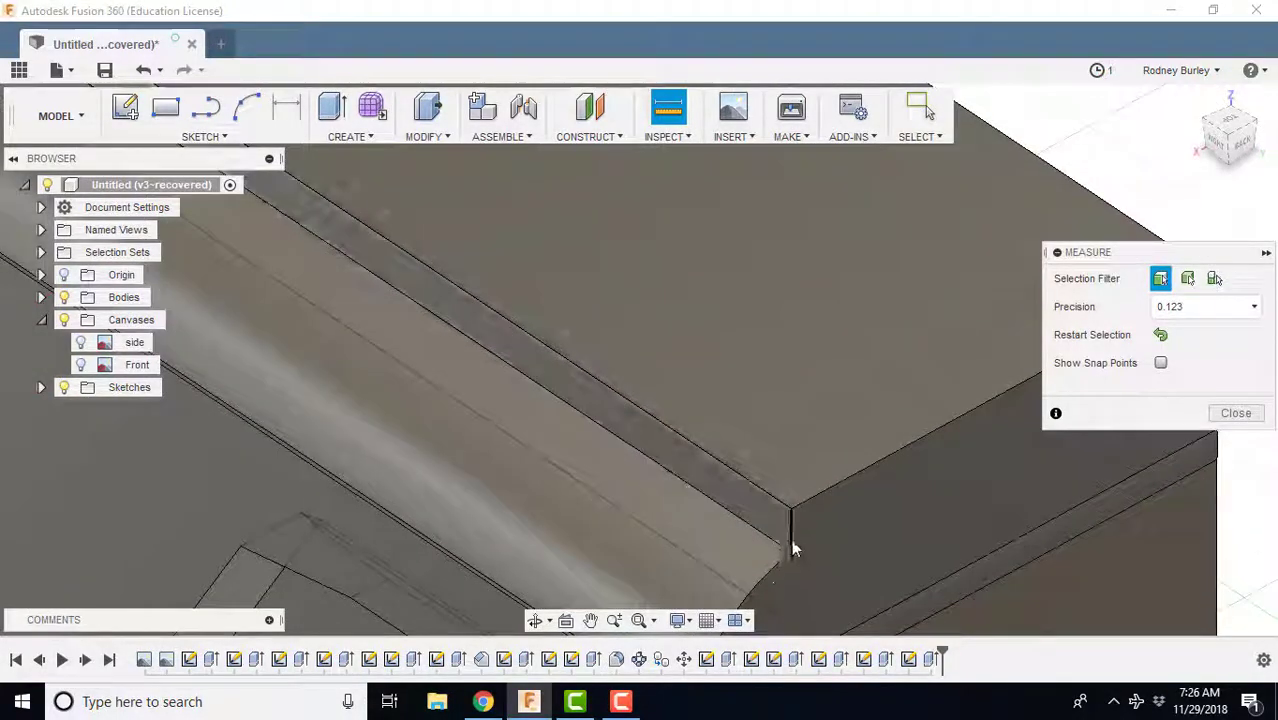
left_click(790, 546)
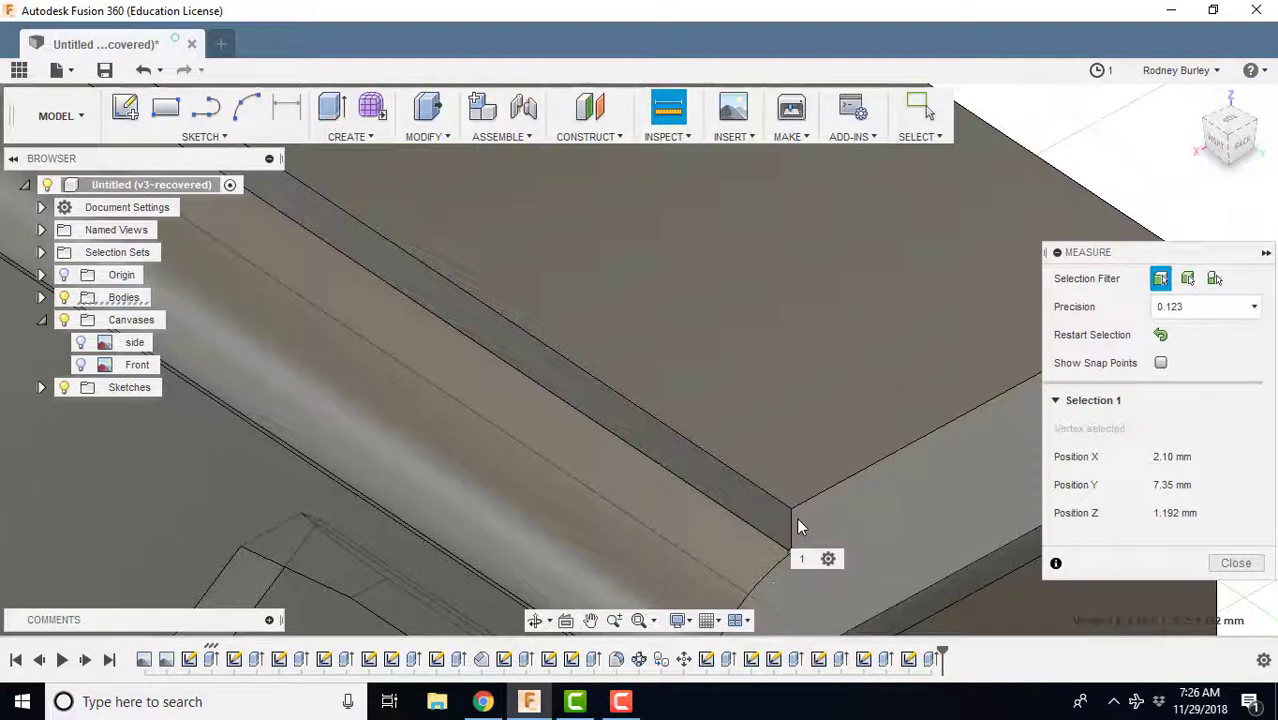
left_click(795, 512)
scroll(881, 501, "up", 3)
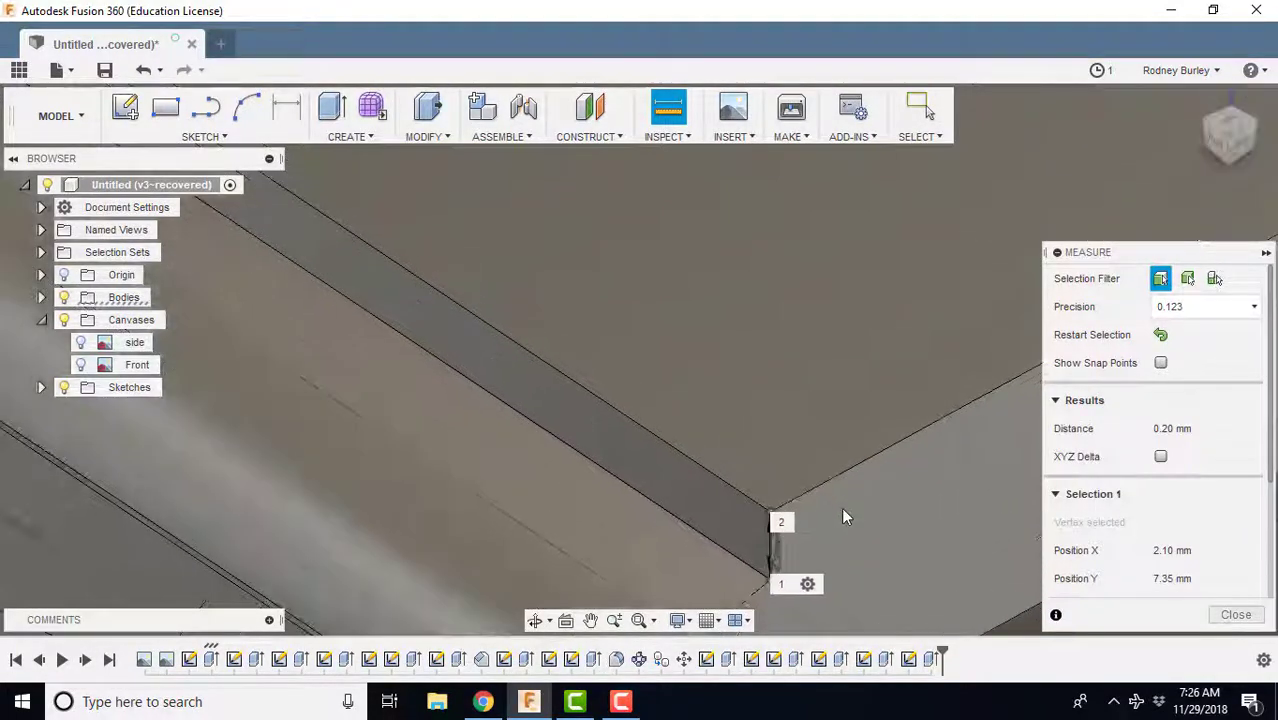
middle_click_drag(839, 490, 880, 430)
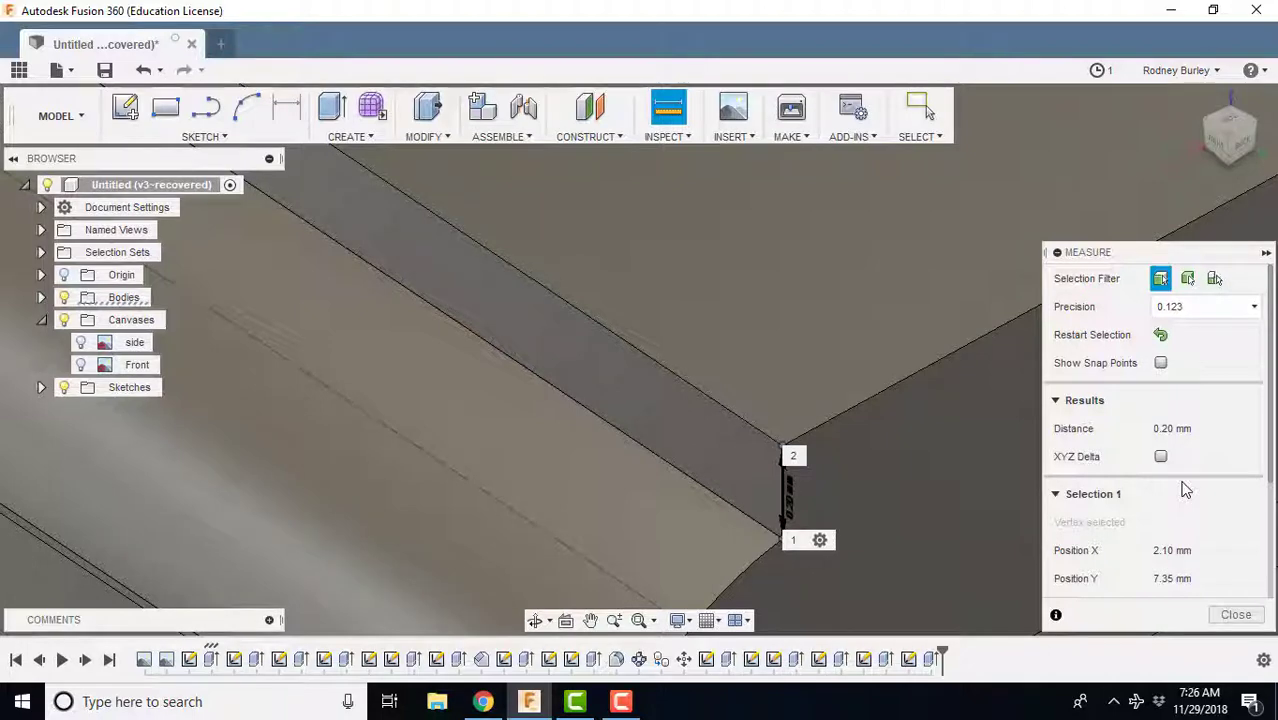
scroll(877, 368, "down", 4)
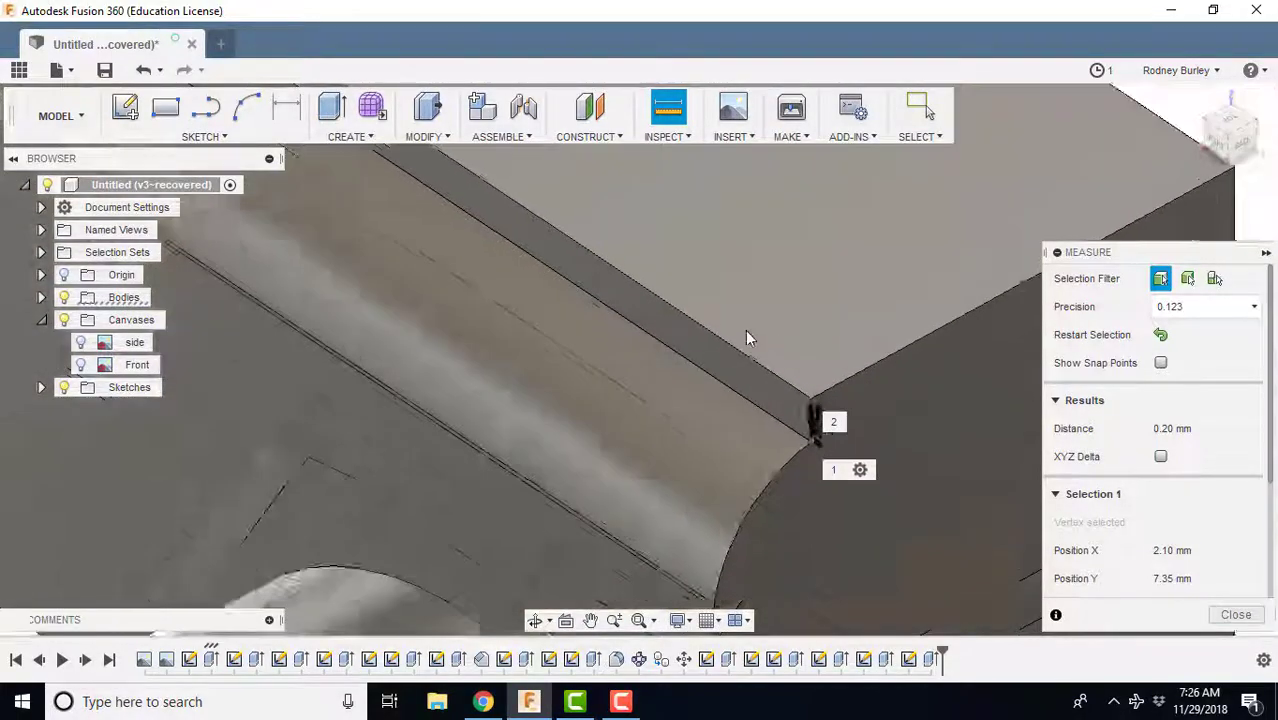
middle_click_drag(745, 329, 735, 329)
middle_click_drag(797, 412, 338, 300, "shift")
left_click(322, 255)
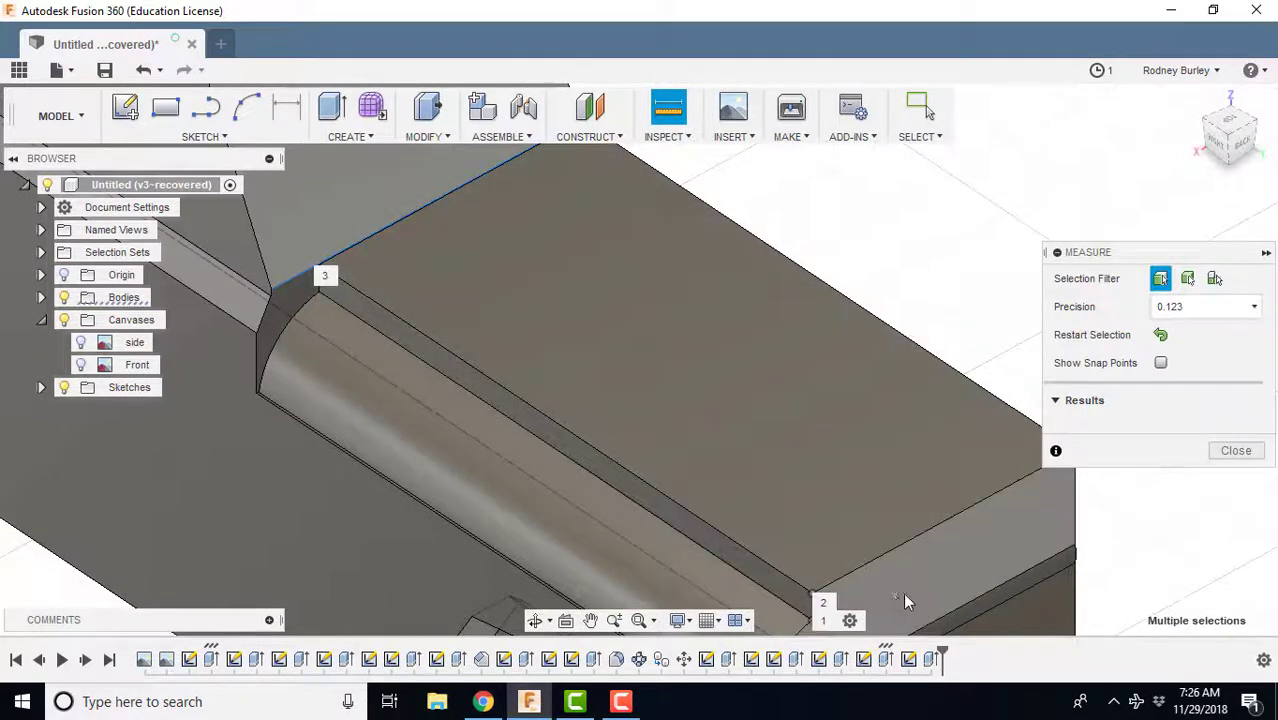
scroll(942, 520, "down", 1)
key("Escape")
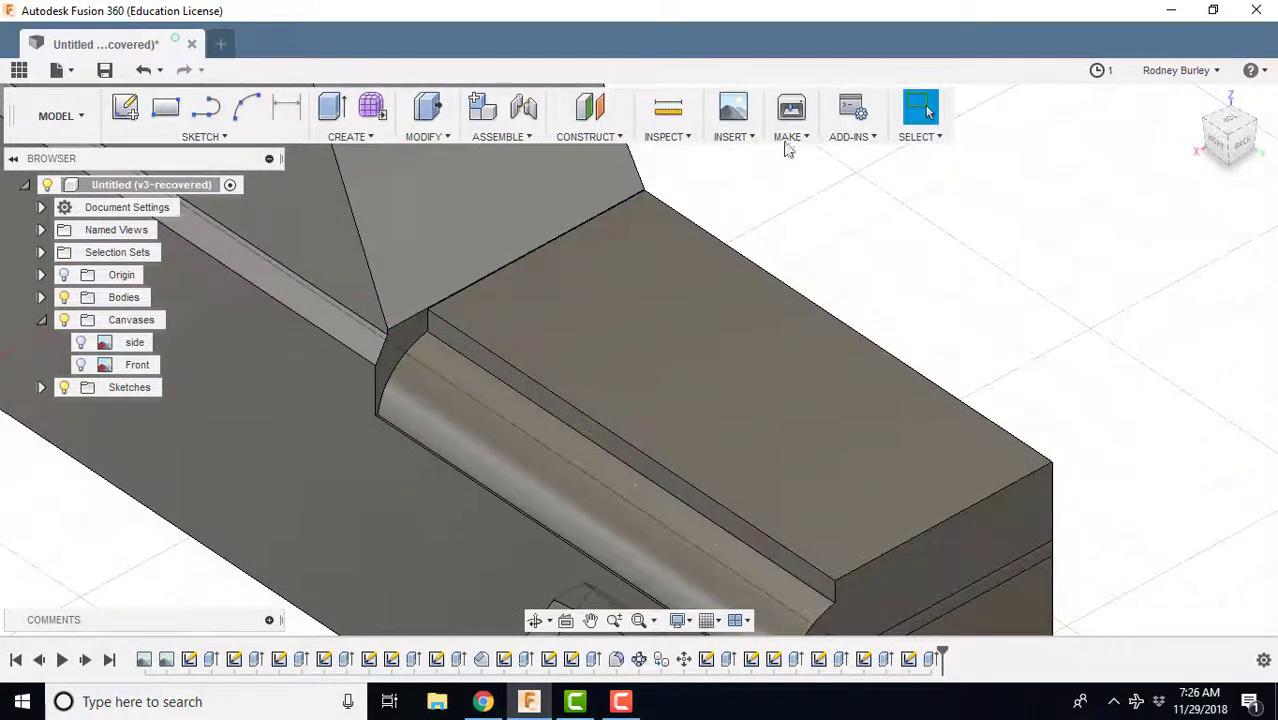
- Measure the length of the raised block's outer top edge from the front corner to the windshield
left_click(668, 107)
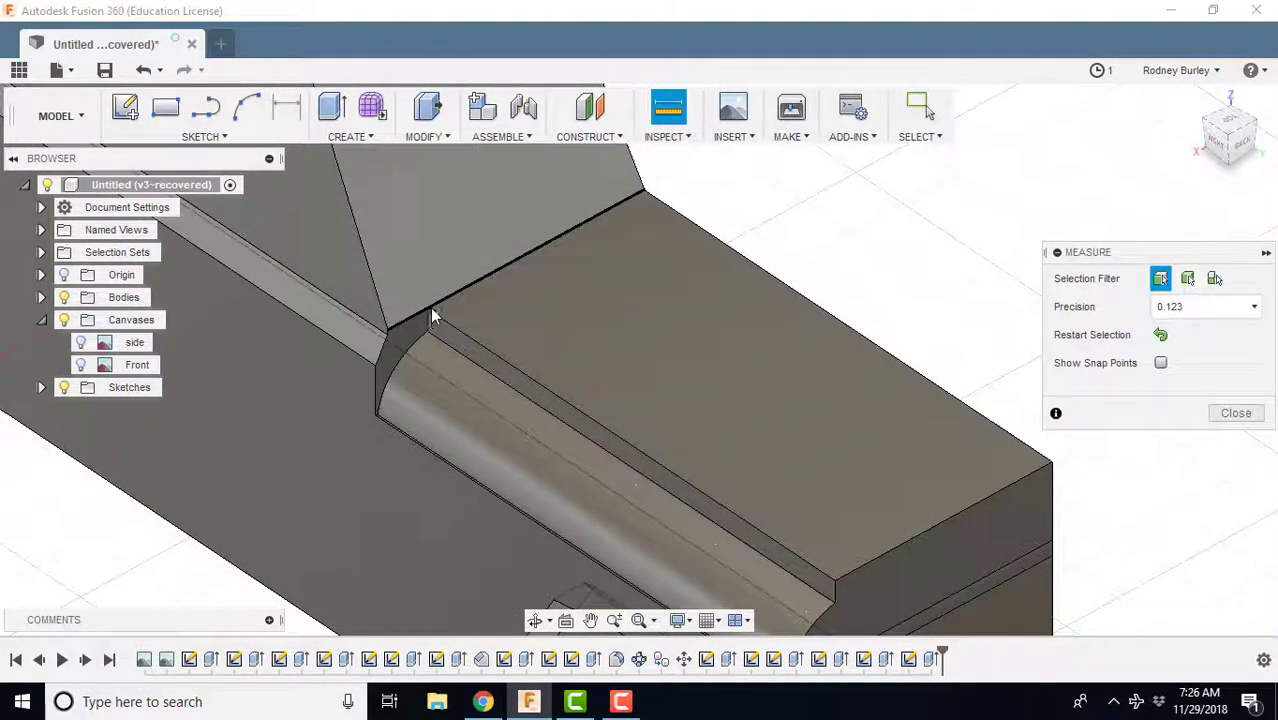
left_click(832, 577)
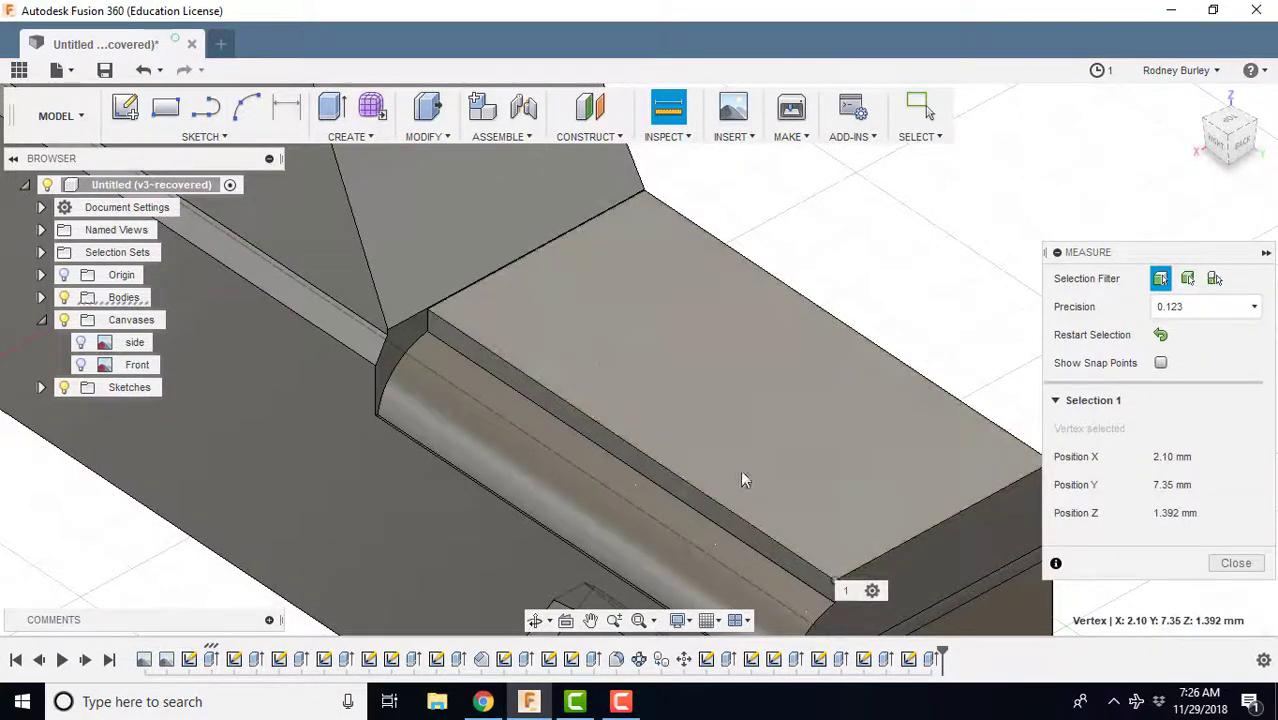
left_click(430, 311)
scroll(796, 507, "up", 3)
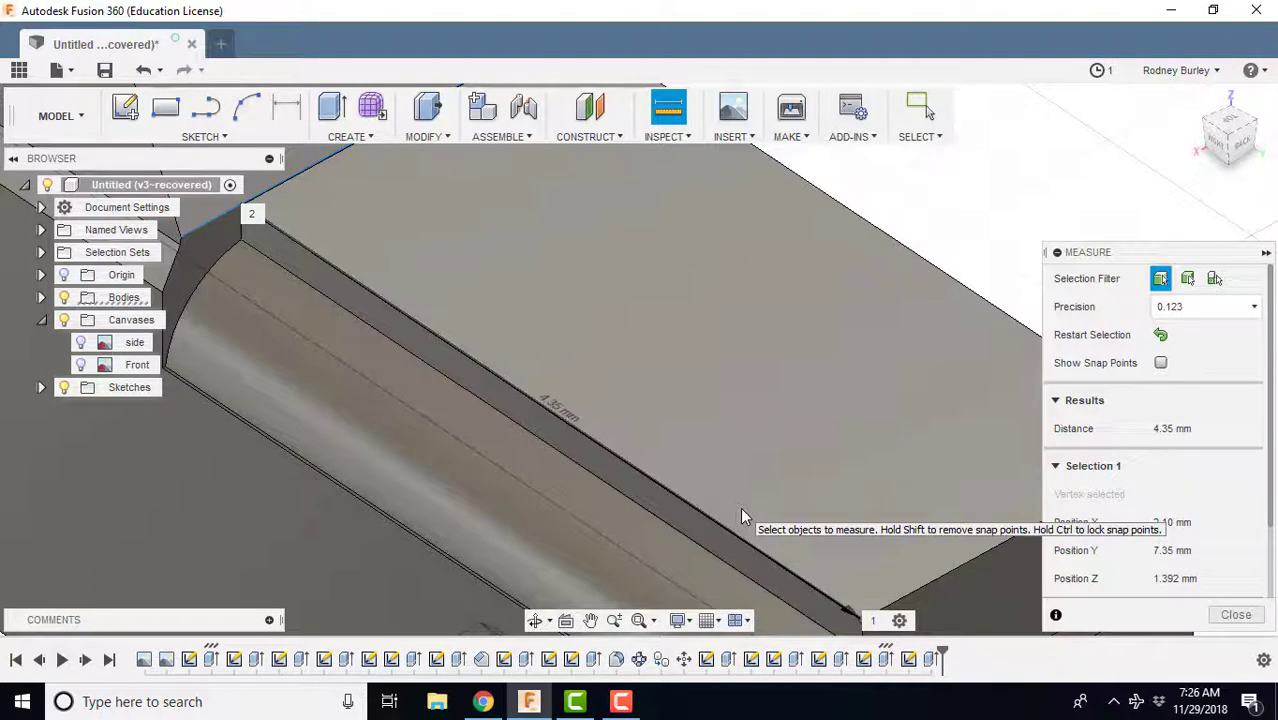
left_click(1251, 614)
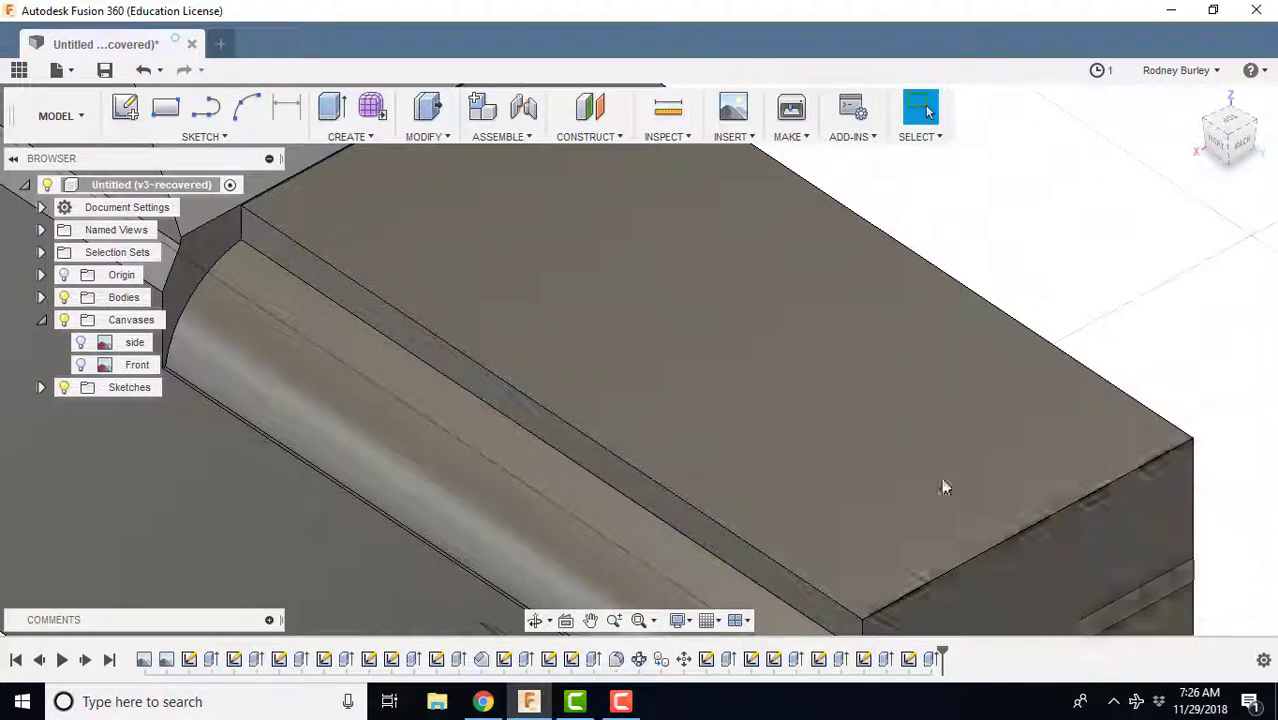
- Chamfer the raised block's front top edge with two distances, 4.35 mm back along the hood and 0.2 mm down the front
scroll(904, 446, "down", 2)
left_click(443, 139)
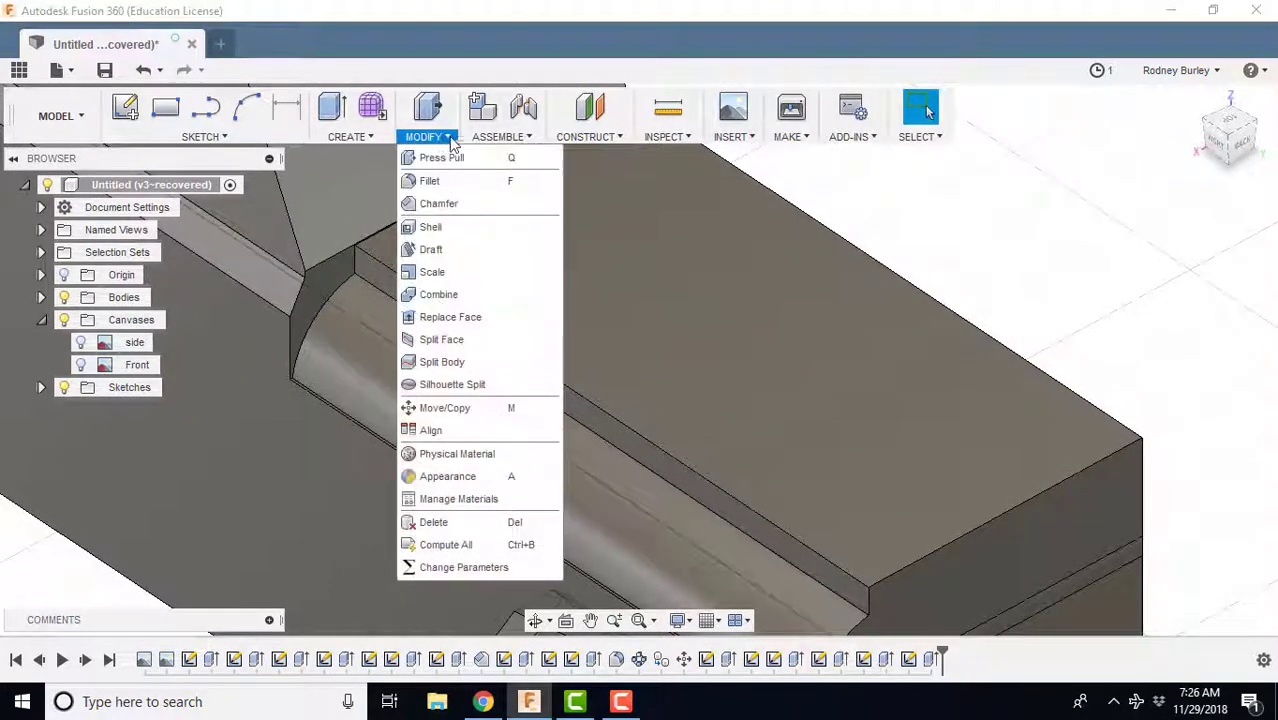
left_click(470, 211)
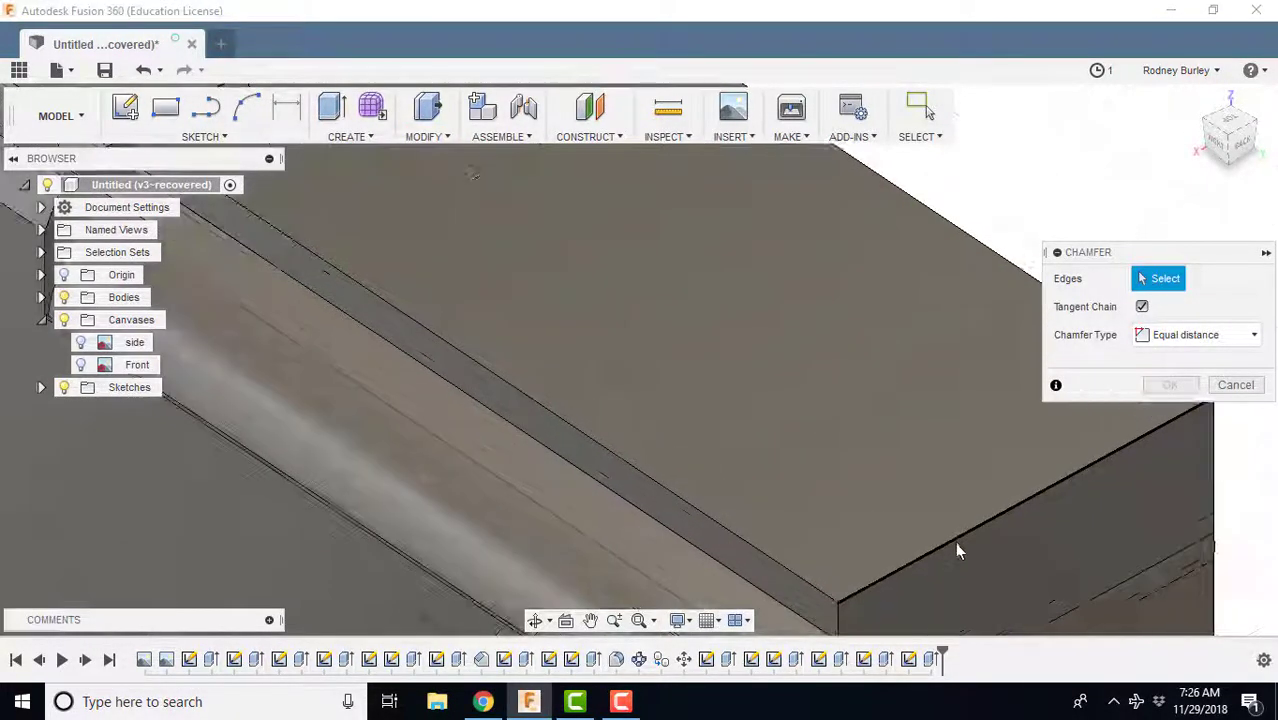
left_click(953, 546)
middle_click_drag(880, 462, 715, 382)
left_click(1226, 345)
left_click(1192, 383)
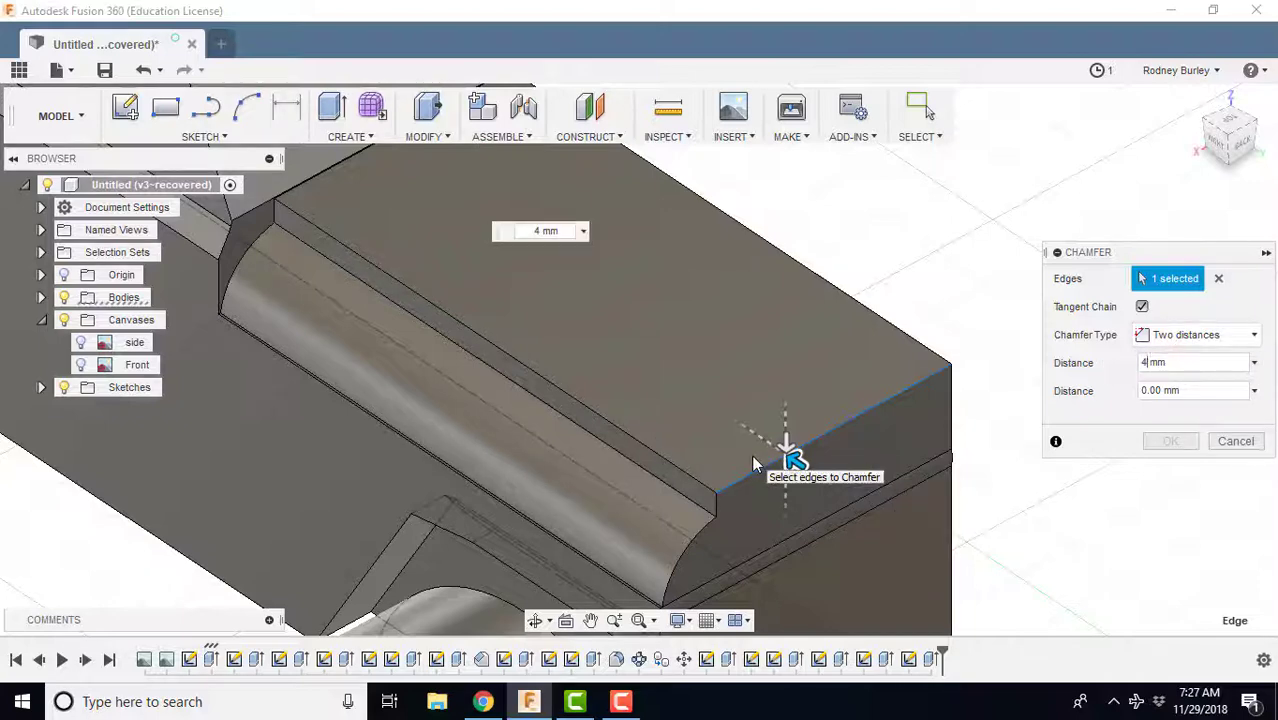
type("5 ")
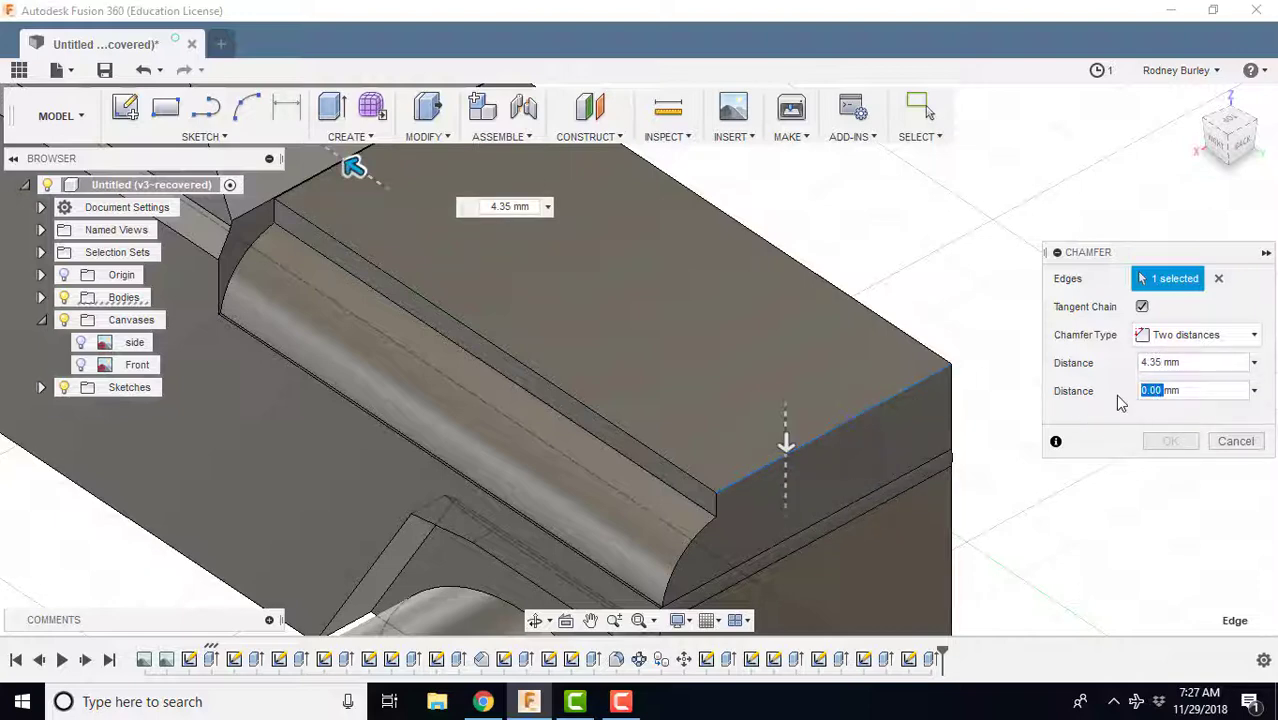
type(".2")
left_click(1170, 441)
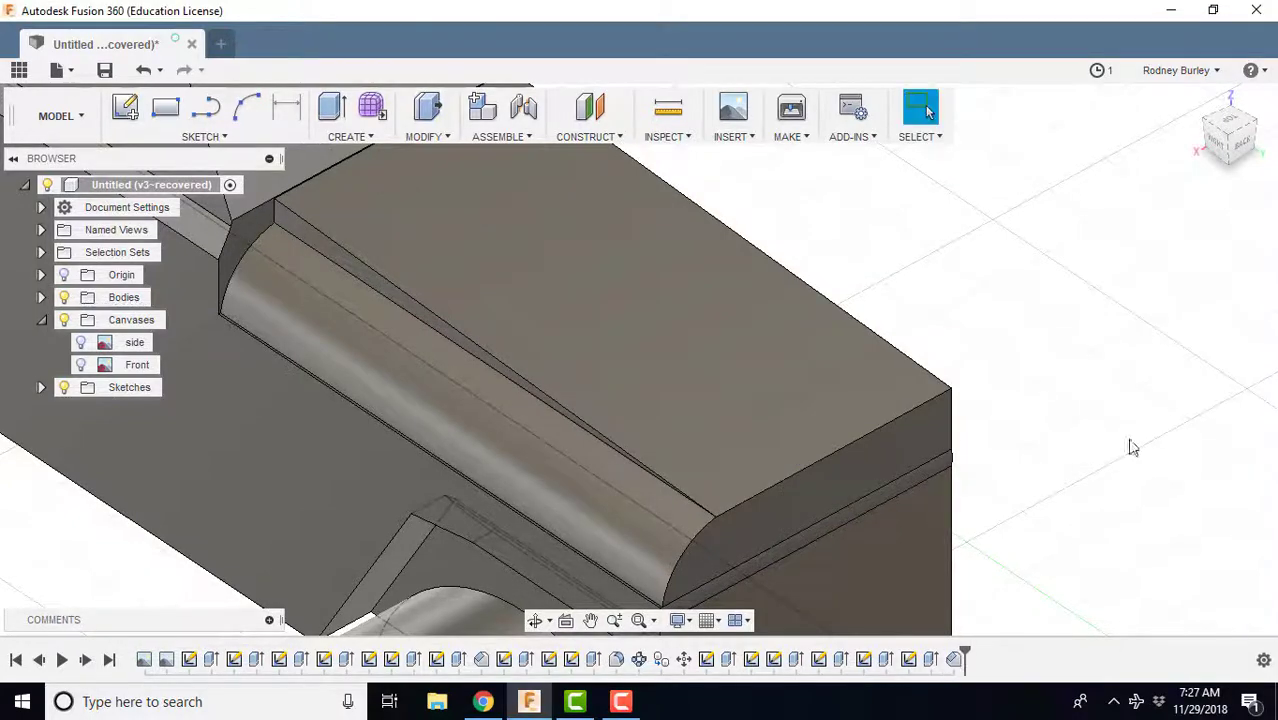
- Fillet the lower edge where the raised hood block's side meets the rounded hood edge, using a constant radius
middle_click_drag(1087, 446, 331, 150)
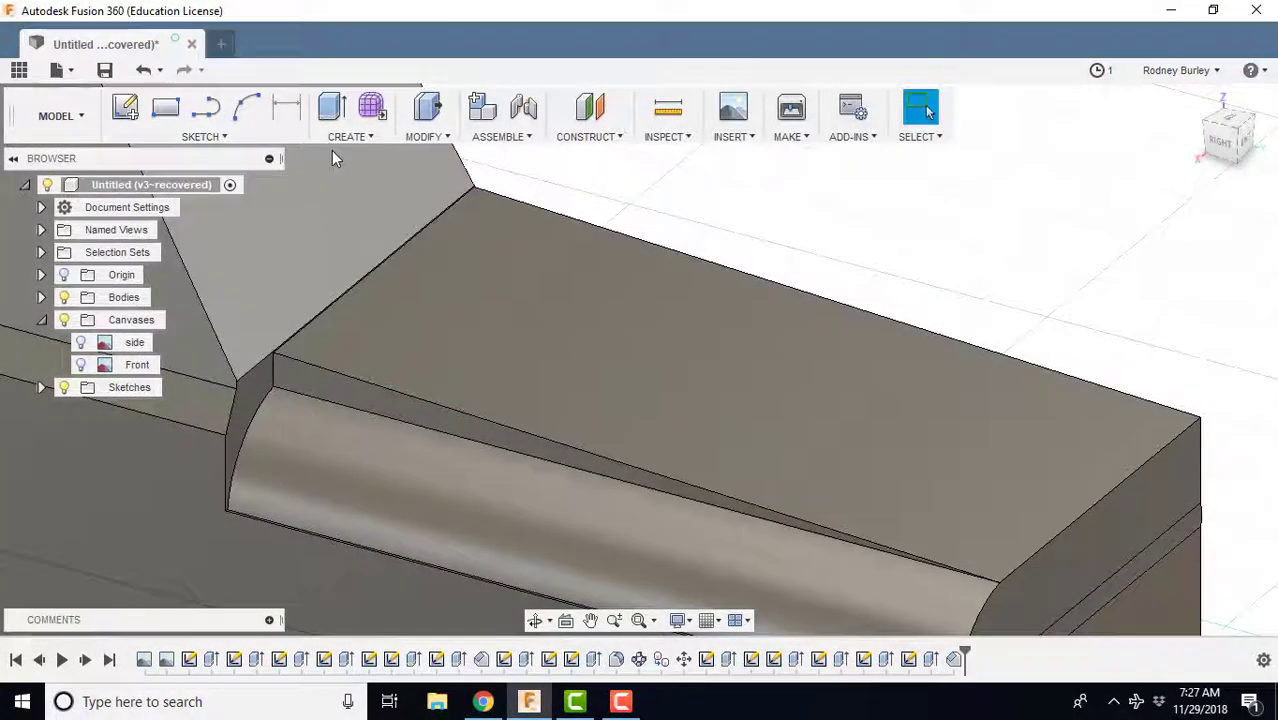
left_click(423, 136)
left_click(440, 184)
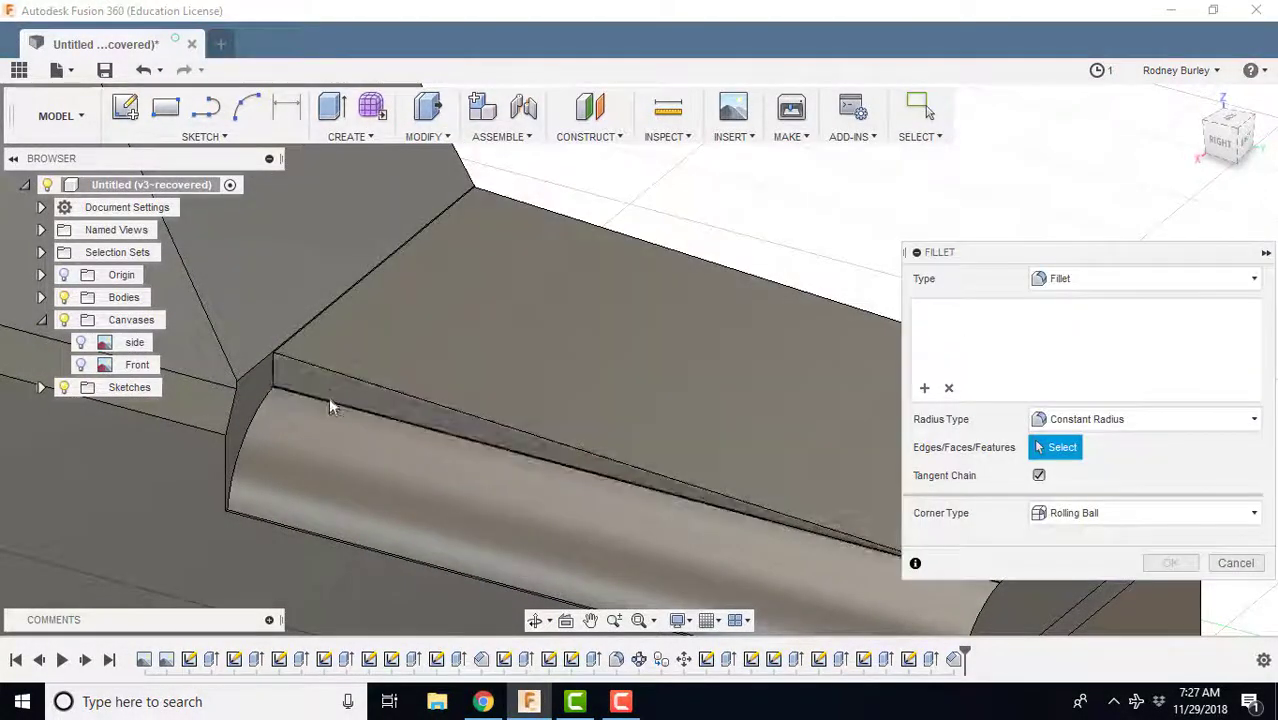
left_click(328, 398)
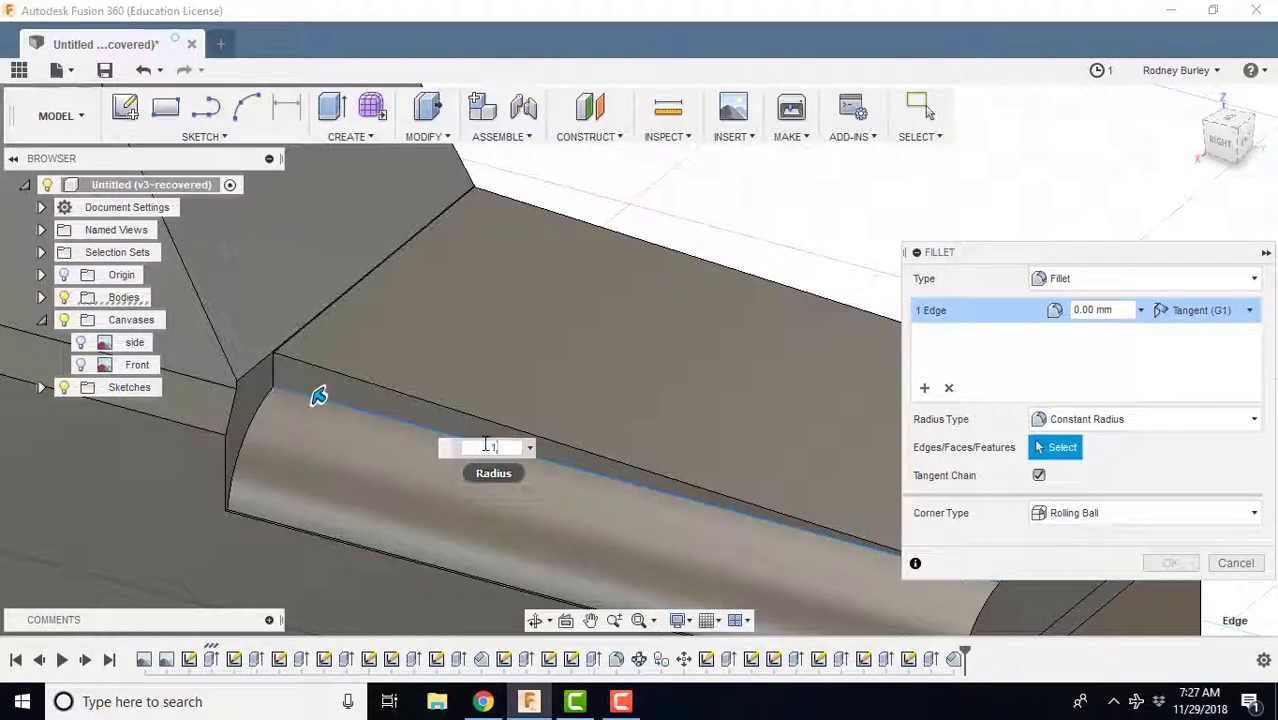
key("Return")
middle_click_drag(800, 440, 760, 425, "shift")
scroll(661, 503, "down", 2)
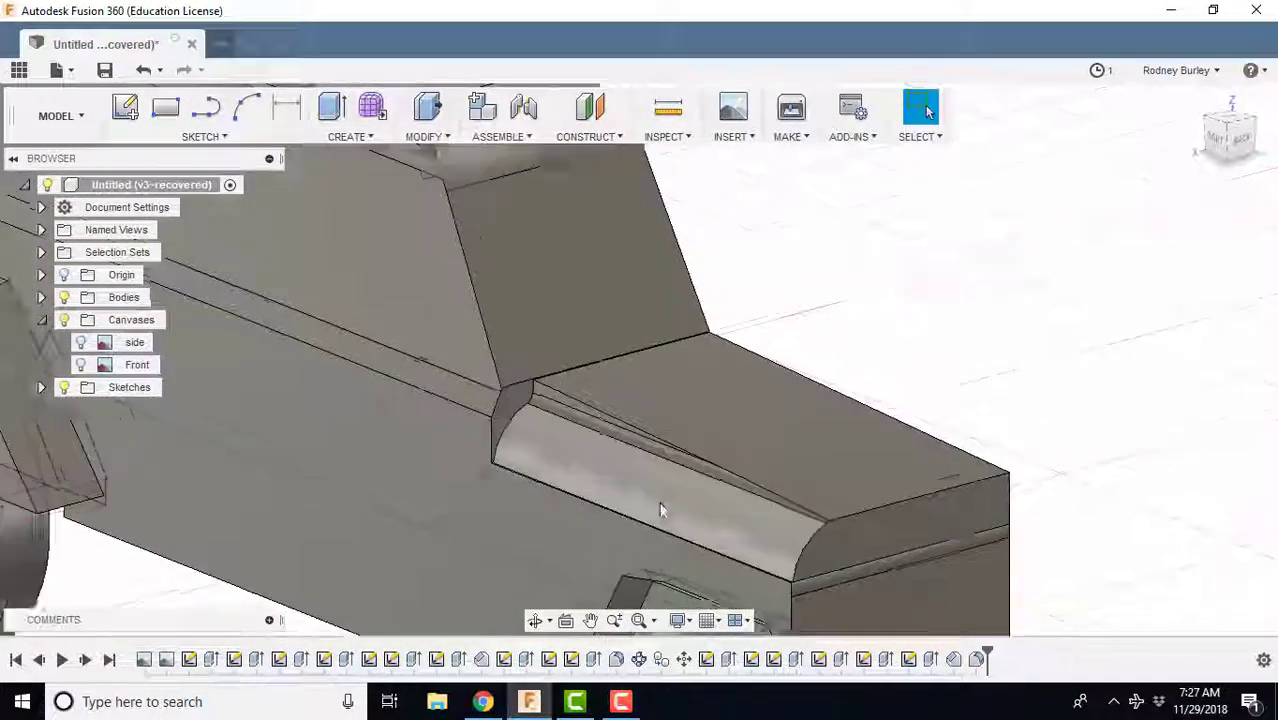
middle_click_drag(645, 508, 1050, 465, "shift")
scroll(672, 410, "down", 1)
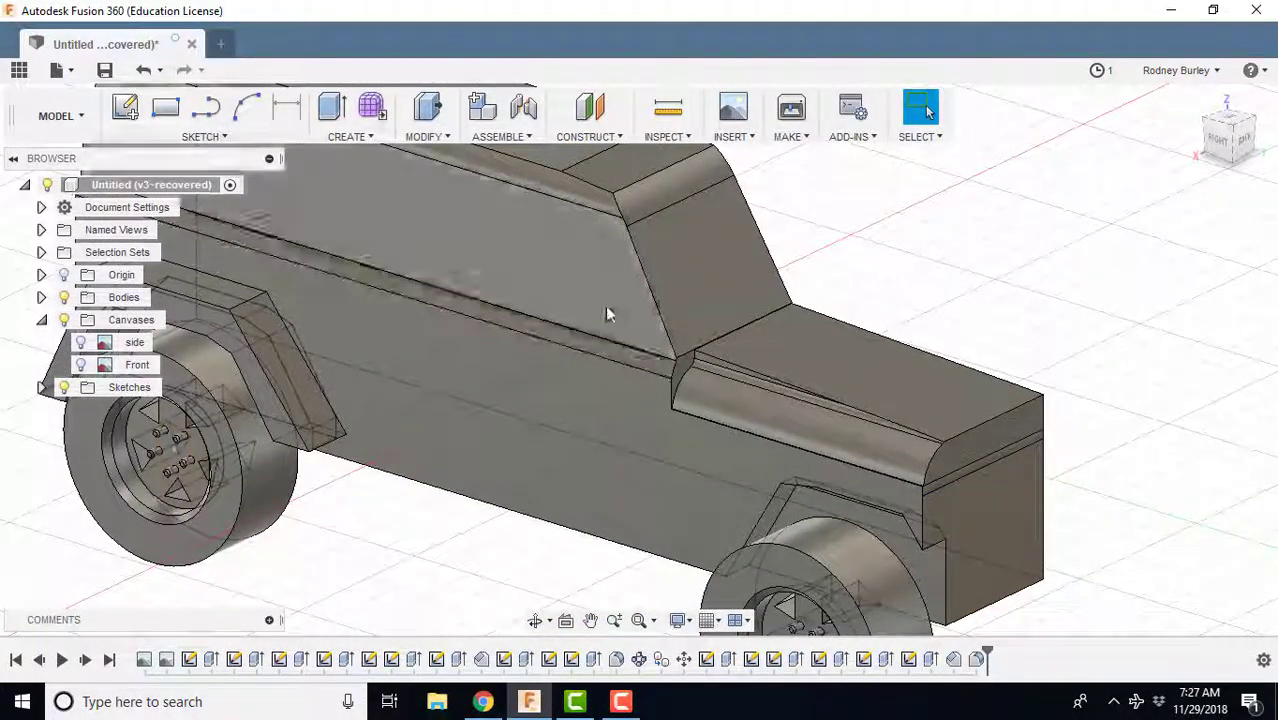
scroll(598, 291, "down", 2)
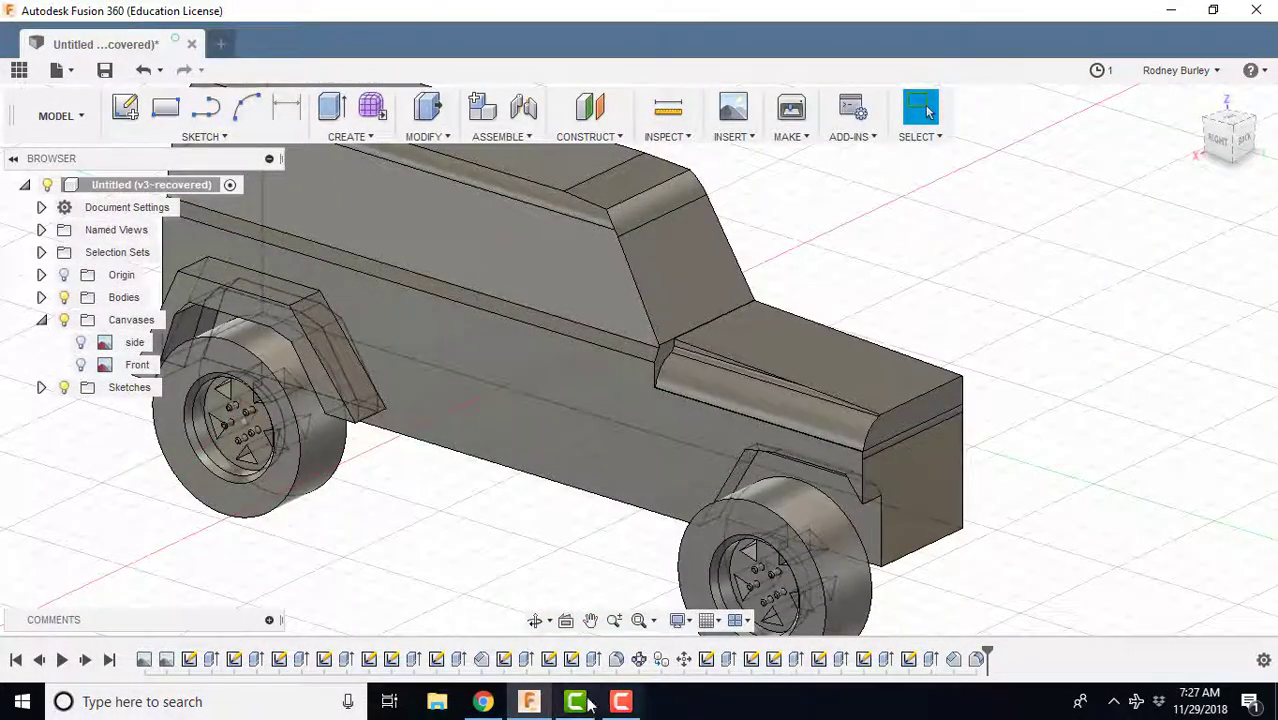
left_click(621, 703)
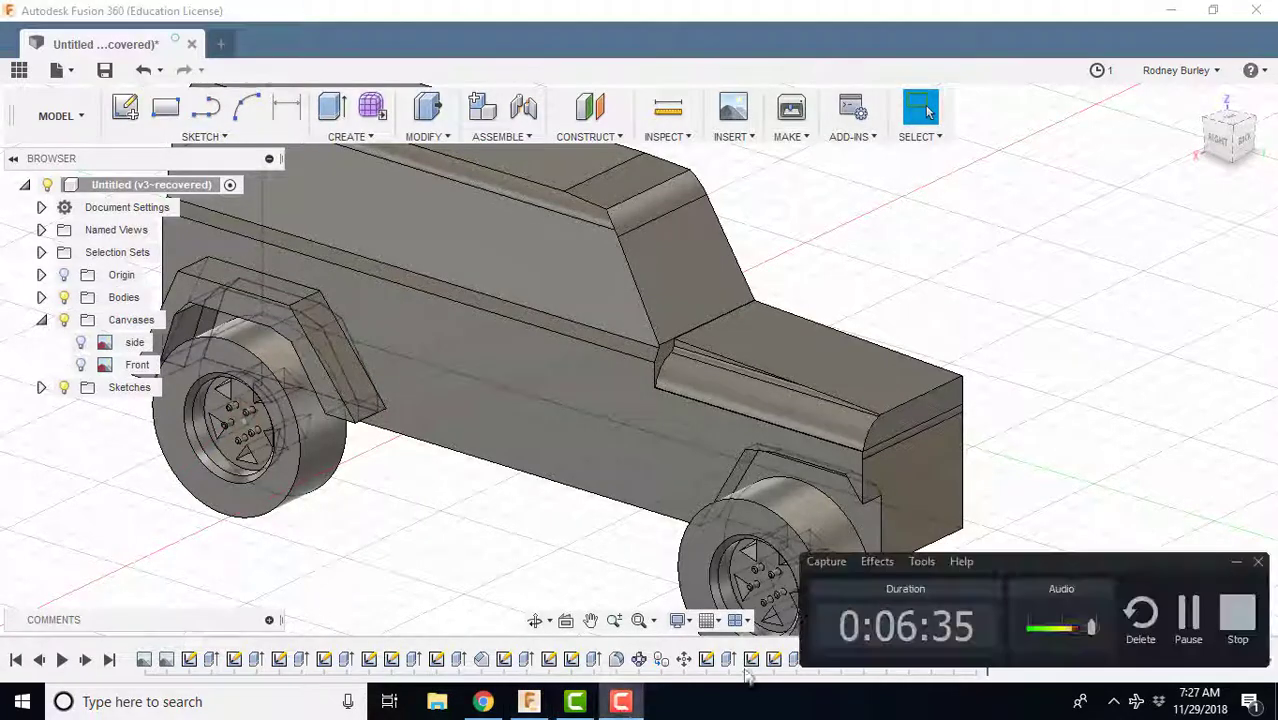